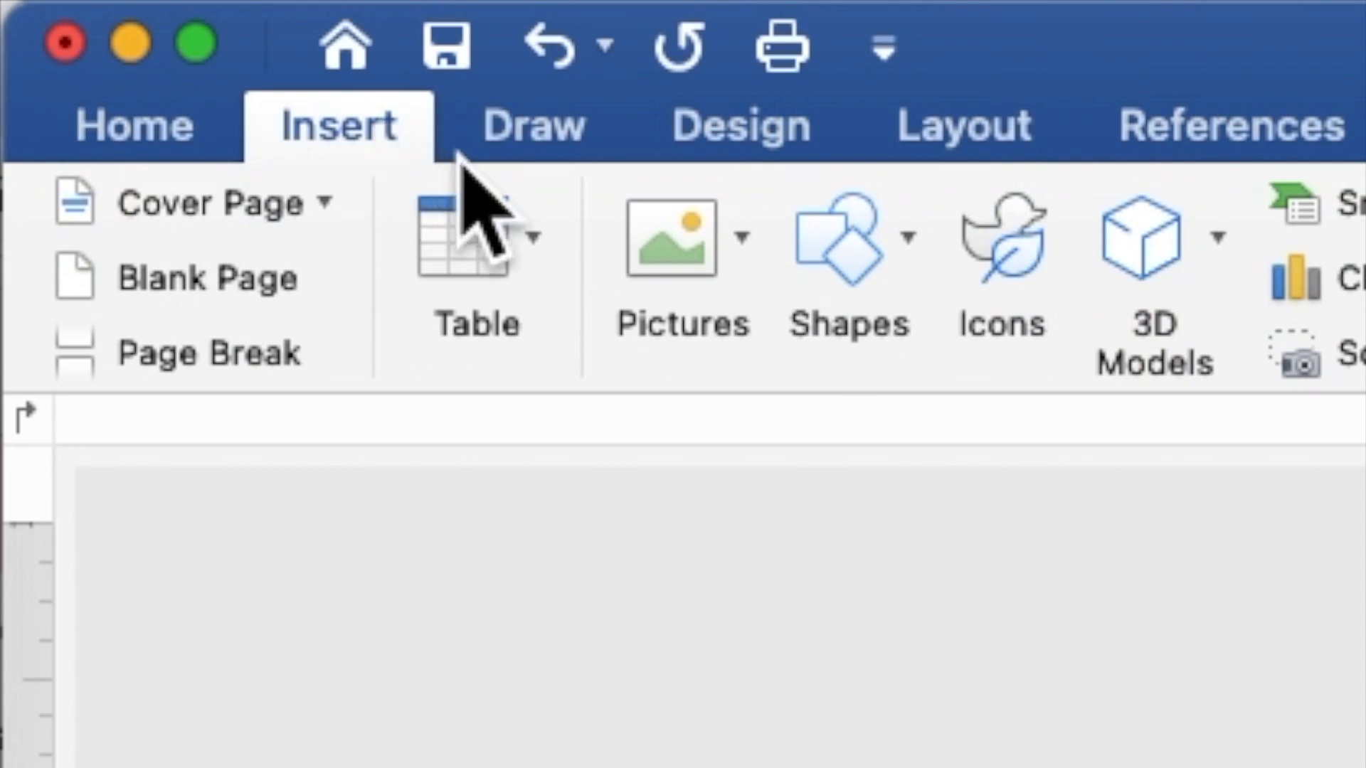
- Insert the MAGENTA FLOWERS BACKGROUND.jpg picture from file onto the page
click(649, 238)
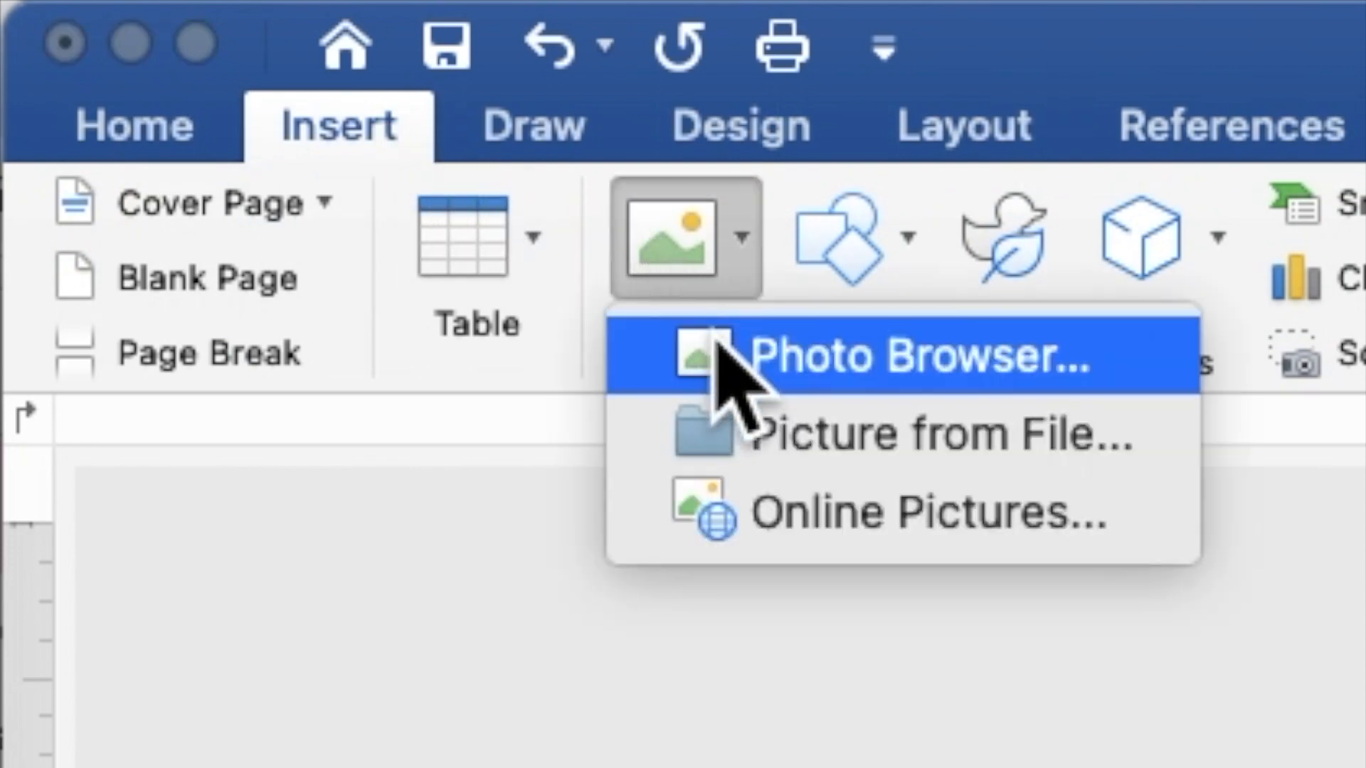
click(757, 420)
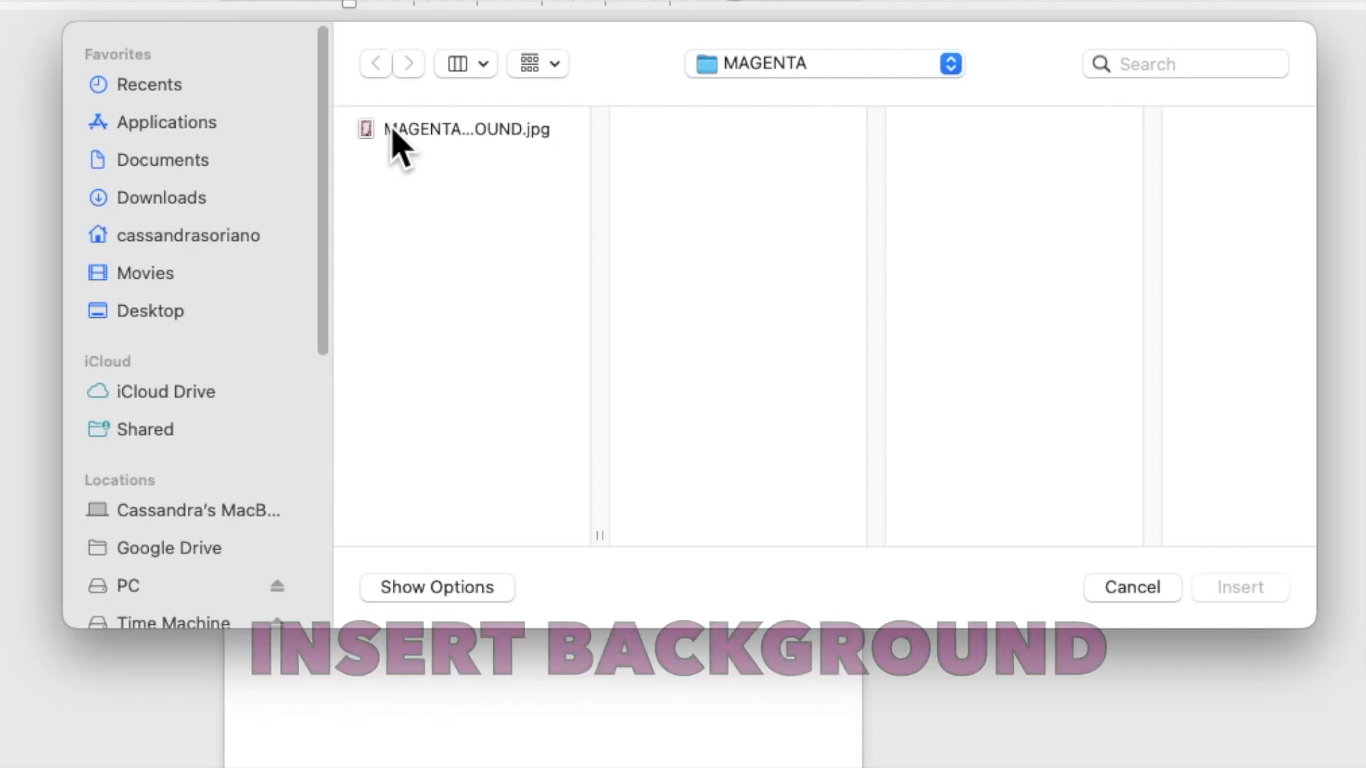
click(577, 190)
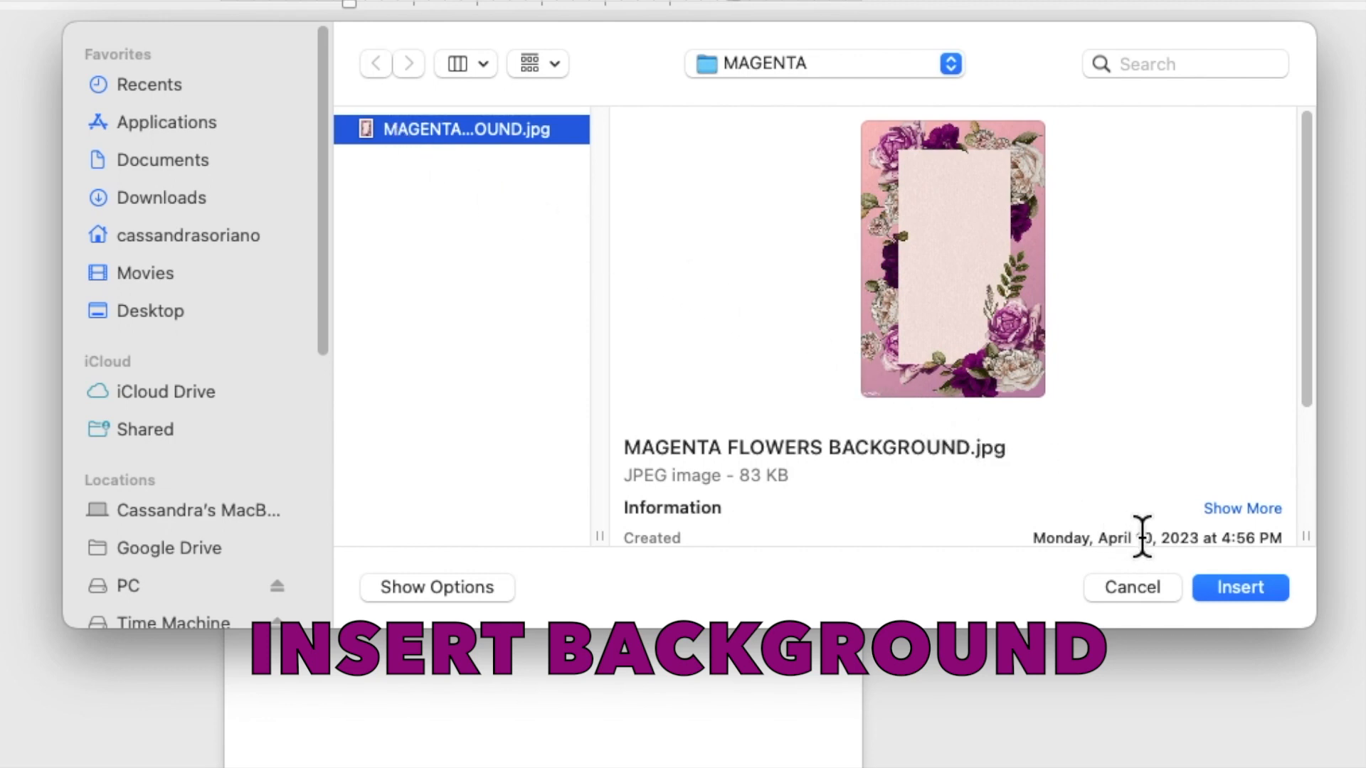
click(1216, 582)
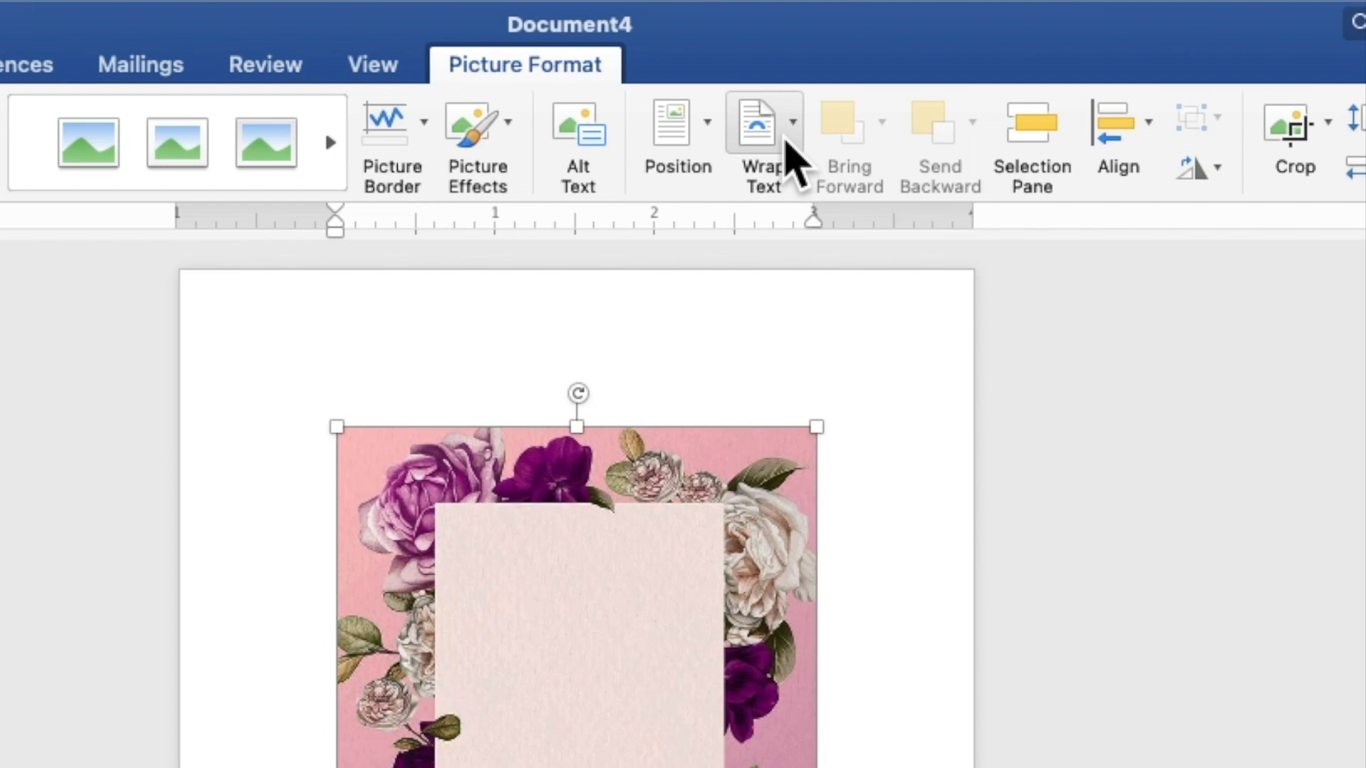
- Wrap the floral picture behind text and stretch it from the top-left corner to 7.52 by 5.01 inches
click(791, 160)
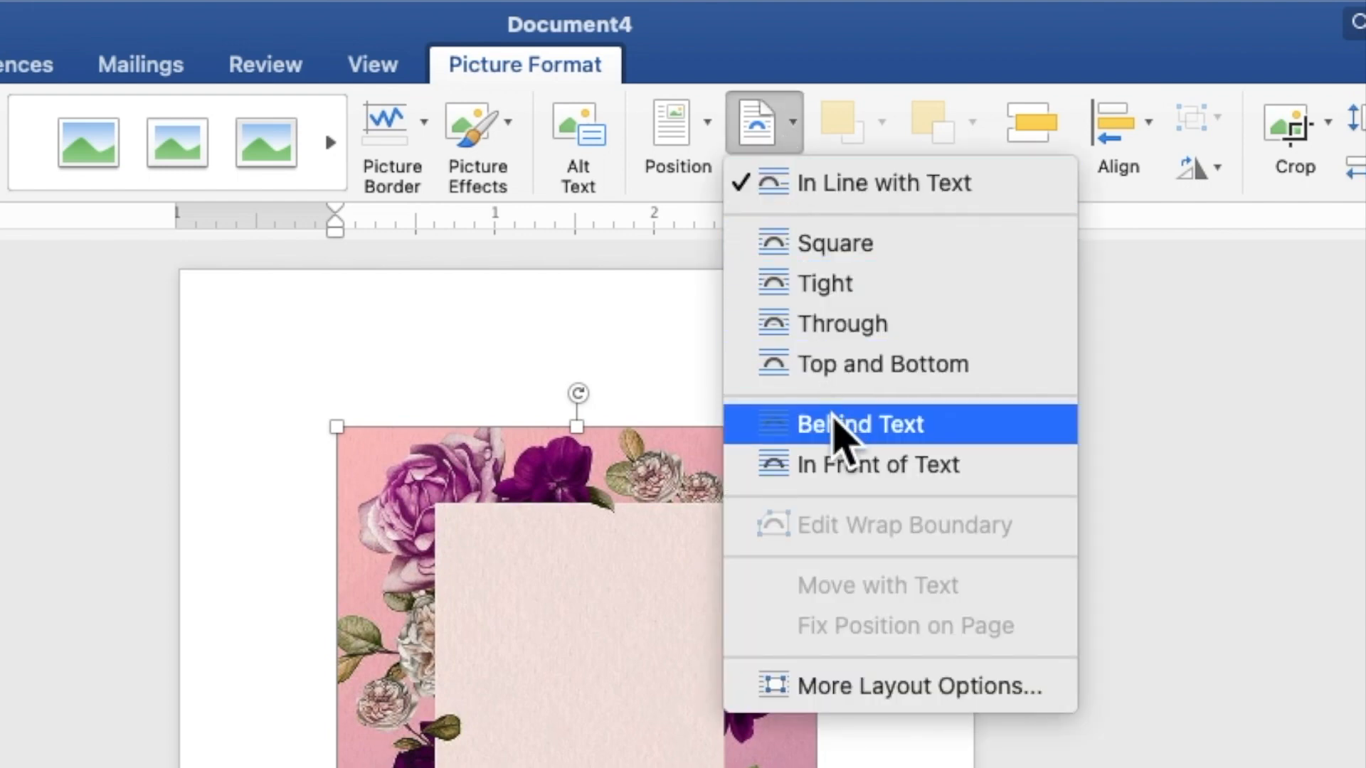
click(843, 441)
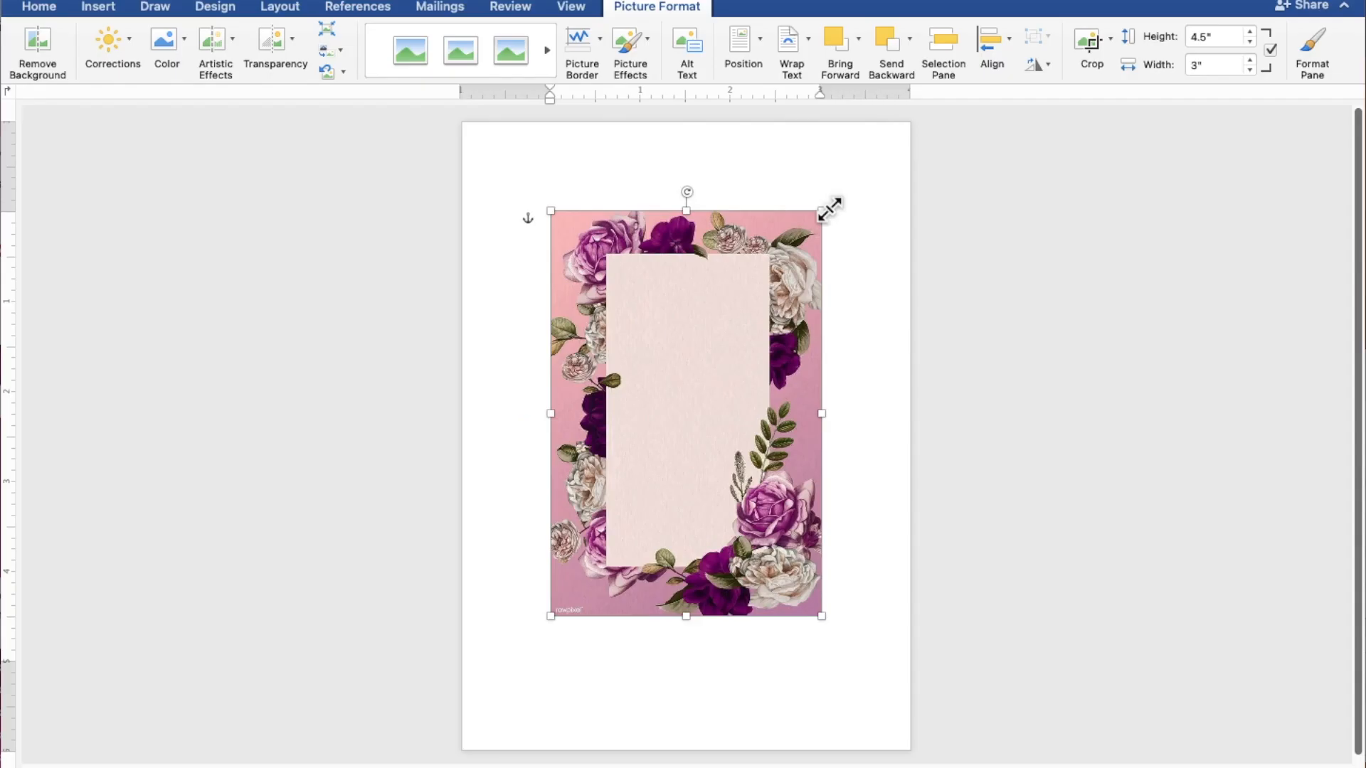
drag(792, 244, 702, 152)
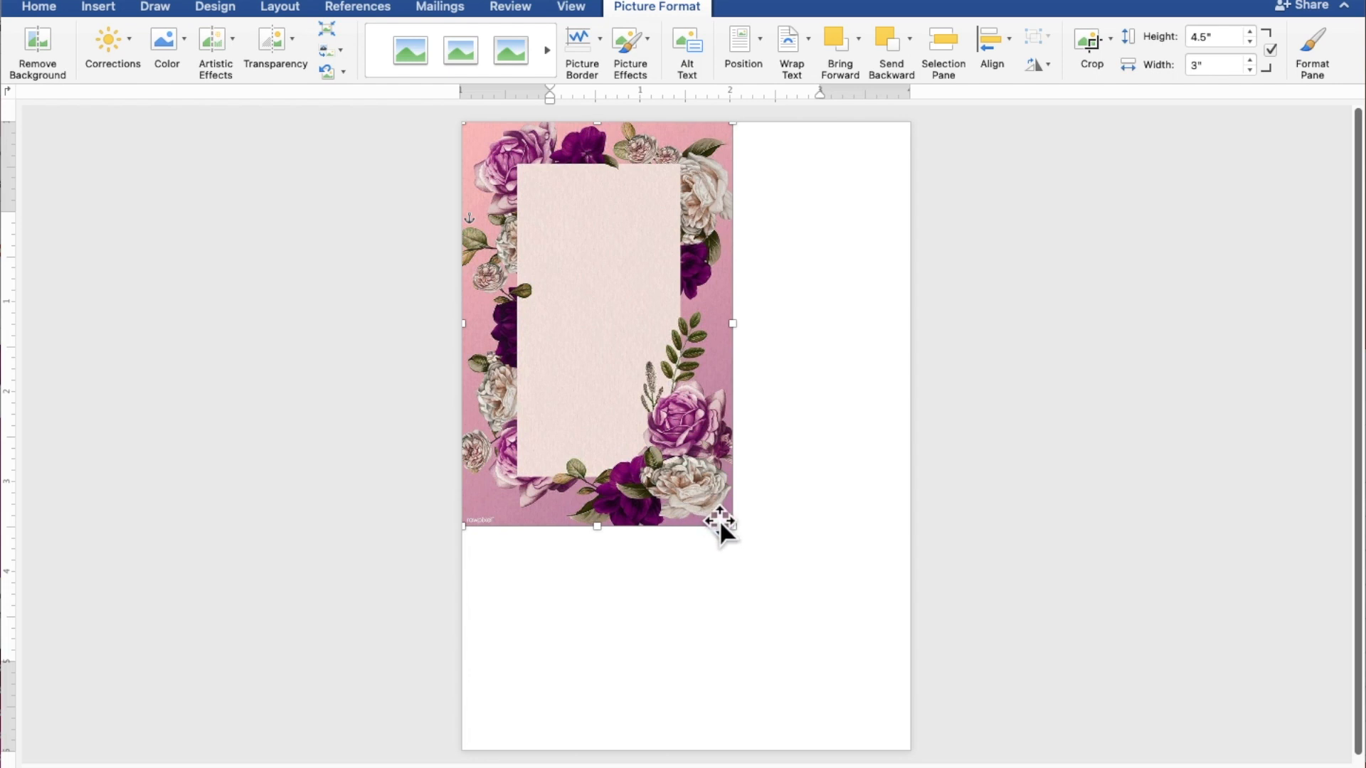
drag(737, 531, 913, 733)
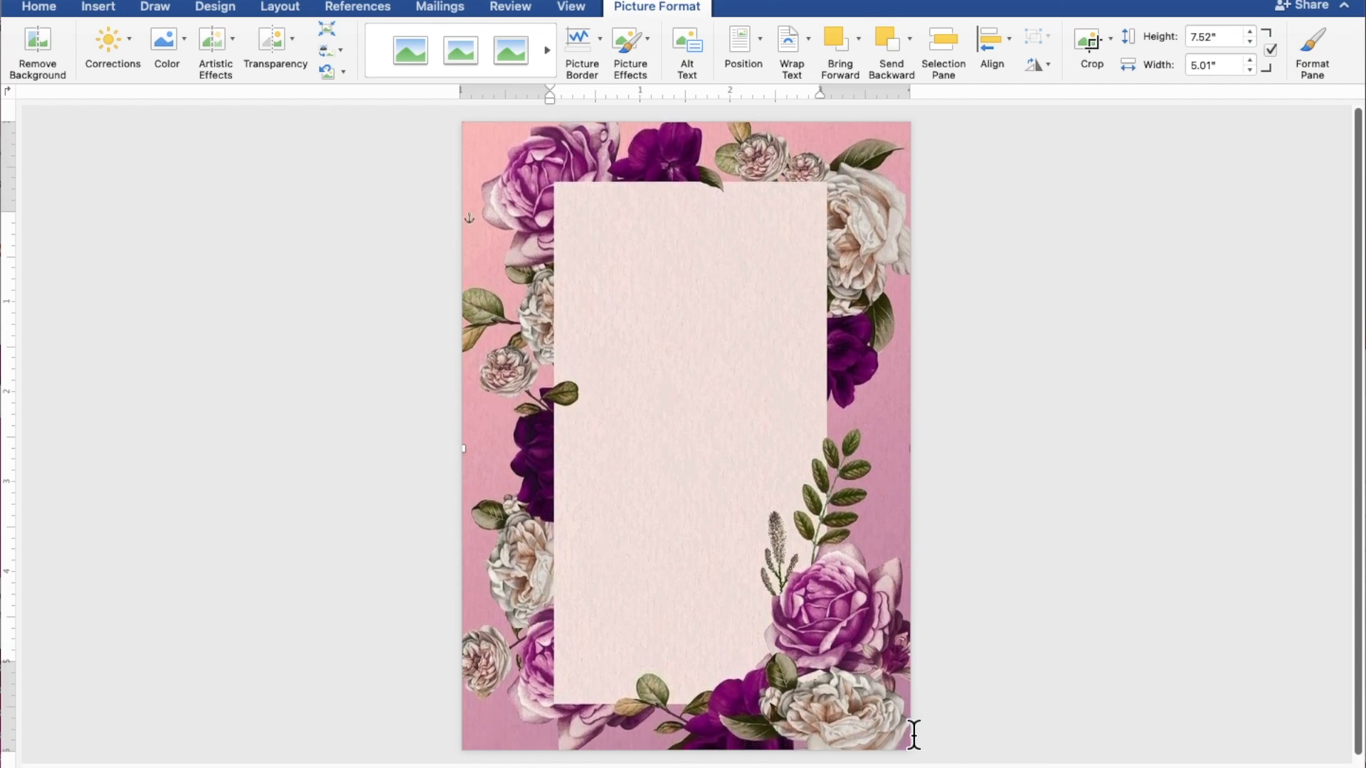
click(1102, 557)
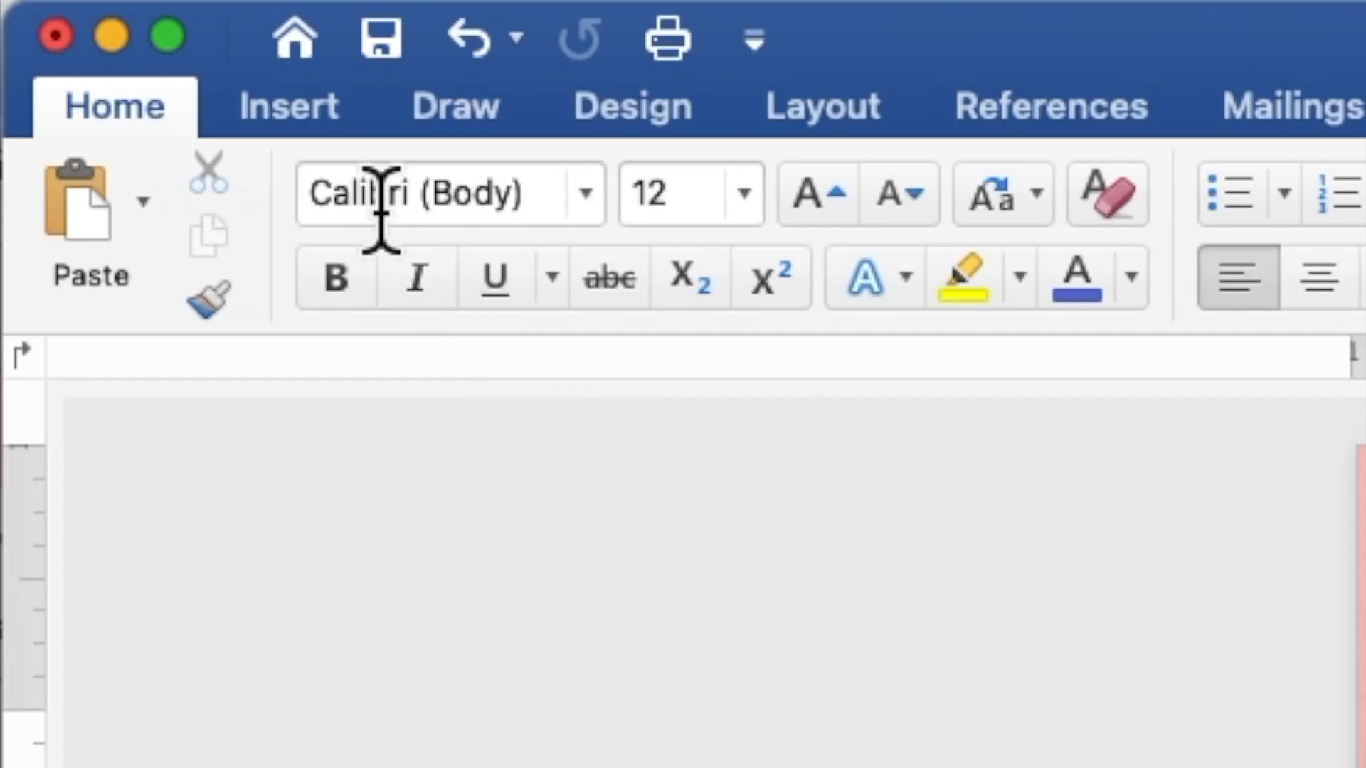
- Draw a 4.2 by 4.35 inch rectangle over the centre of the floral page
click(308, 122)
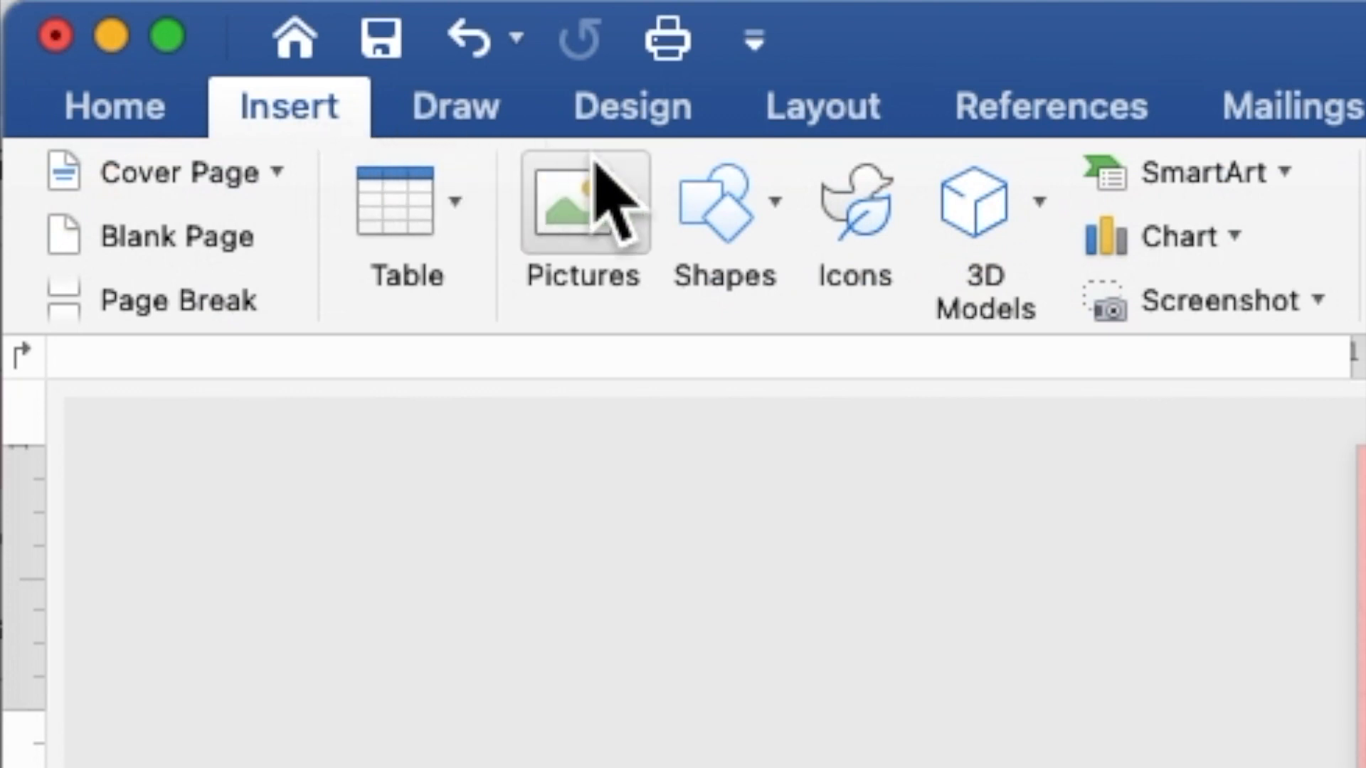
click(740, 249)
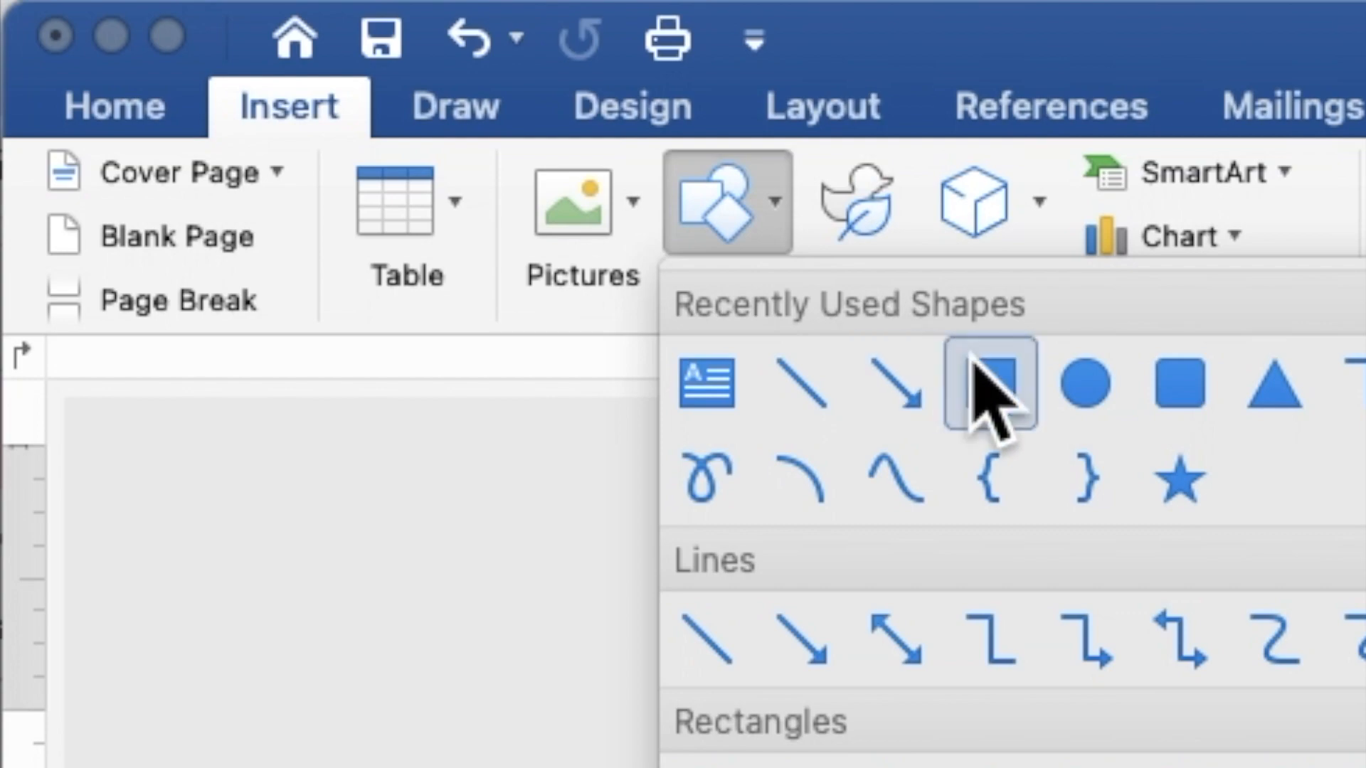
click(990, 384)
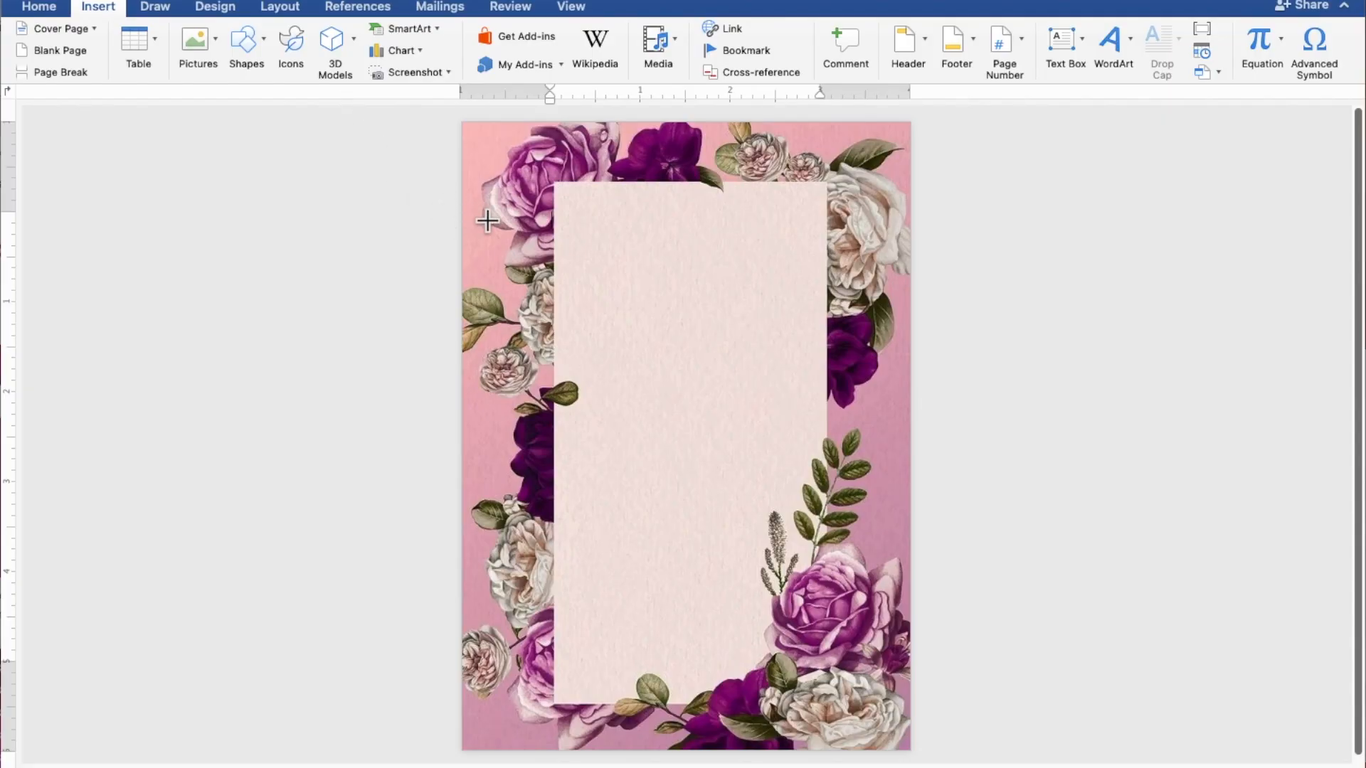
drag(488, 222, 879, 598)
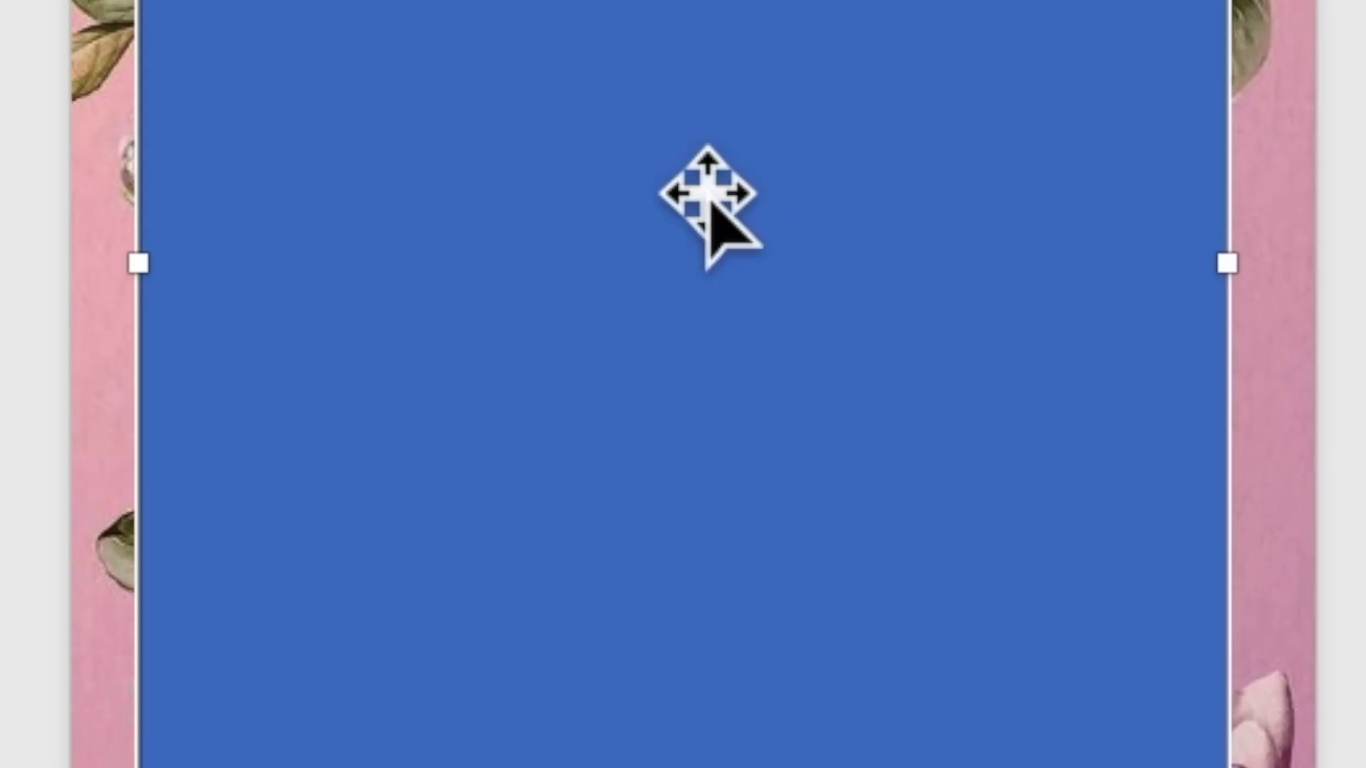
- Add text to the rectangle: TOGETHER WITH THEIR FAMILY, the groom's name, AND, and the bride's name
right_click(692, 384)
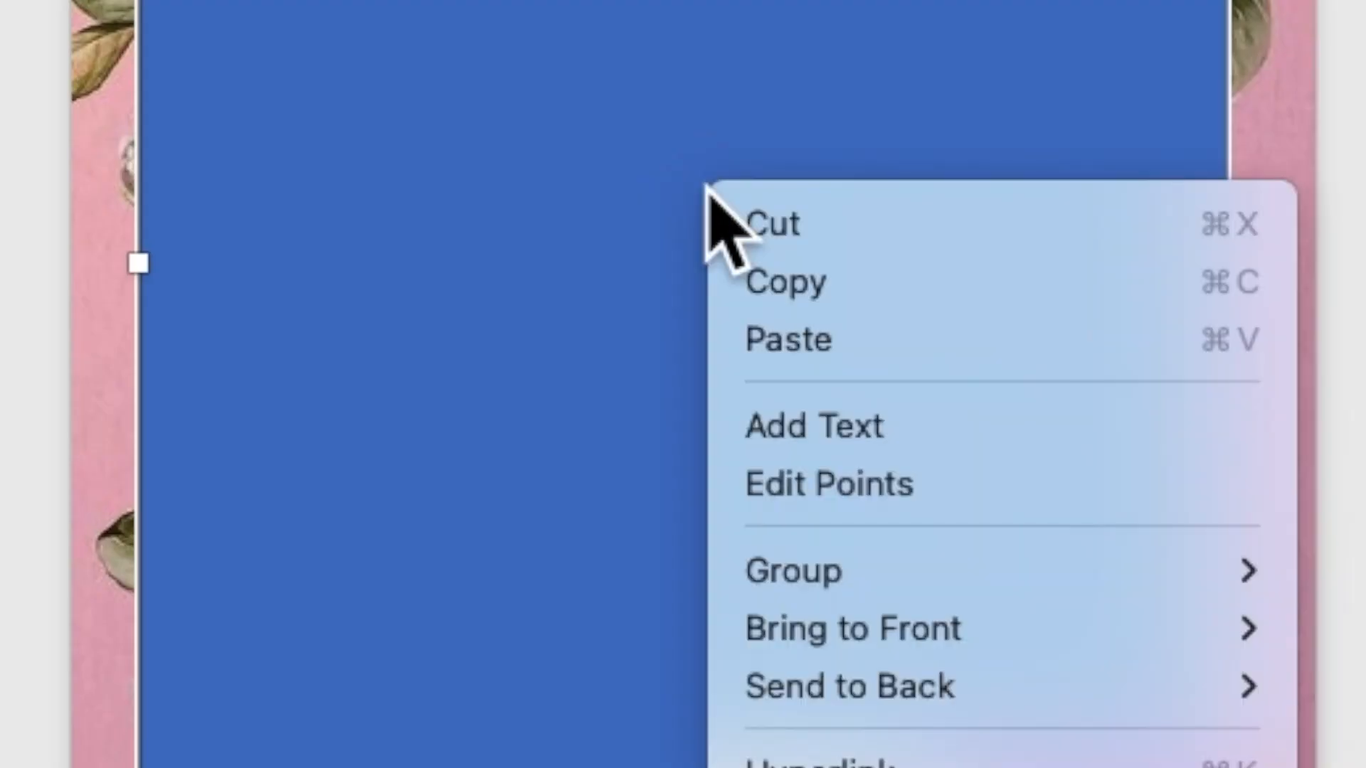
click(788, 424)
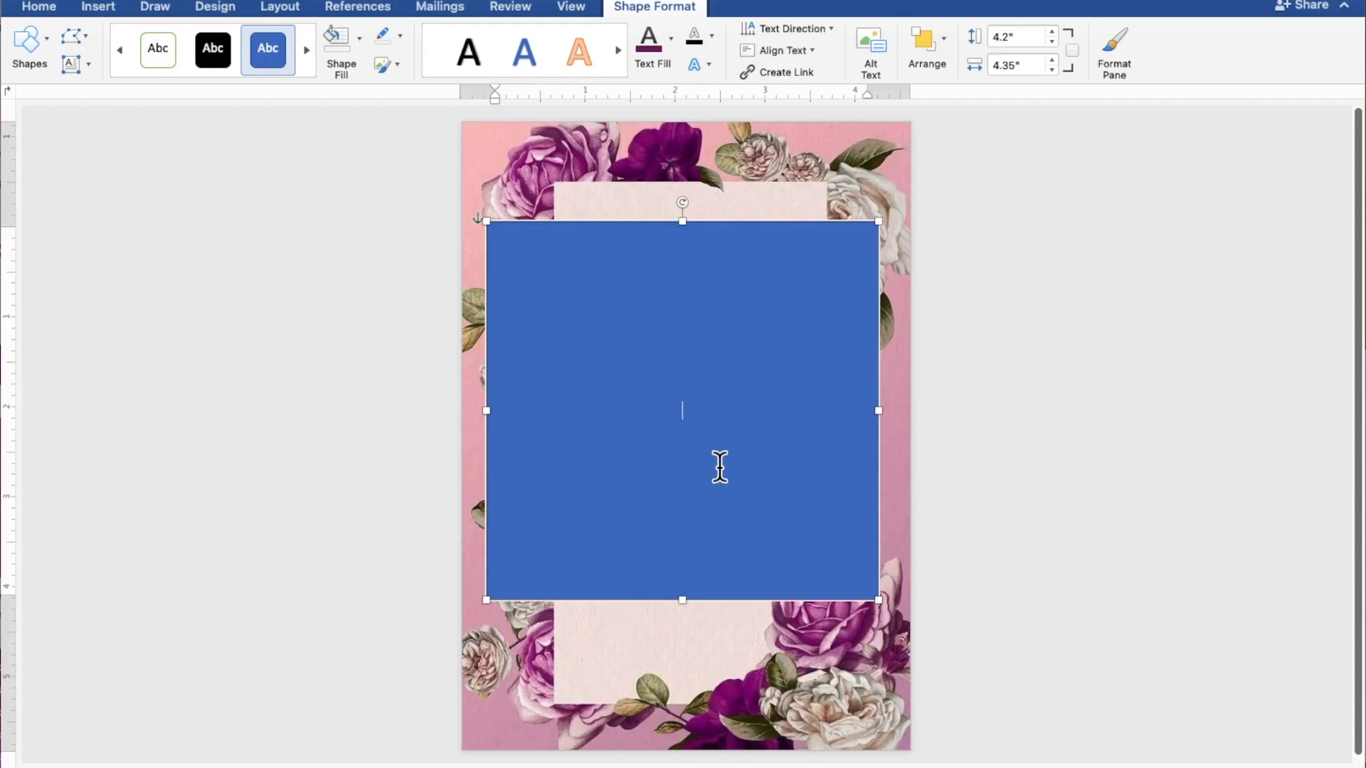
scroll(720, 467, up, 5)
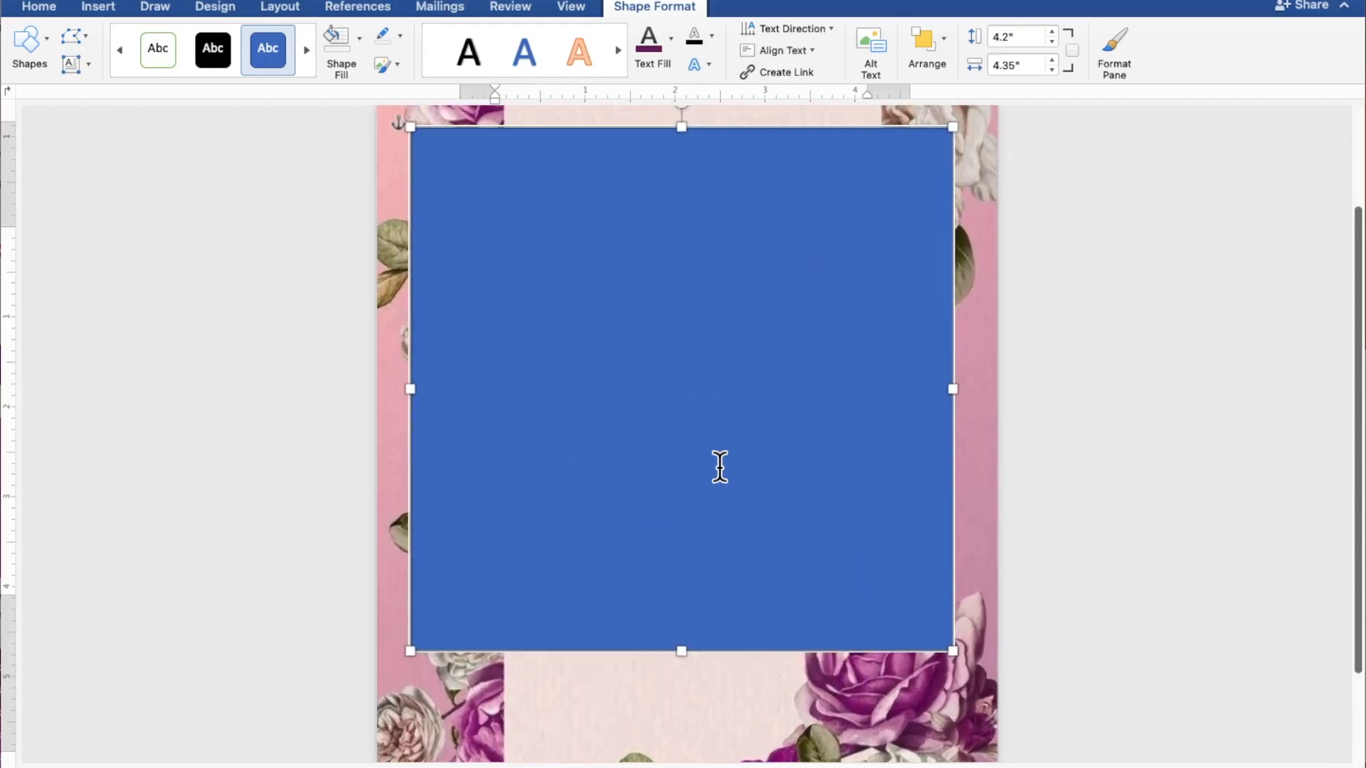
scroll(720, 468, up, 2)
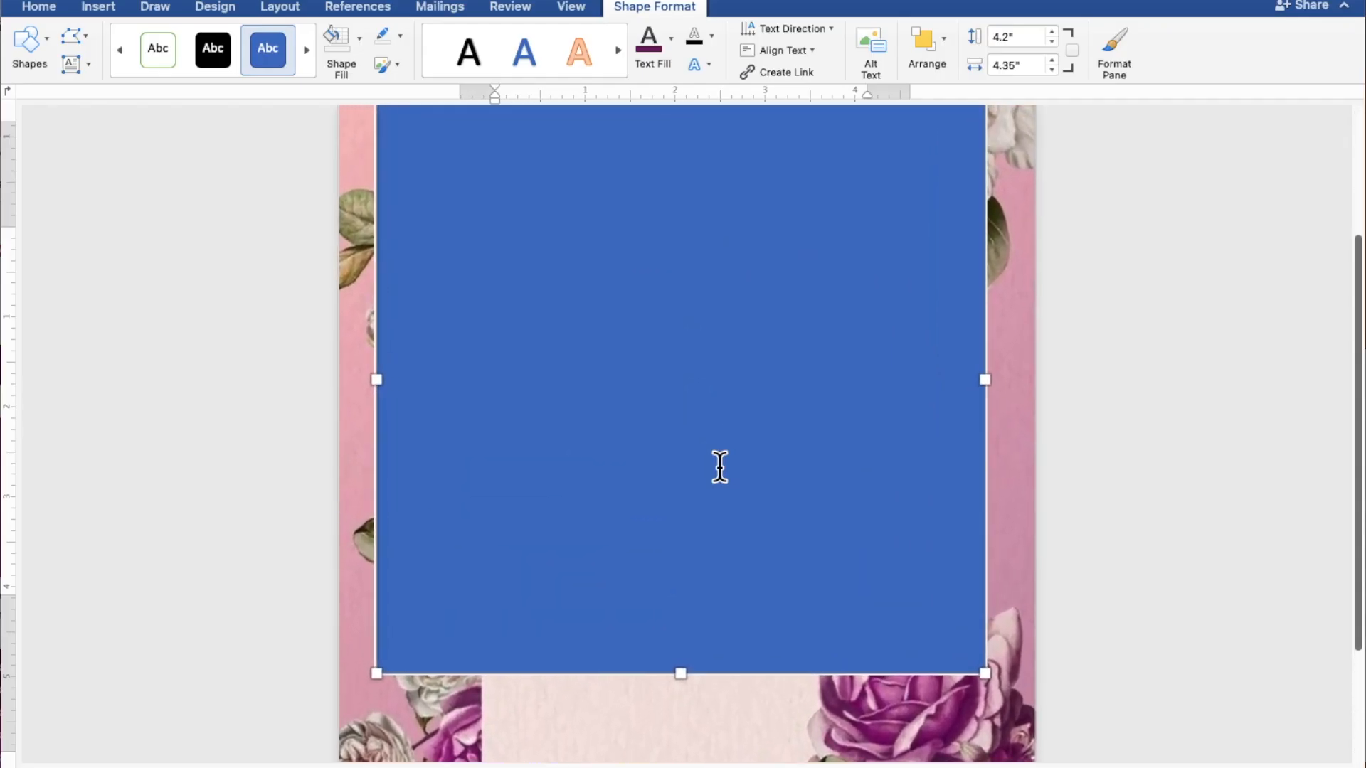
scroll(720, 468, up, 3)
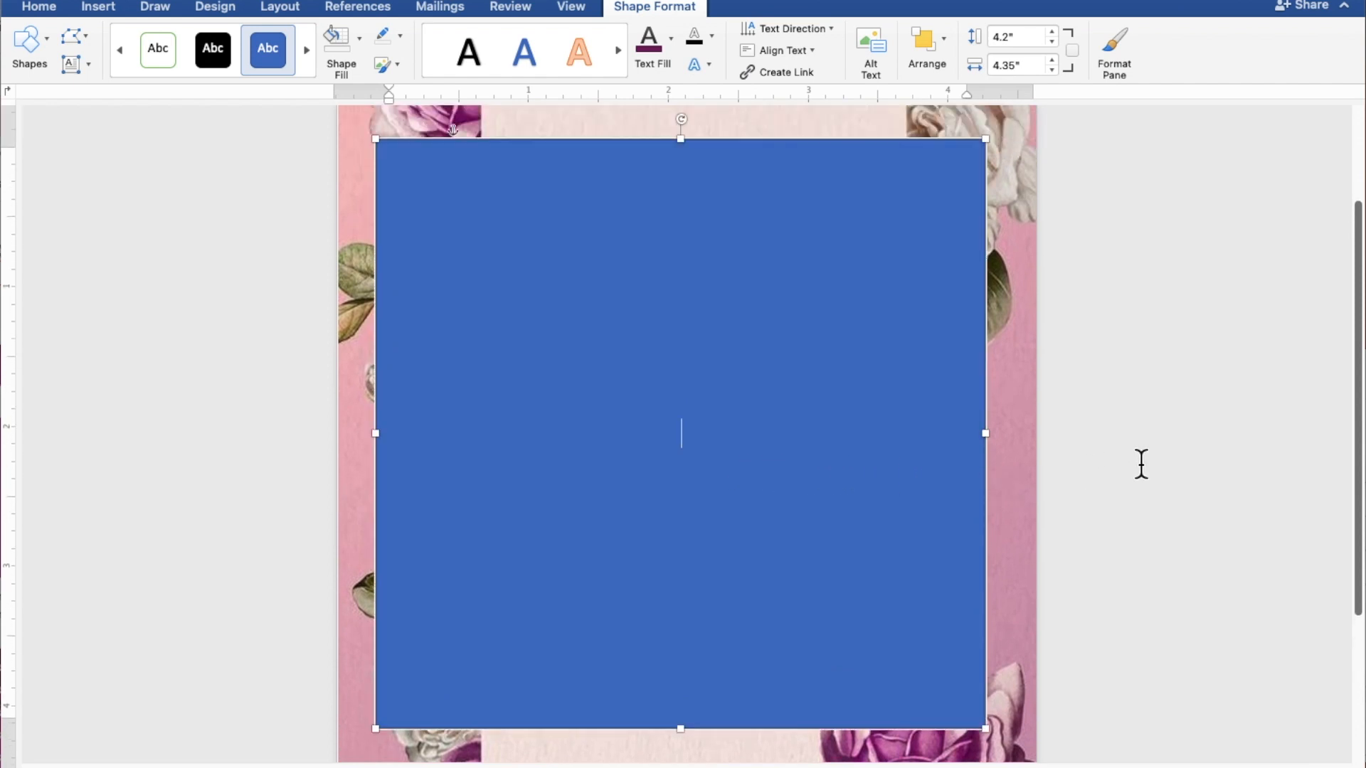
text(TOGETHE)
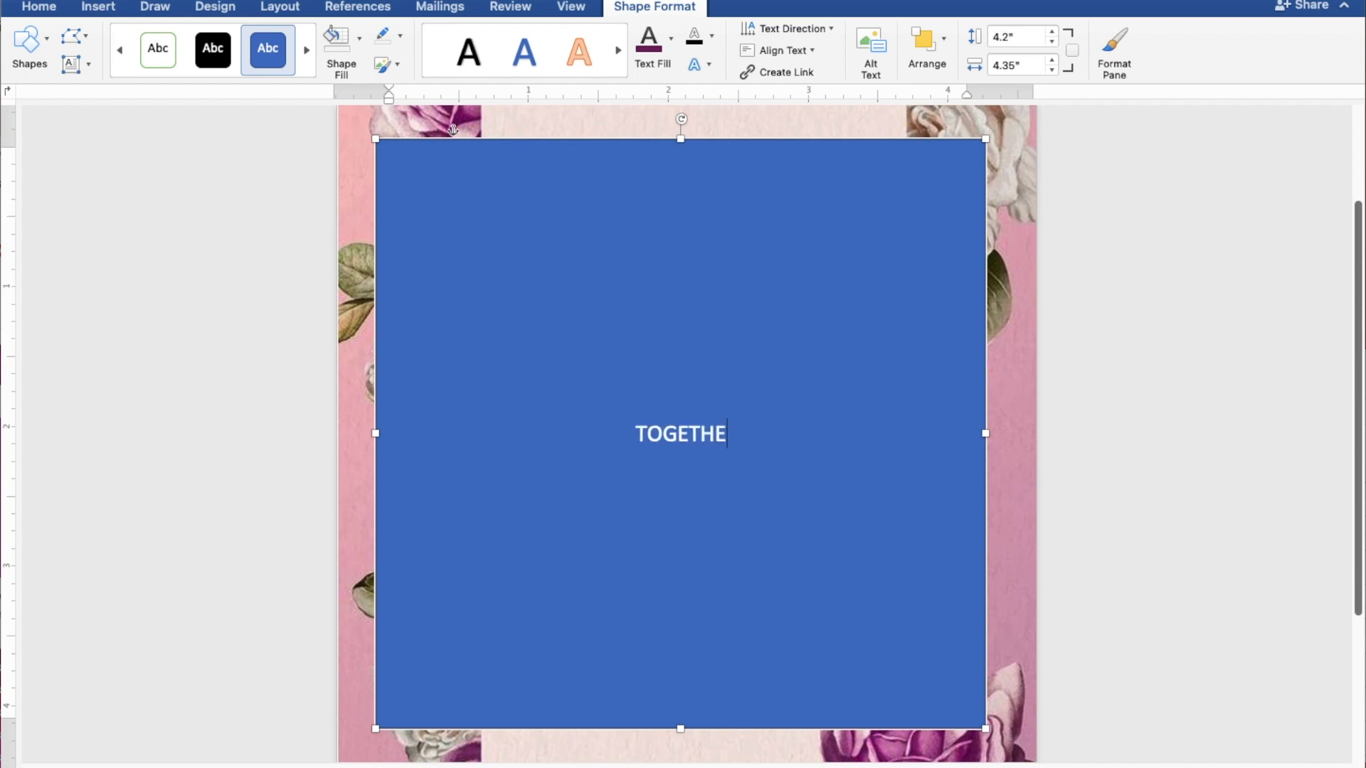
text(R WIT)
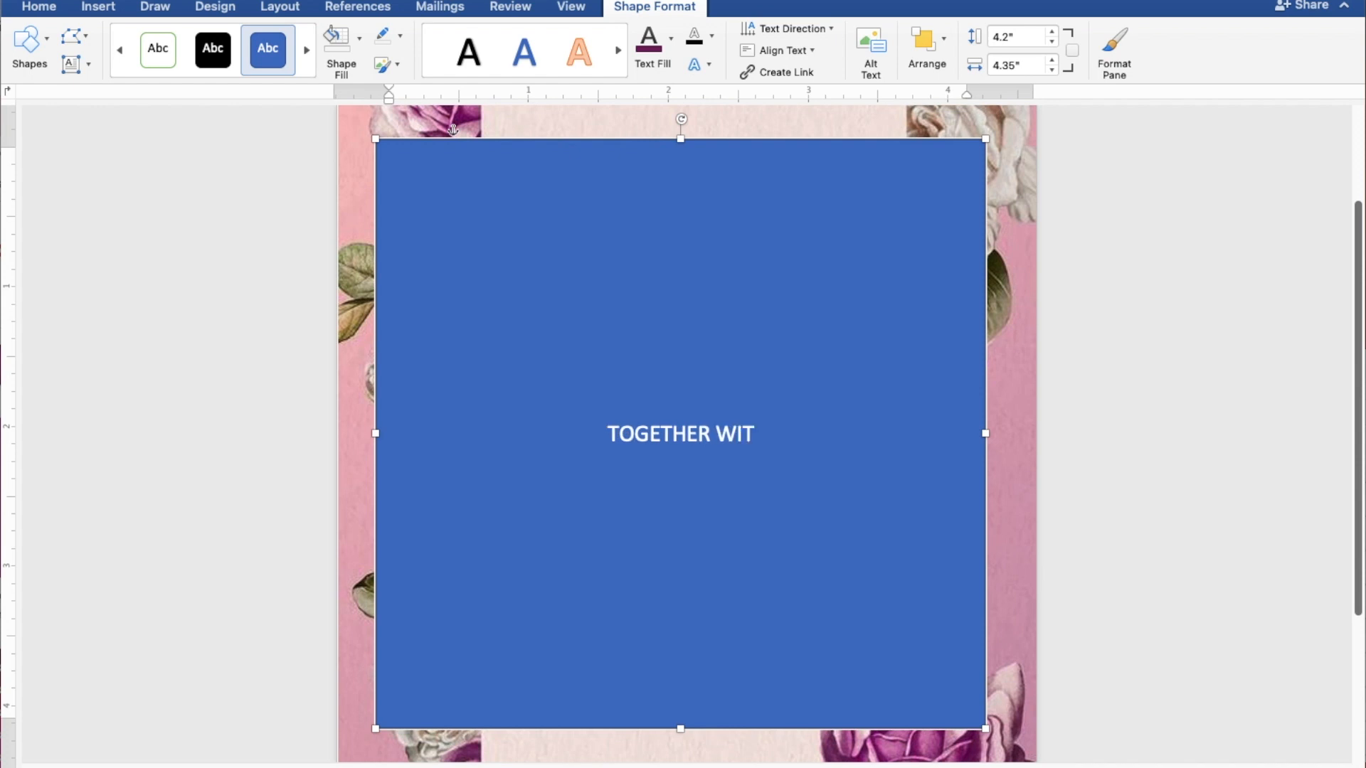
text(H TH)
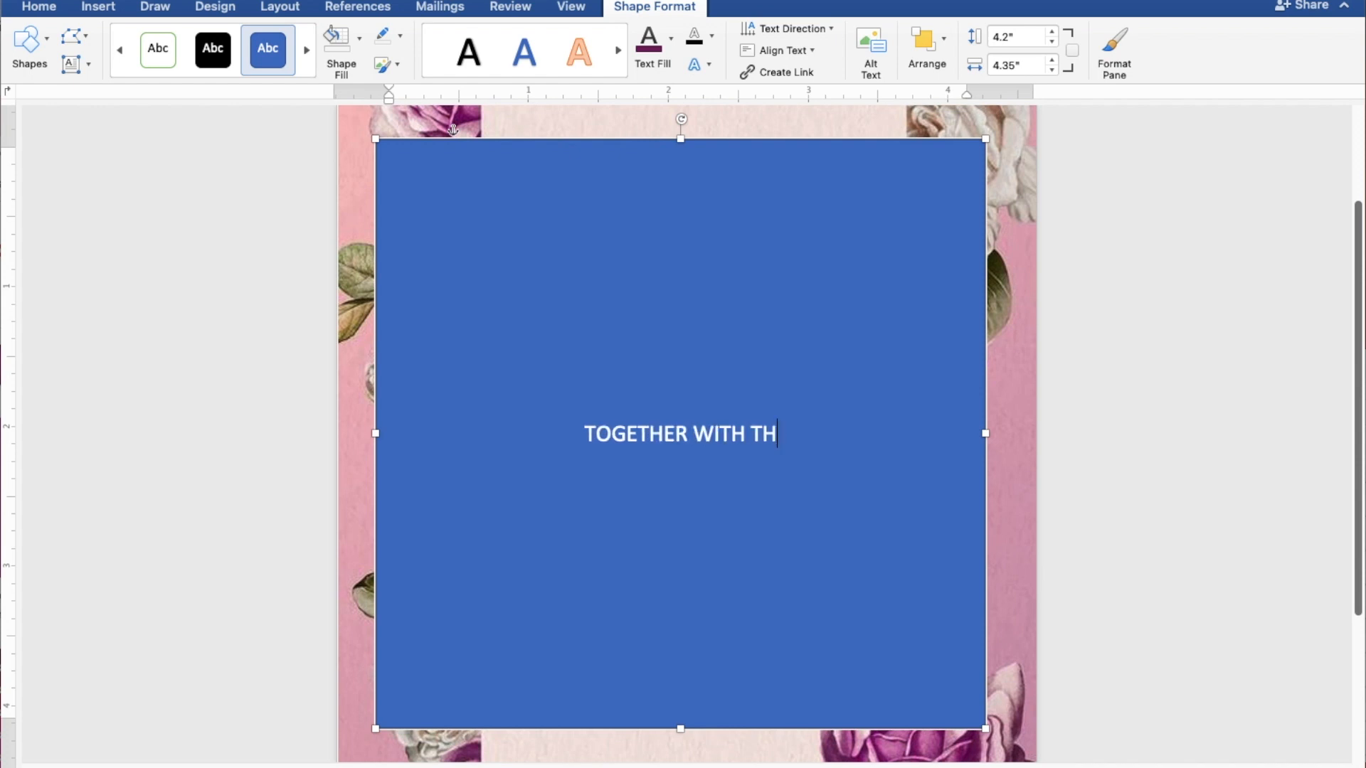
text(EIR F)
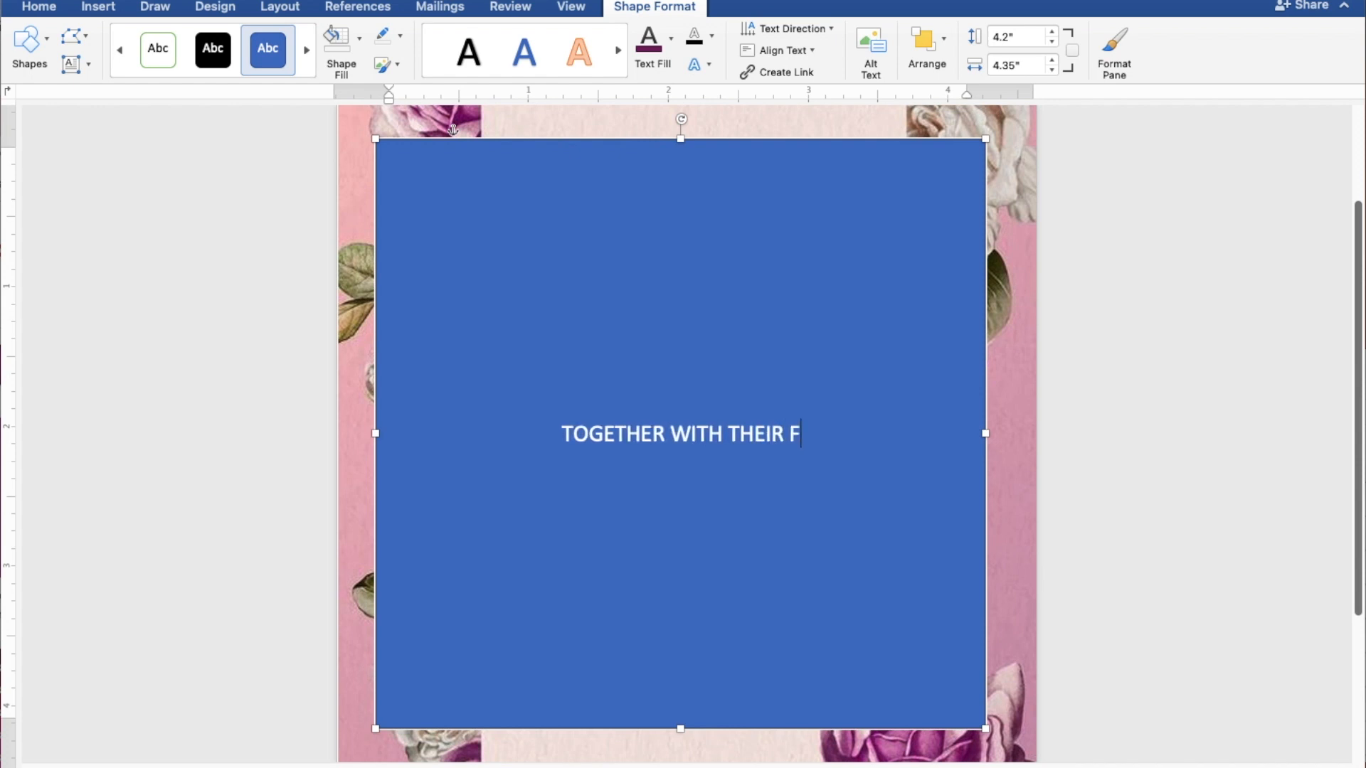
text(AMILY)
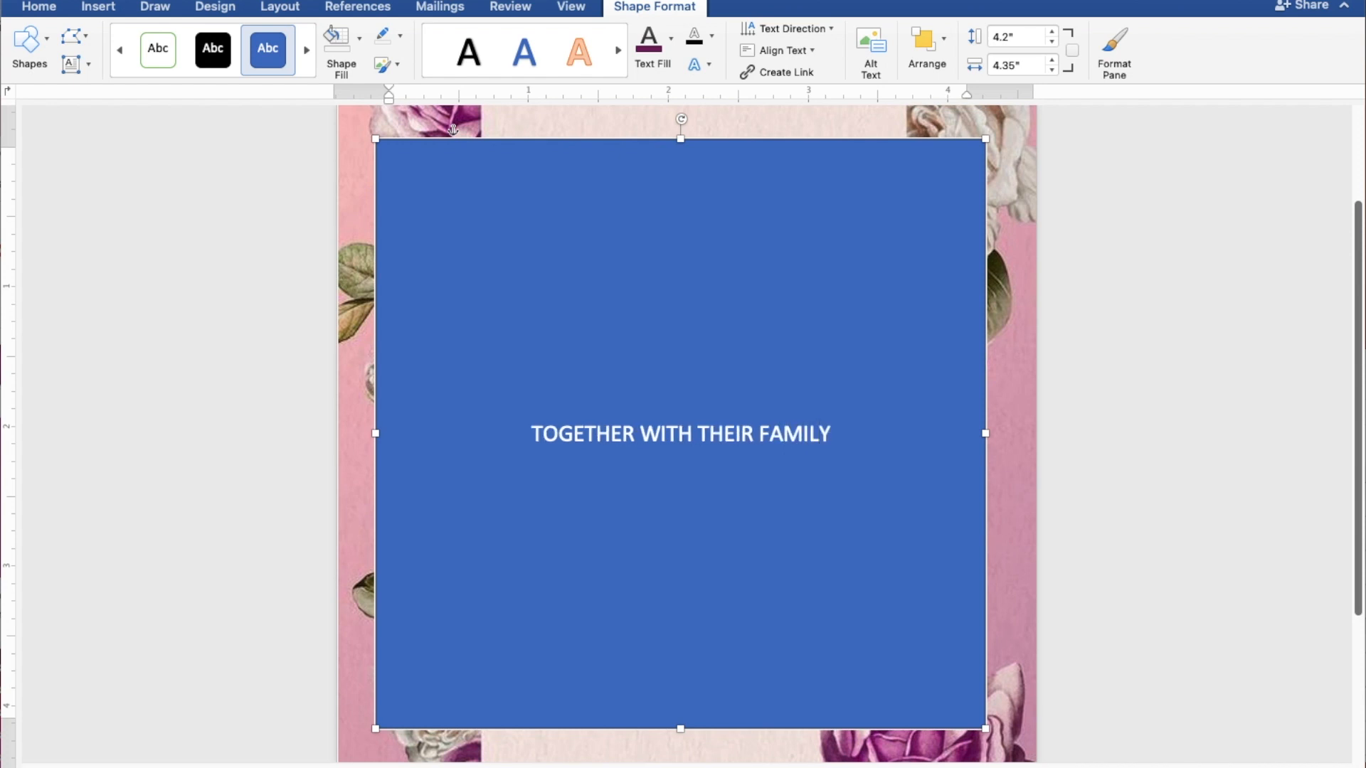
key(Return)
key(Return)
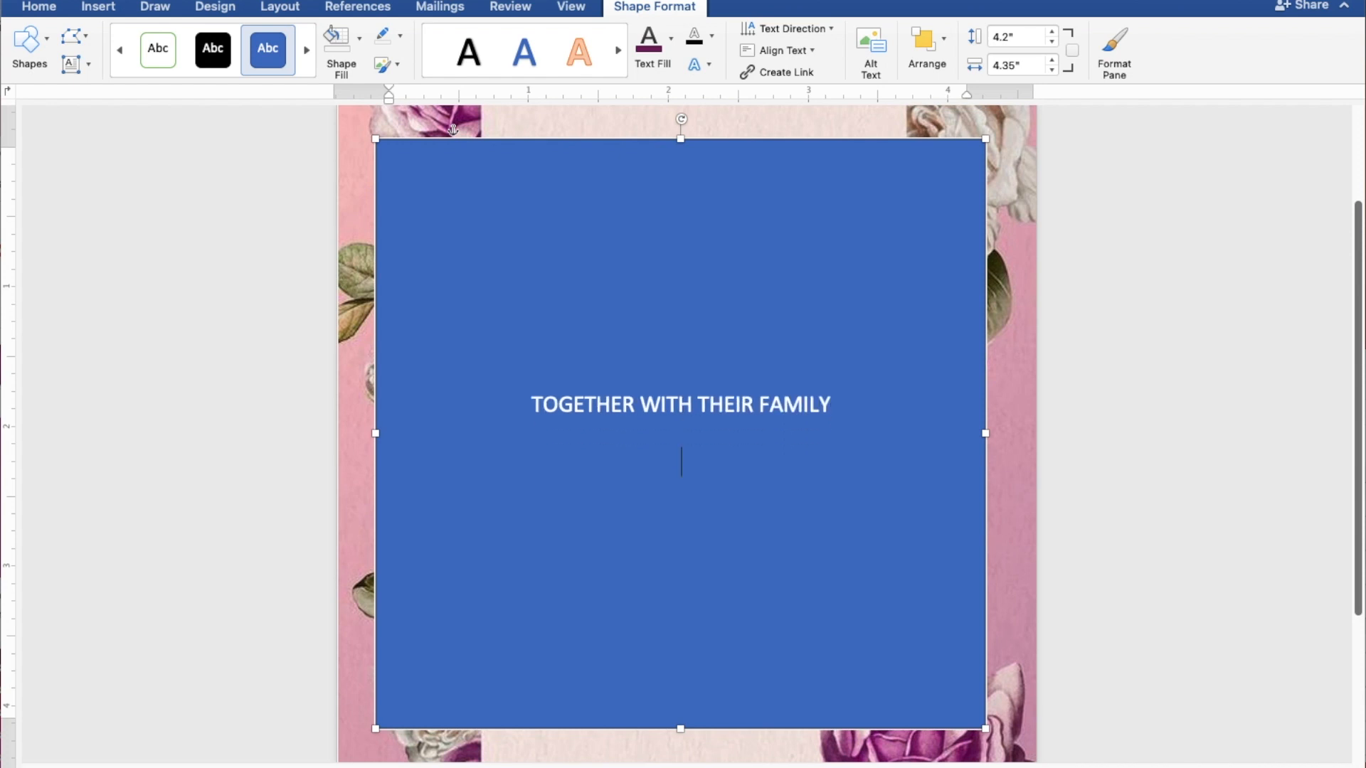
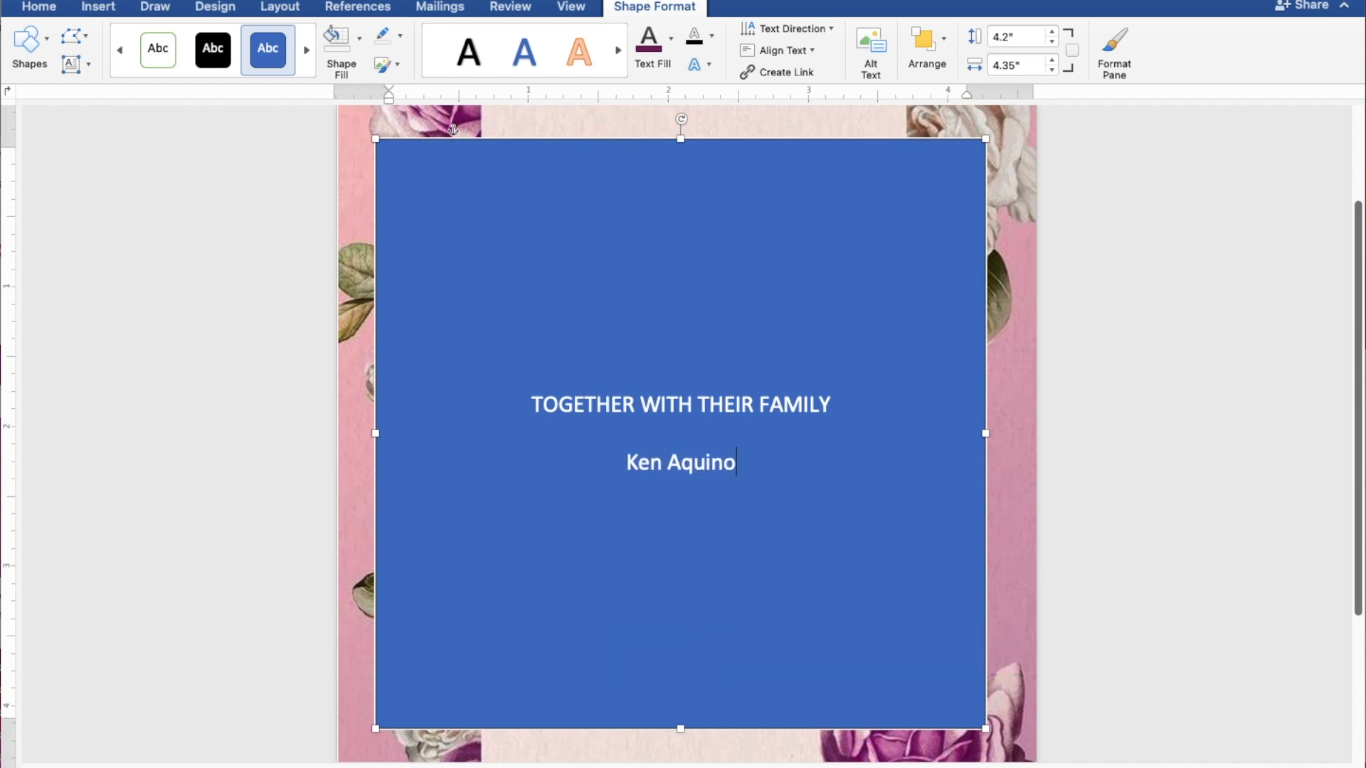
key(Return)
text(AND)
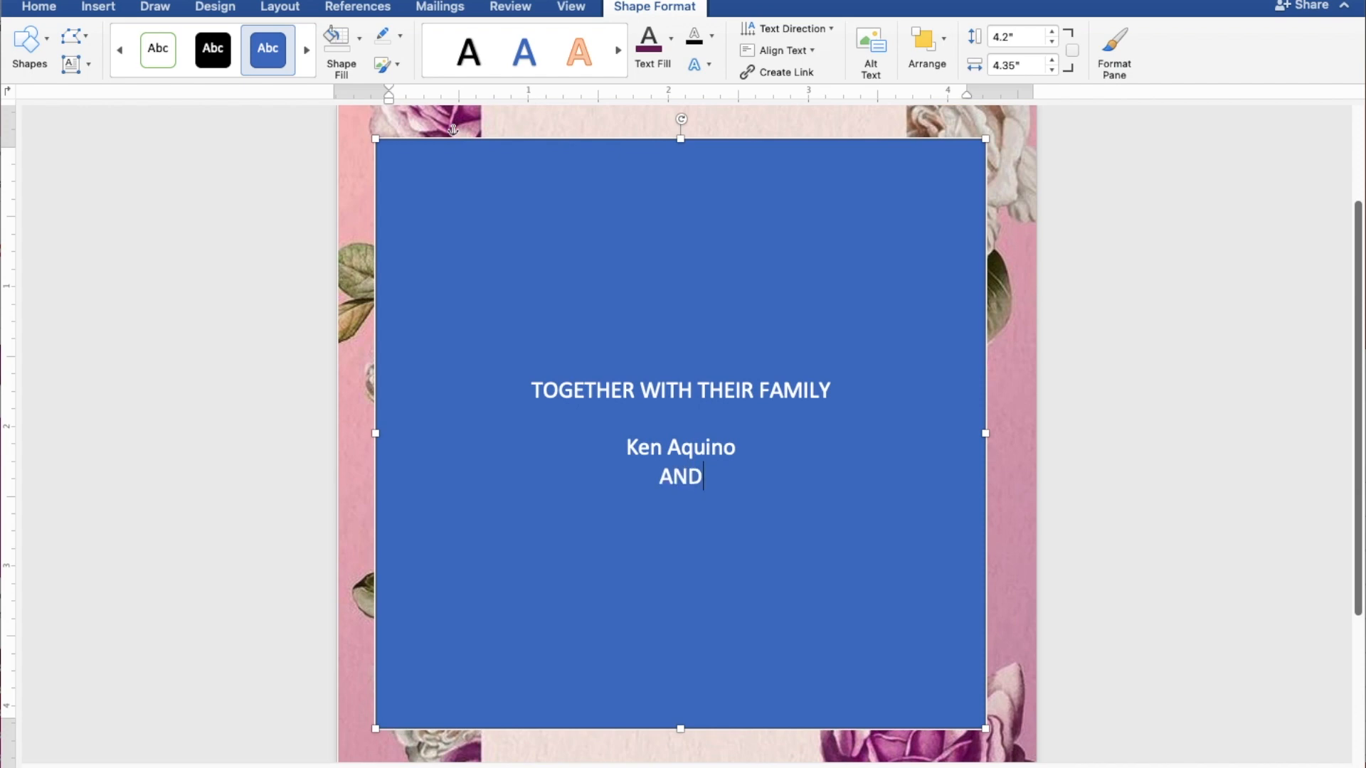
key(Return)
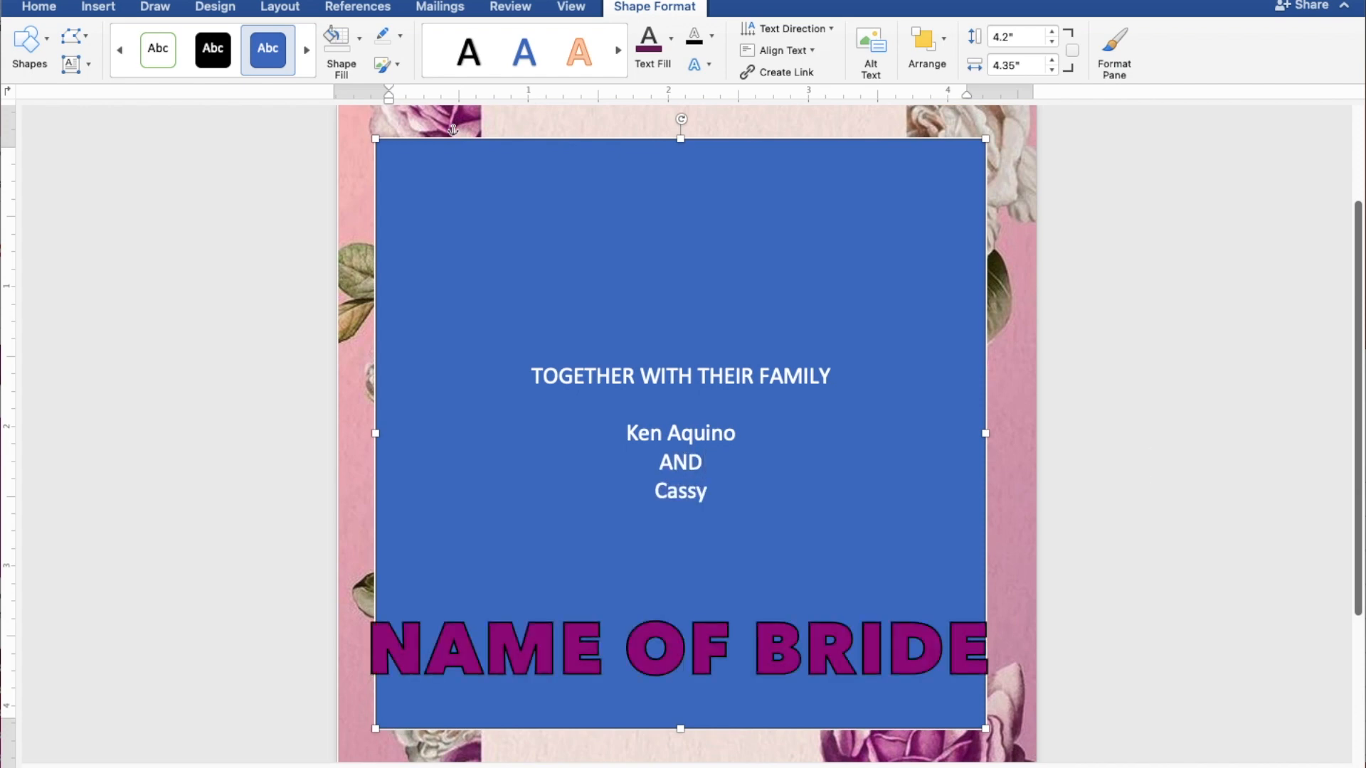
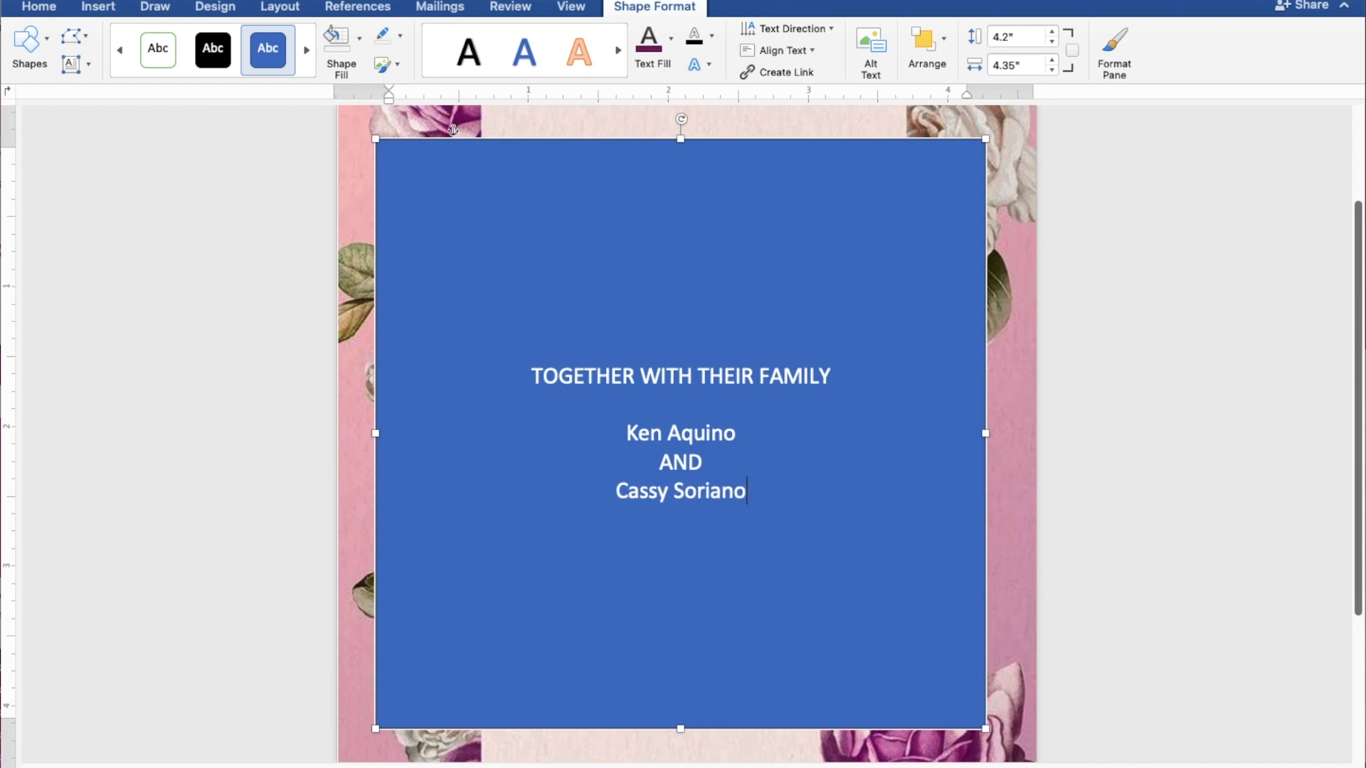
key(Return)
- Add REQUEST THE PLEASURE OF YOUR PRESENCE, AS THEY JOYFULLY UNITE IN MARRIAGE, SUNDAY, MAY 28, 2023, and 10:00 IN THE MORNING
text(REQUEST THE PLEASURE)
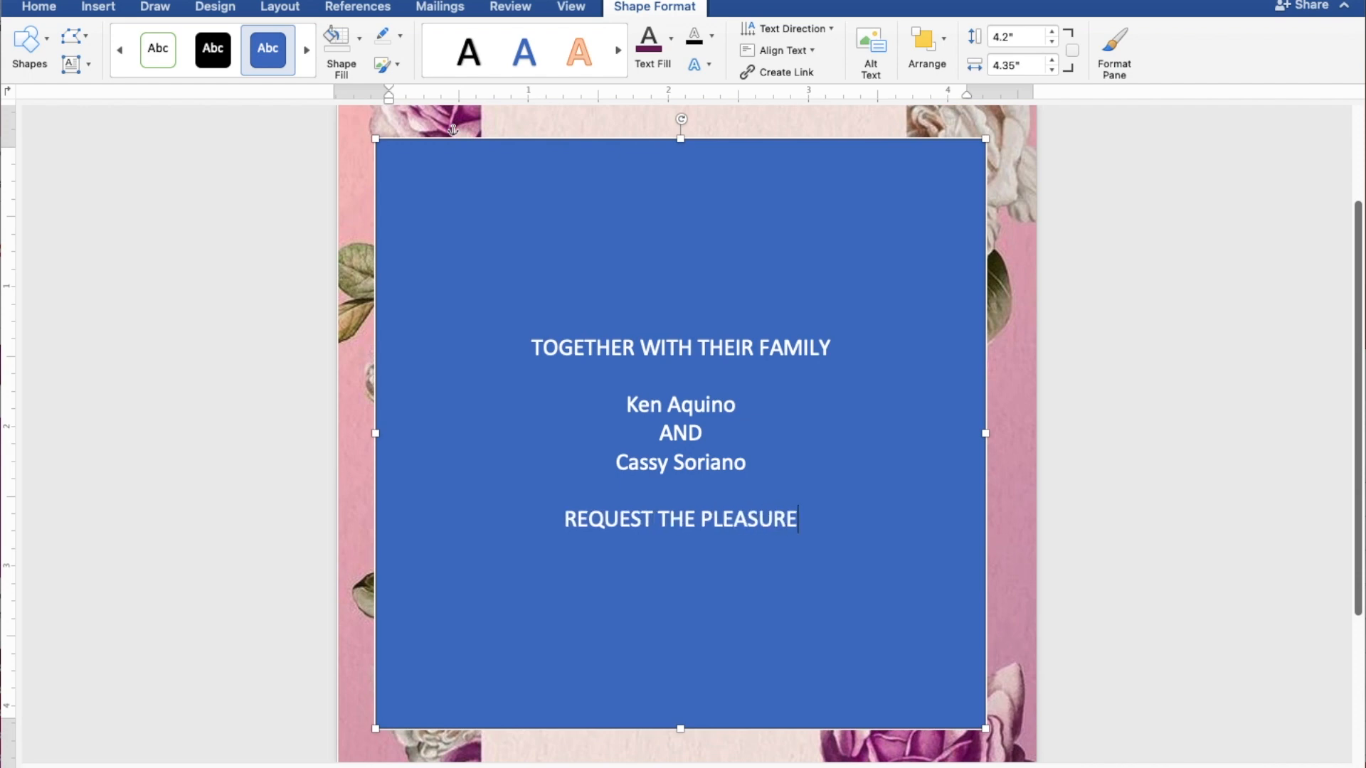
text( OF )
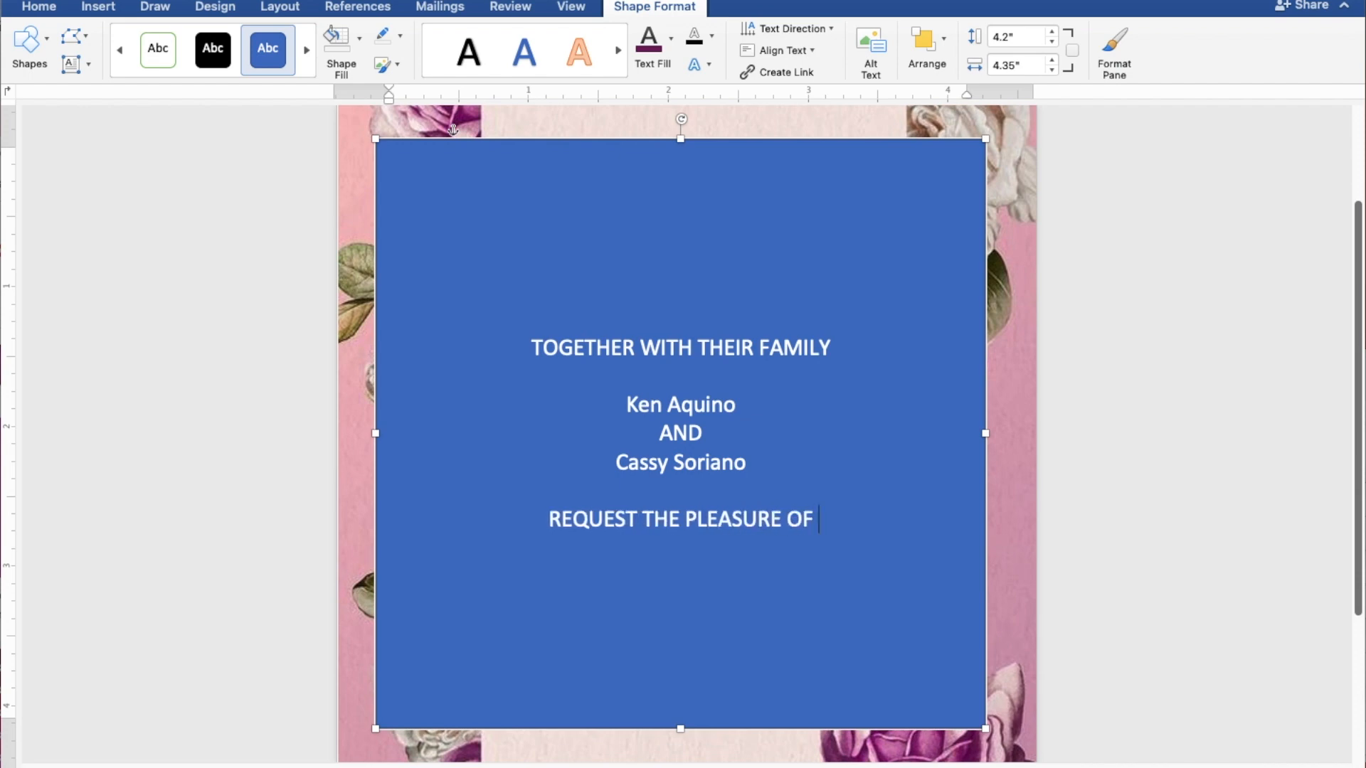
text(YOUR)
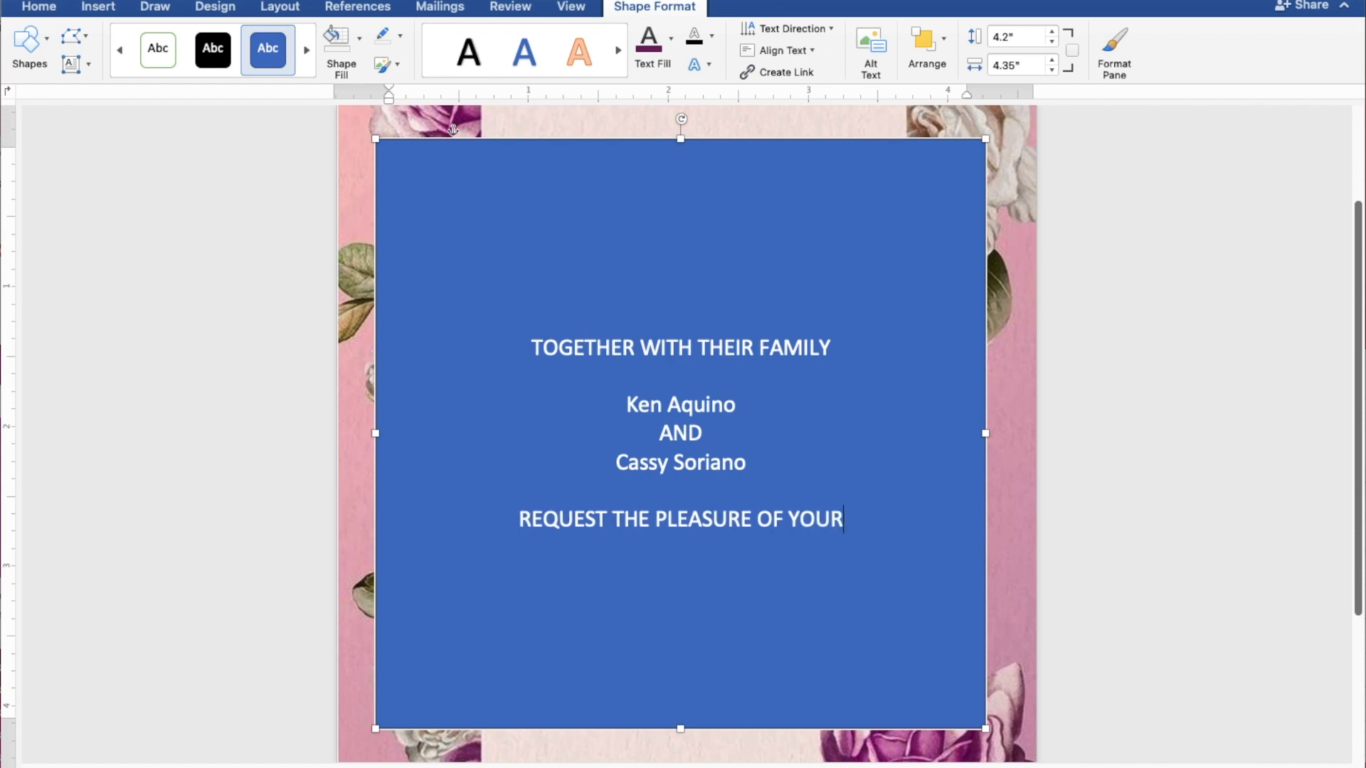
text( PR)
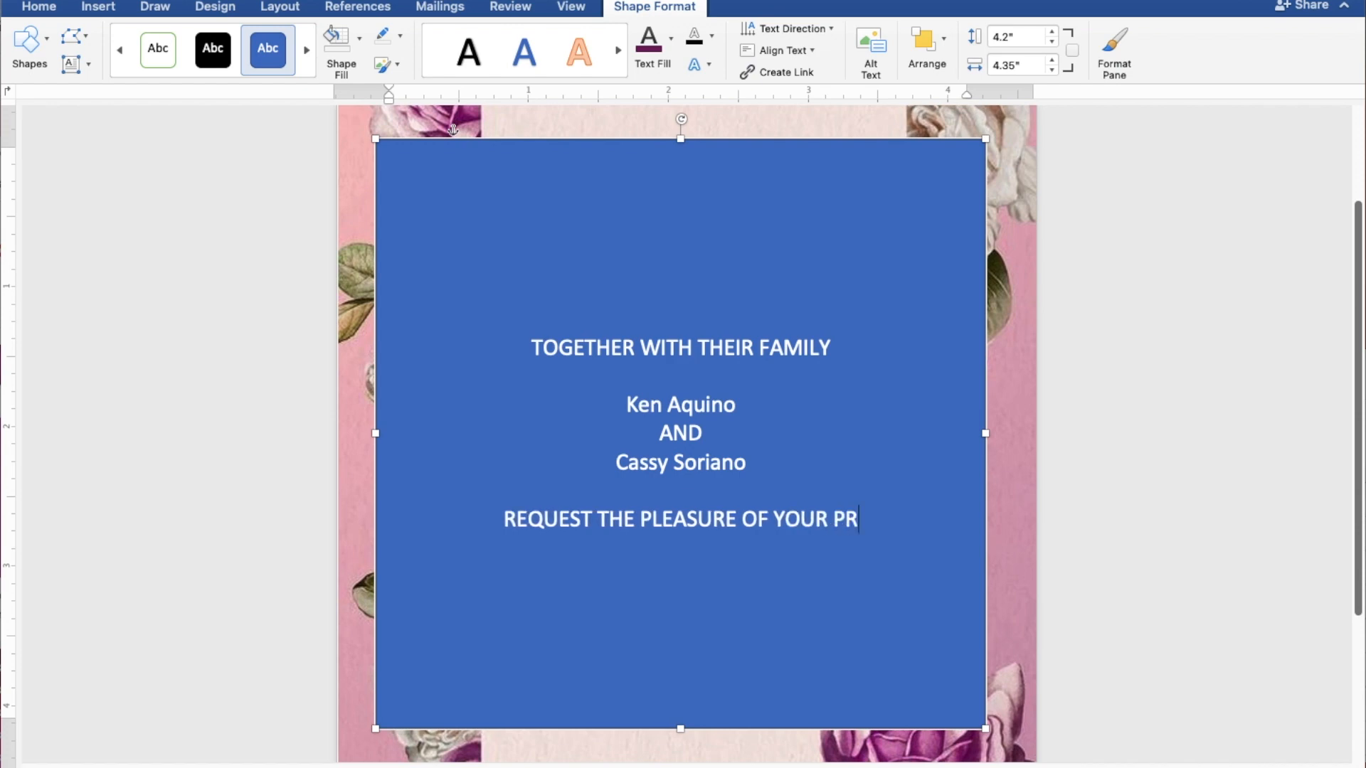
key(BackSpace)
text(RESN)
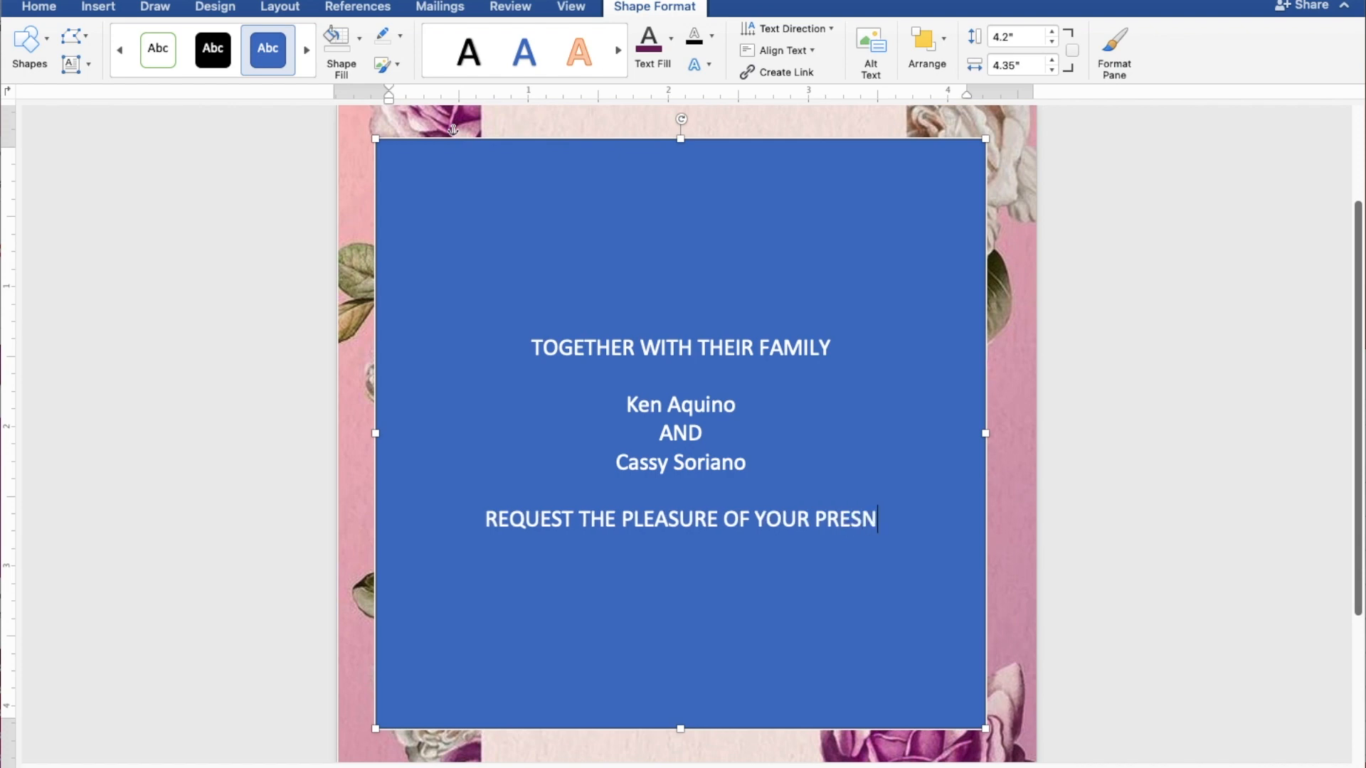
key(BackSpace)
text(ENCE)
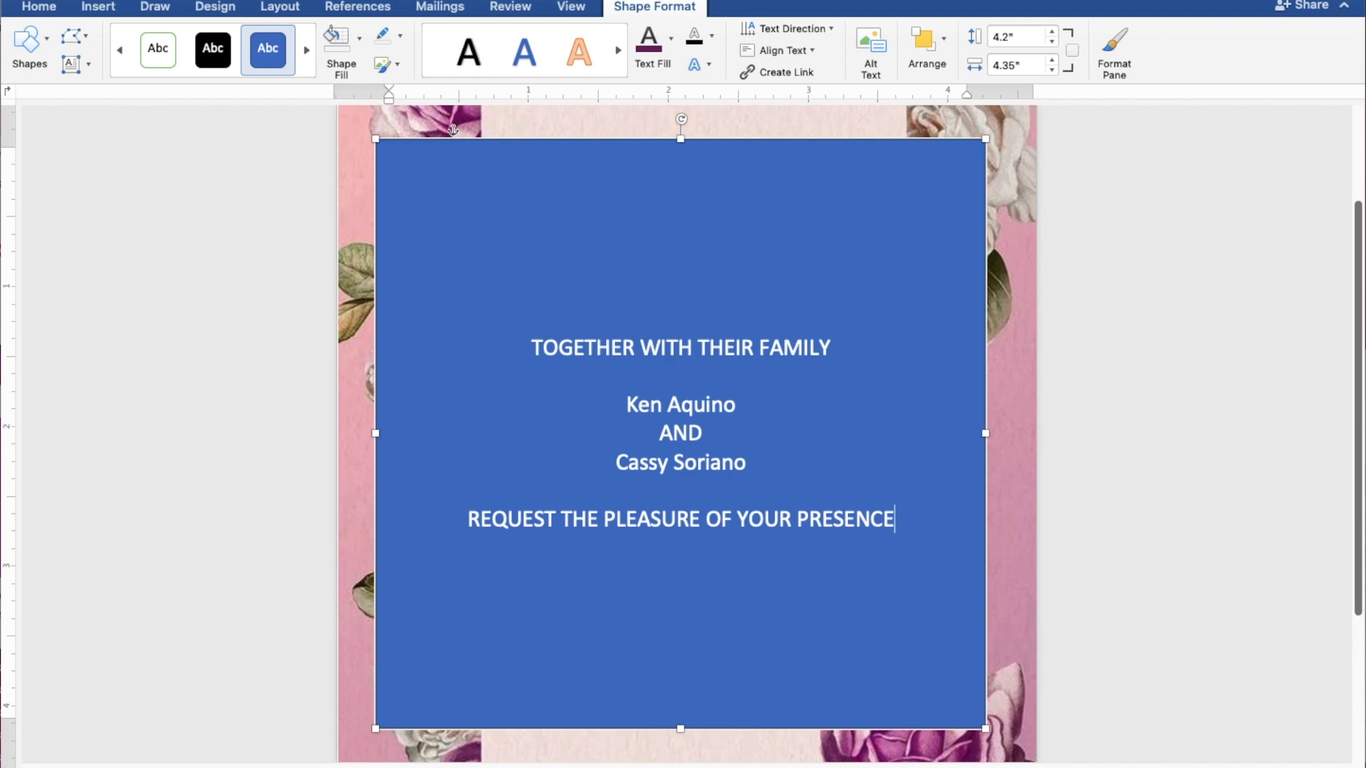
key(Return)
text(AS)
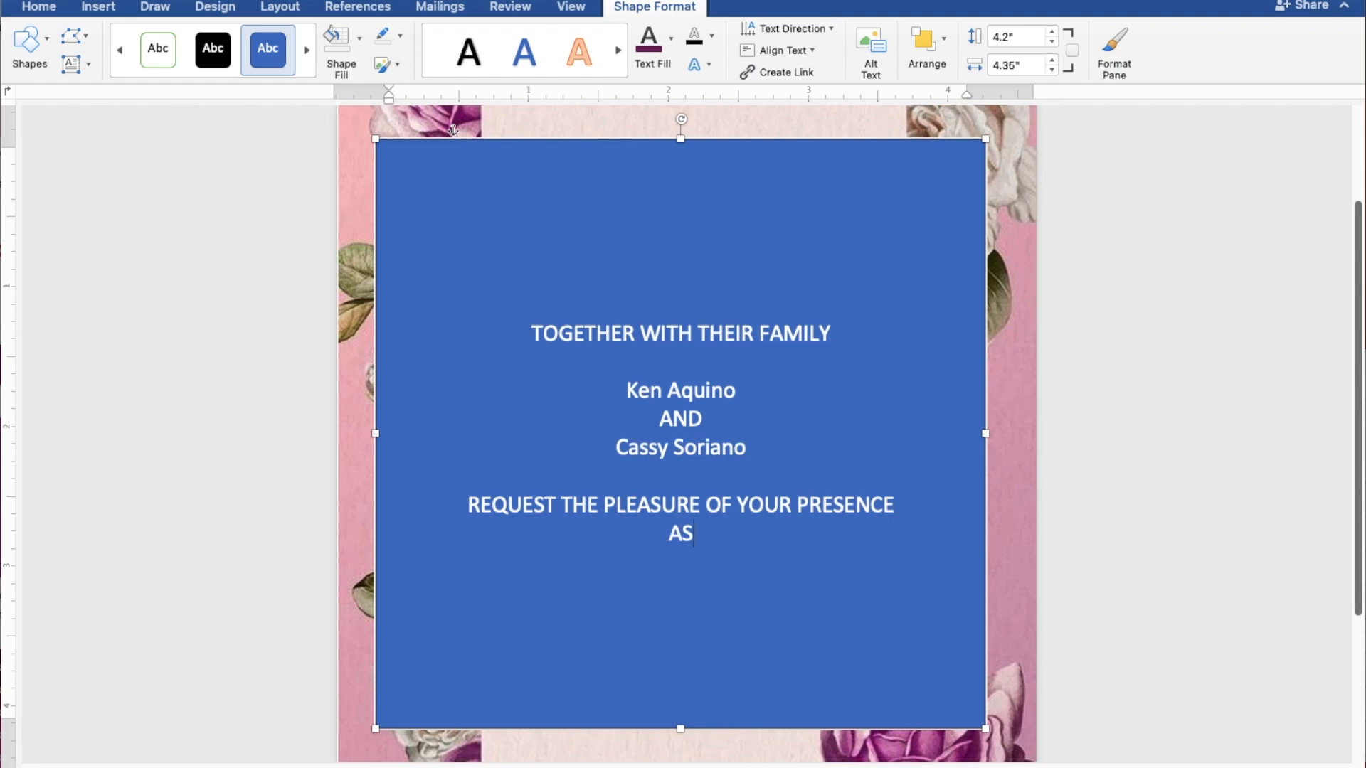
text( THEY)
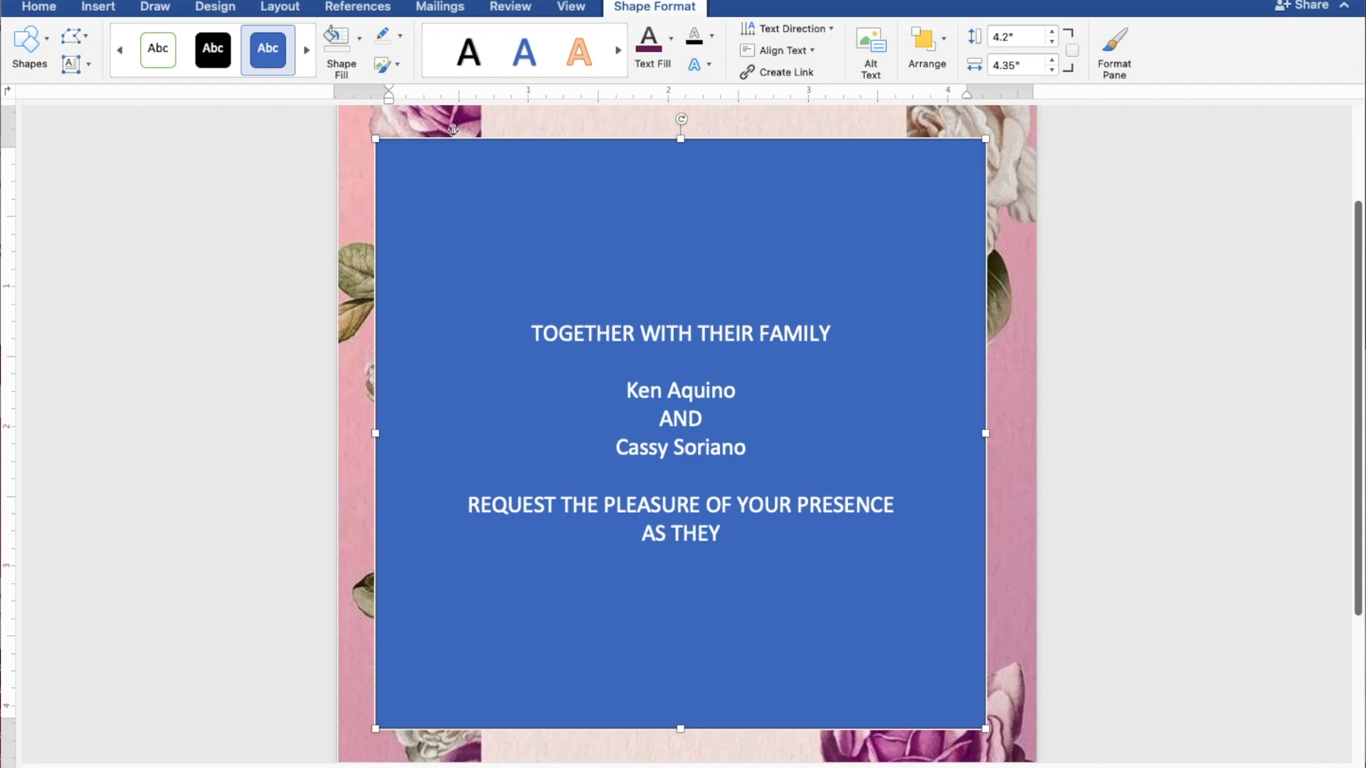
text( JOYF)
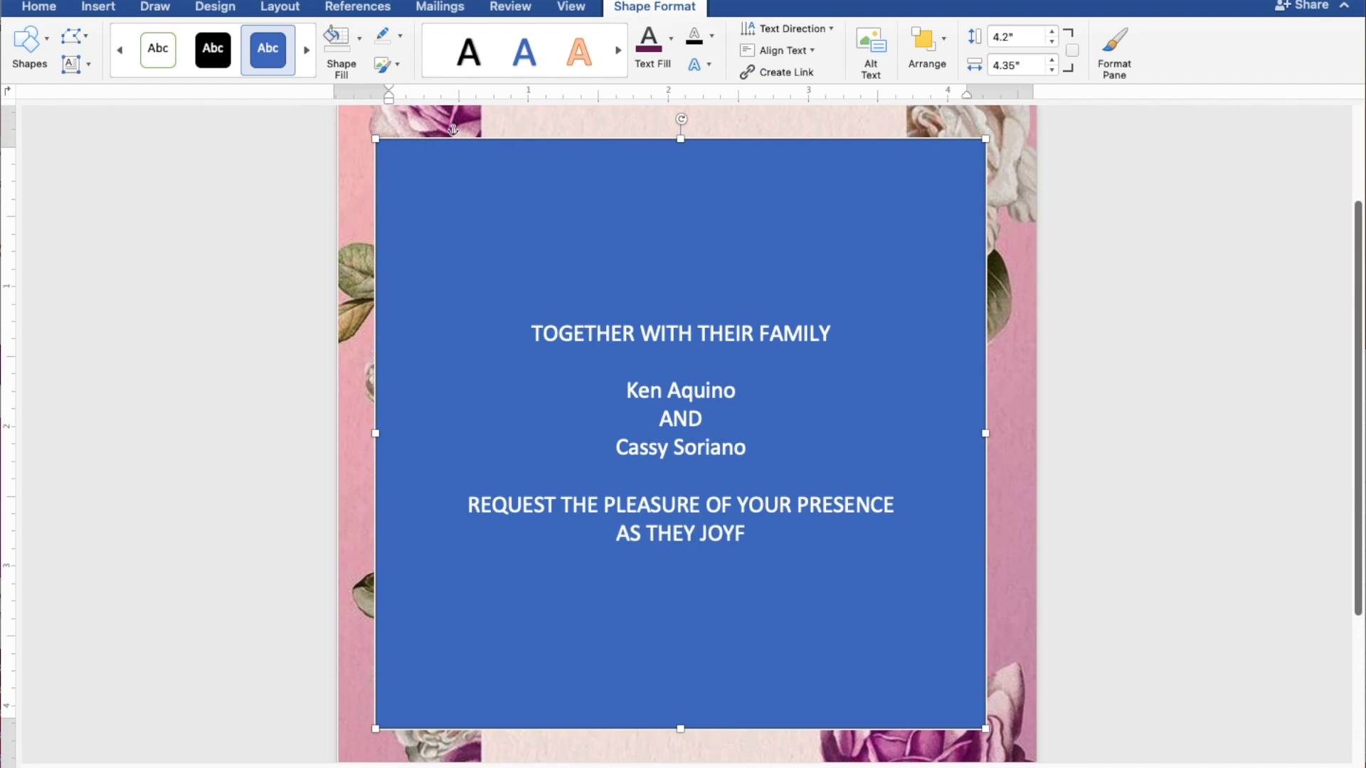
text(ULLY)
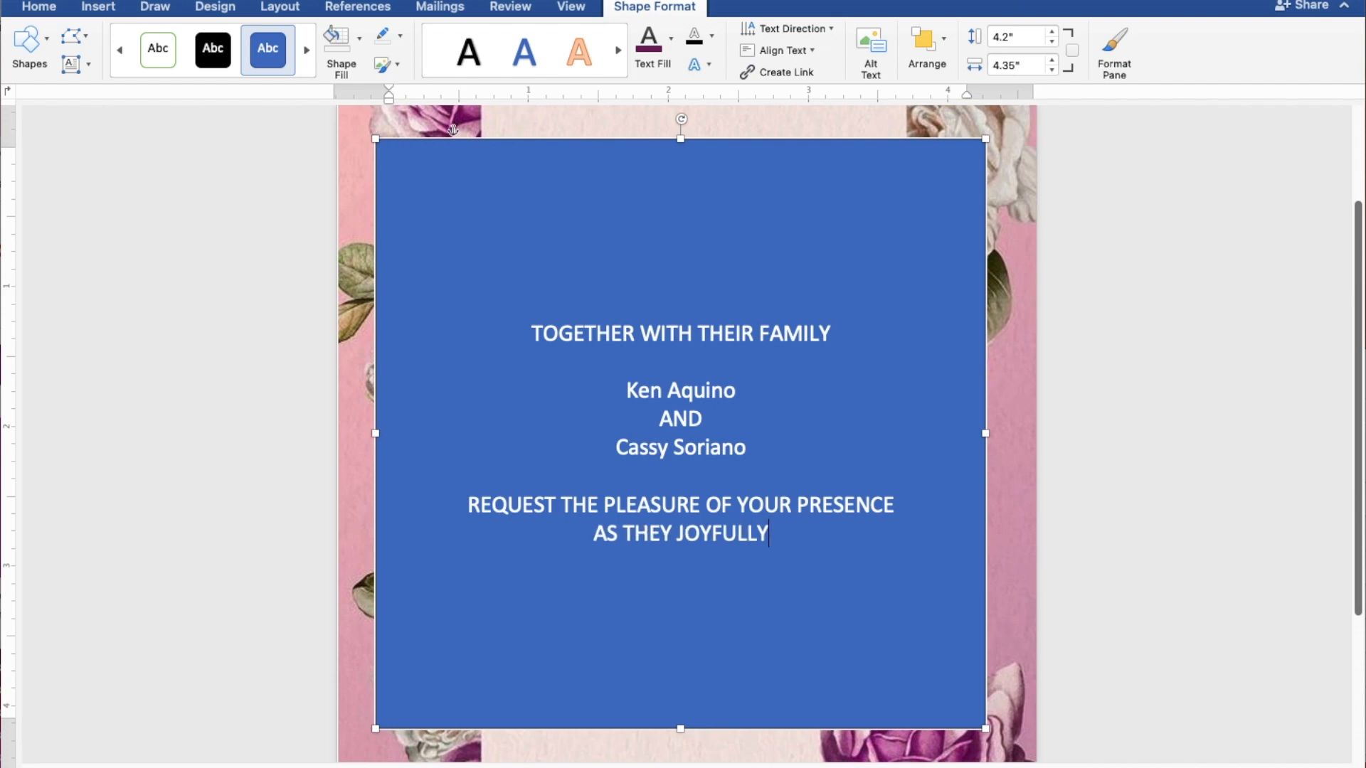
text( UNITE IN MA)
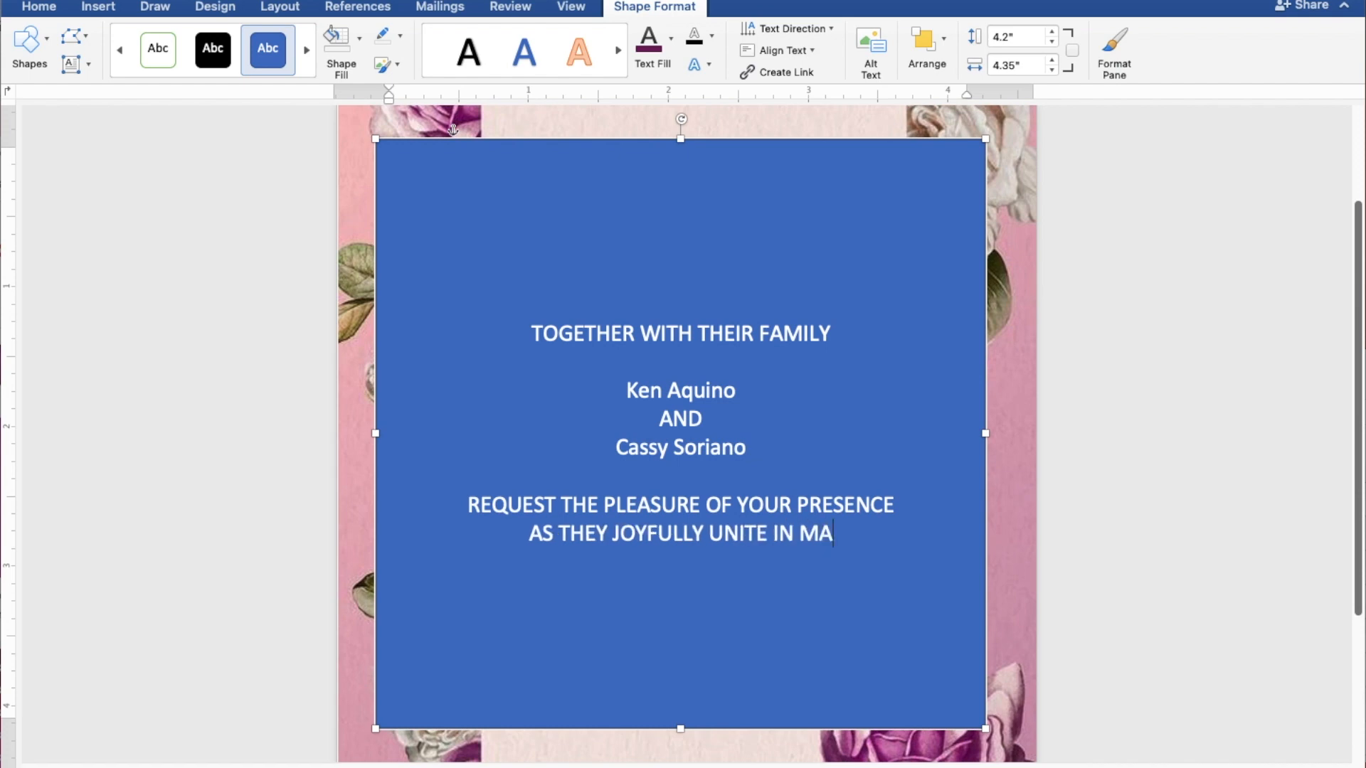
text(RRIAGE)
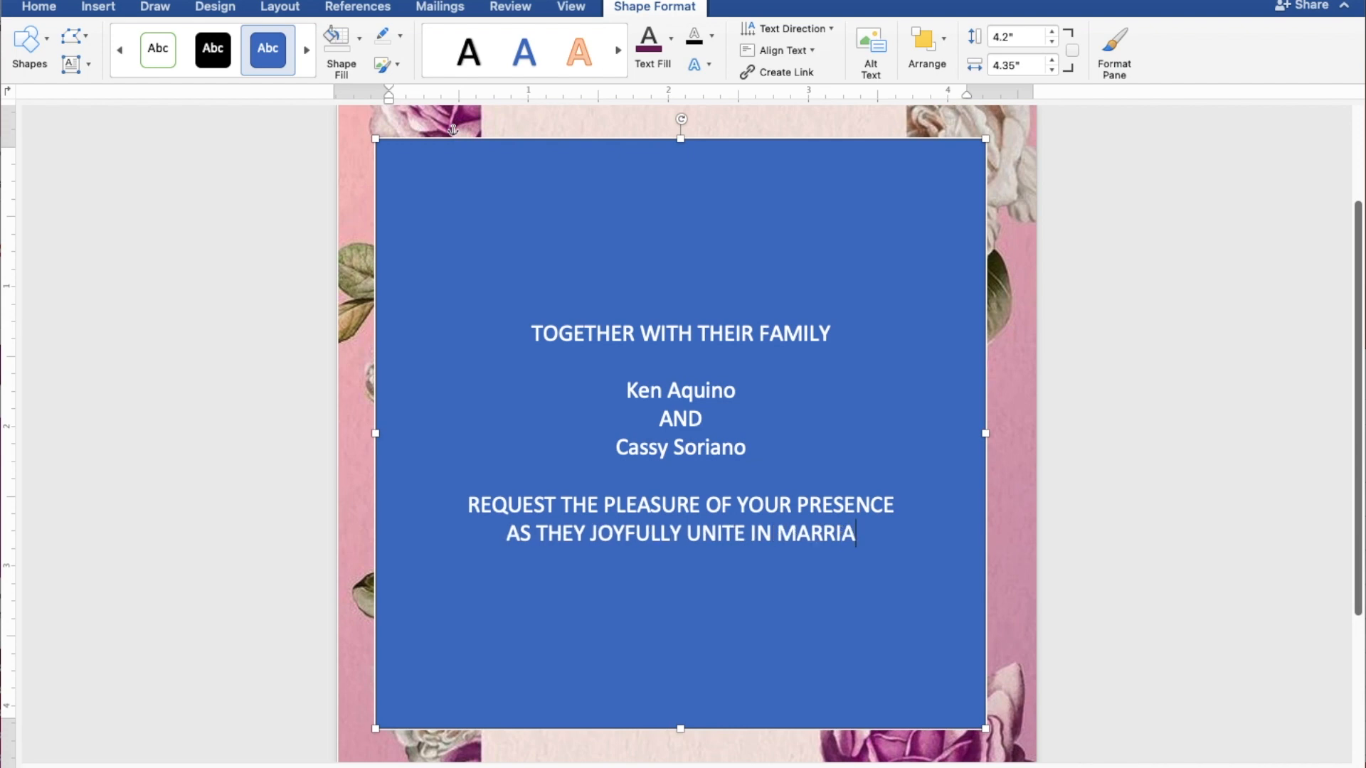
key(Return)
key(Return)
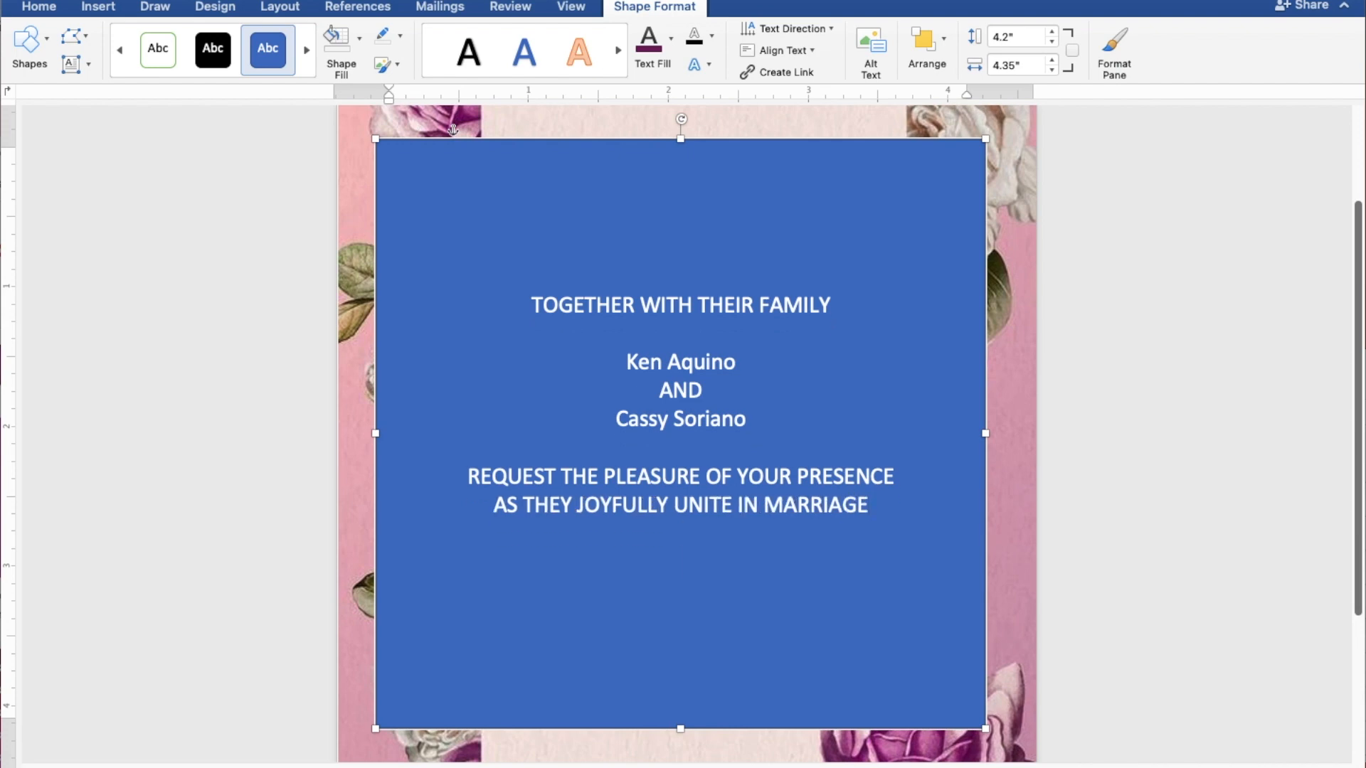
text(SUN)
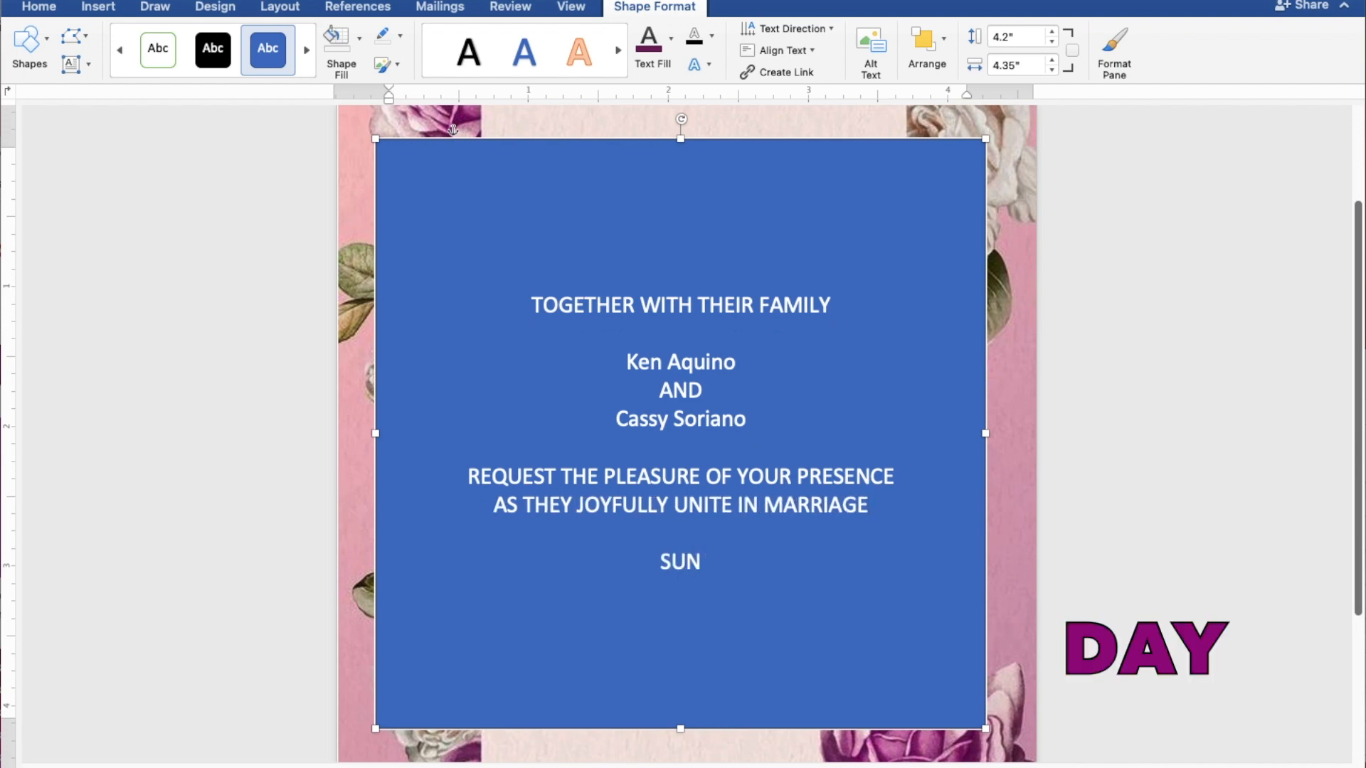
text(DAY)
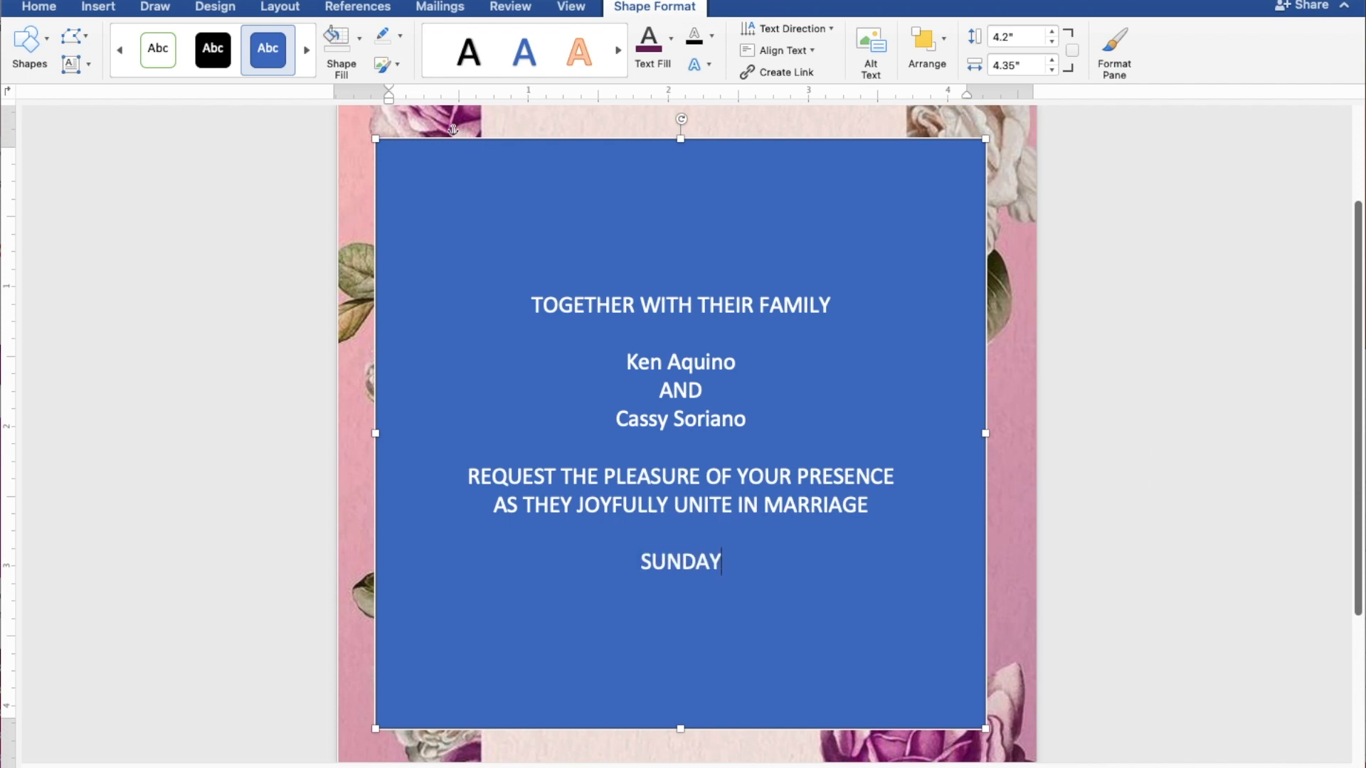
key(Return)
text(M)
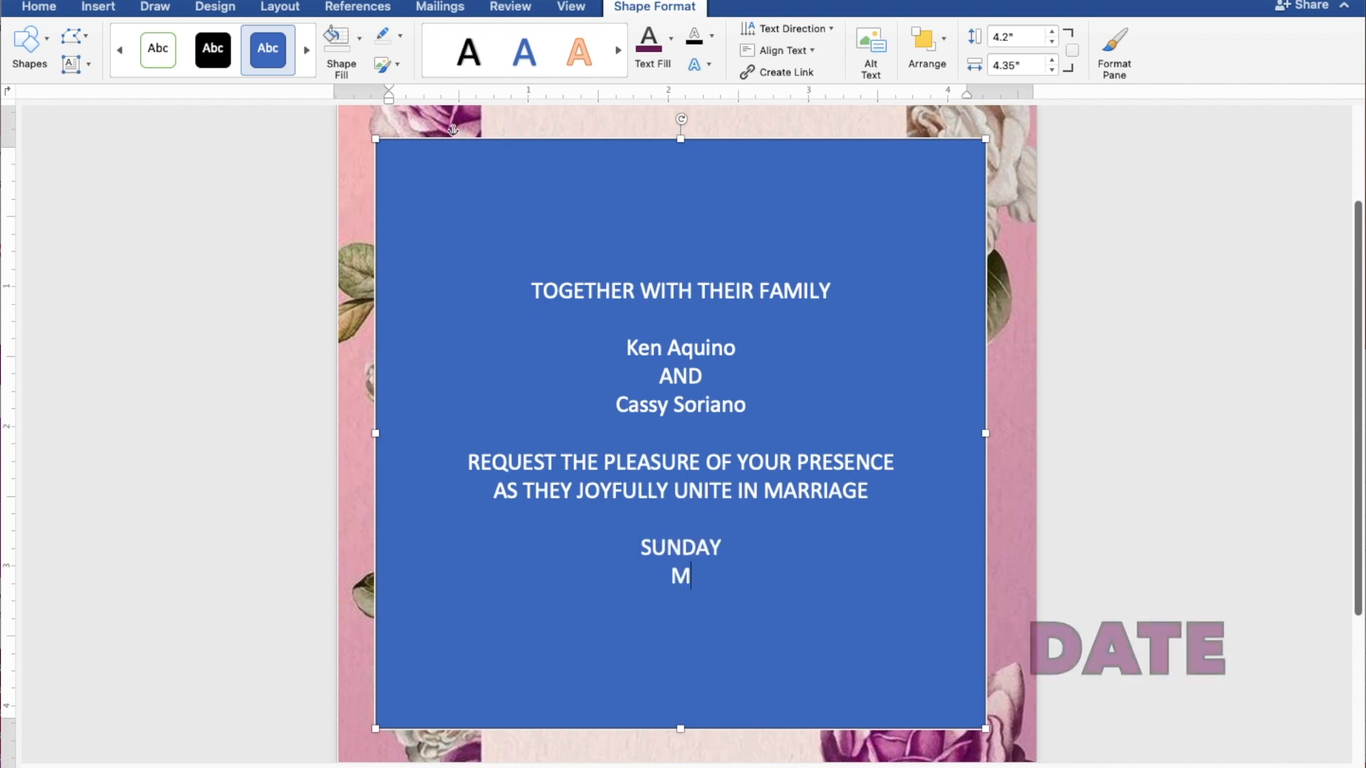
text(AY 28,)
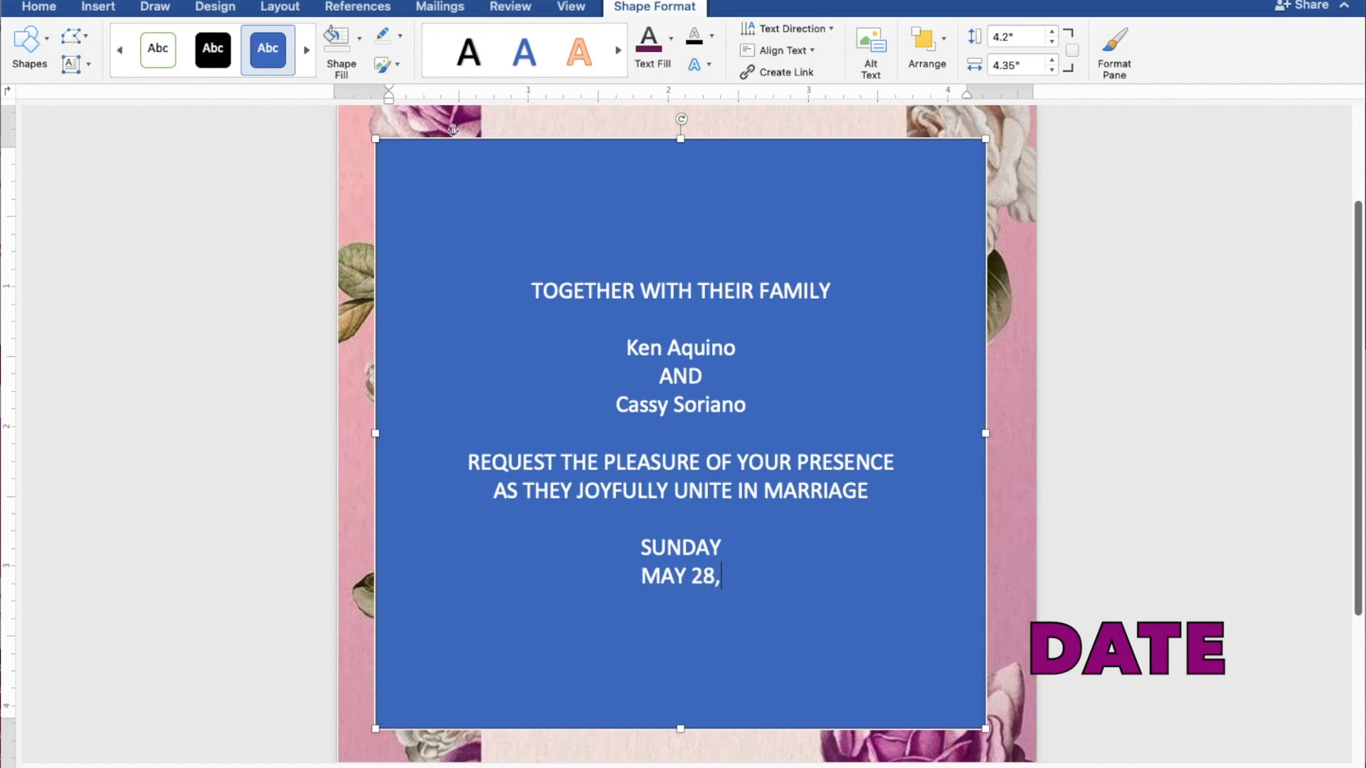
text( 2023)
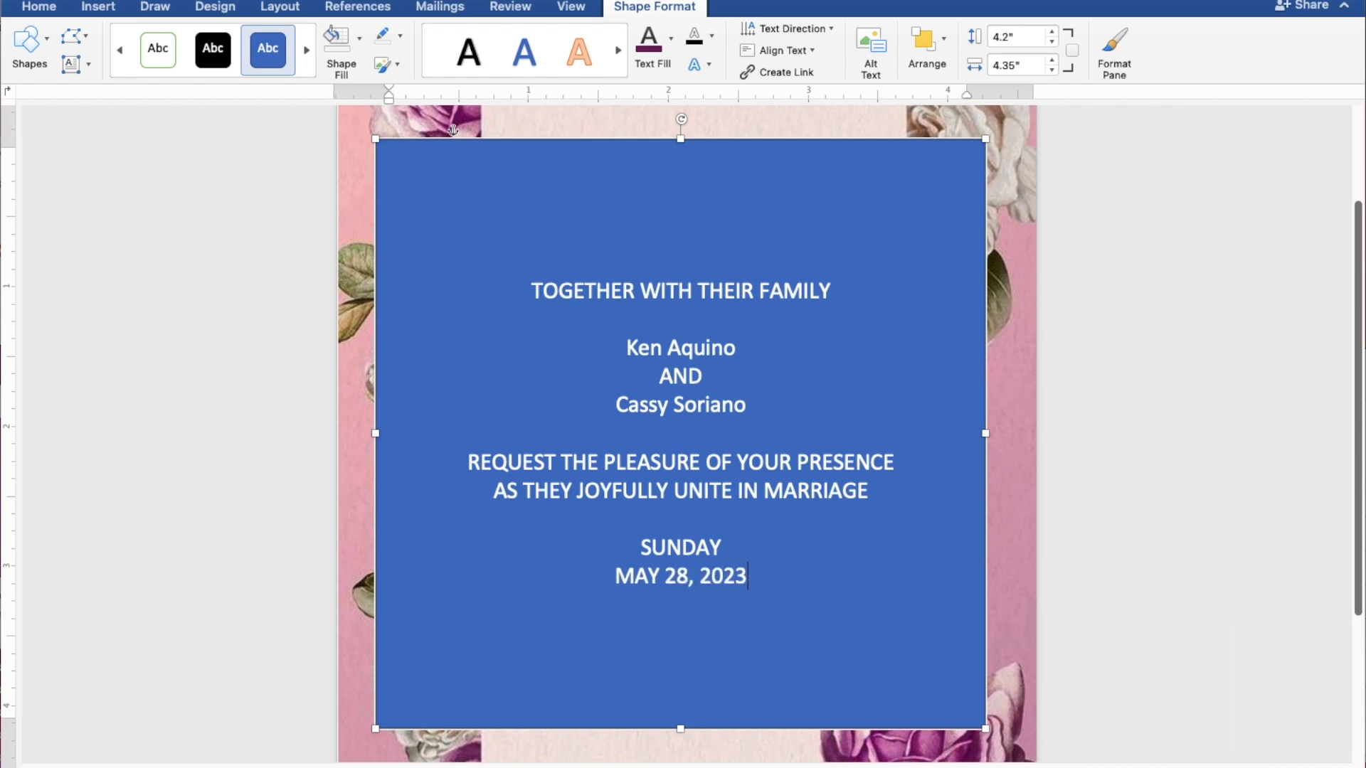
key(Return)
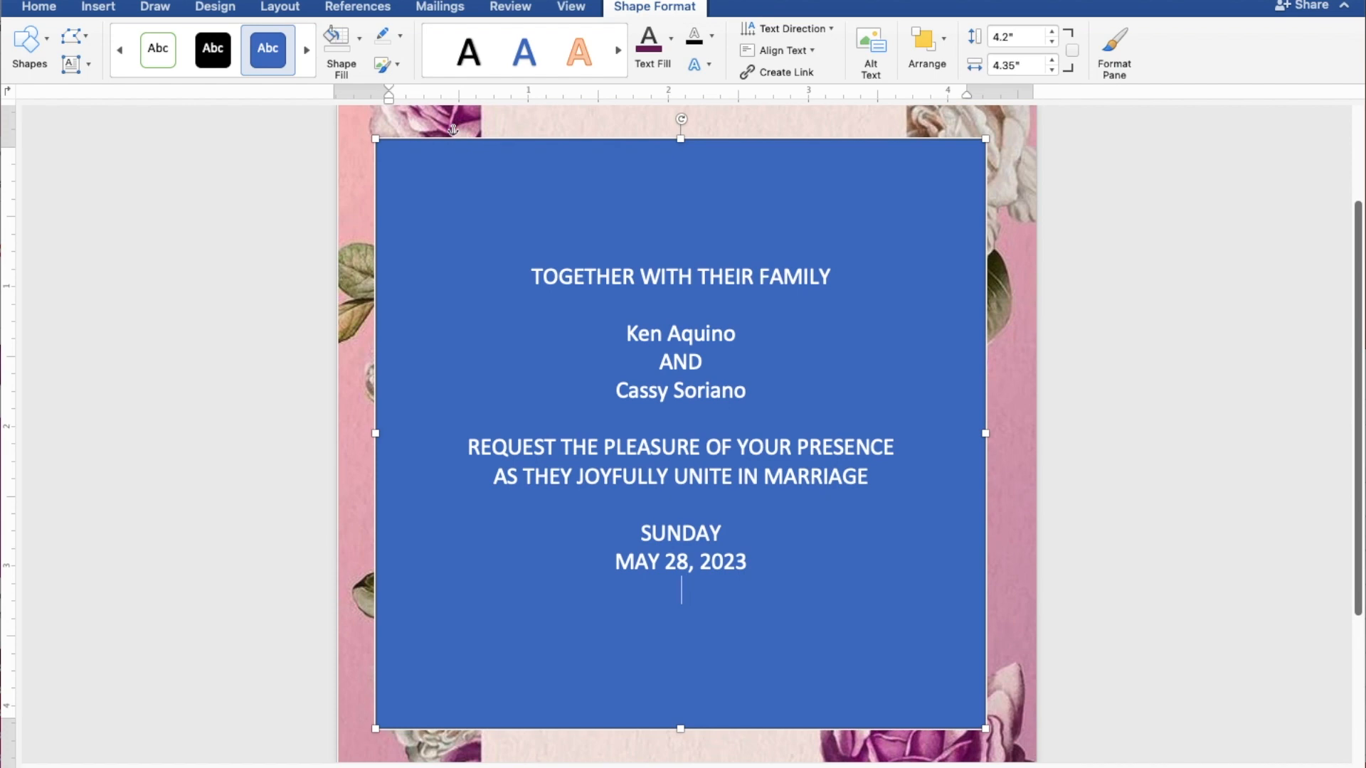
text(10)
text(0 IN)
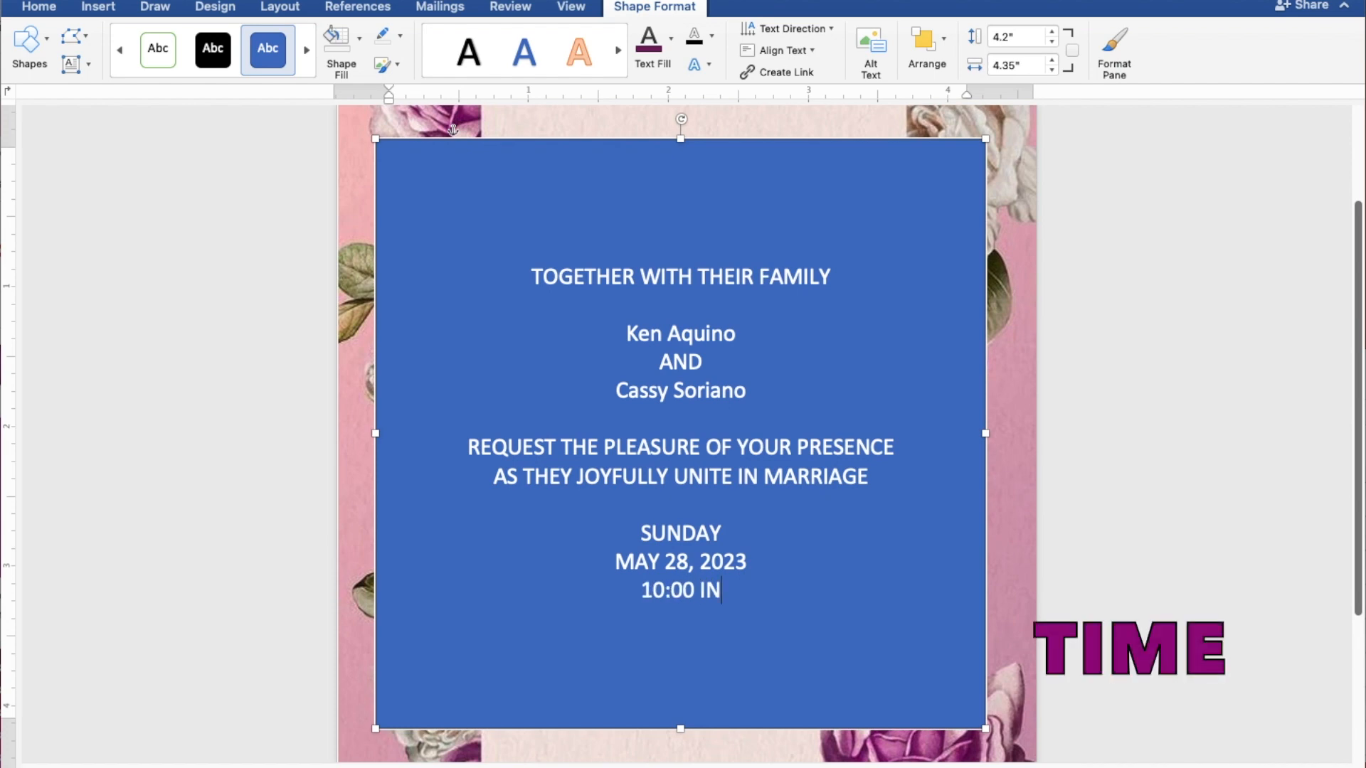
text( THE)
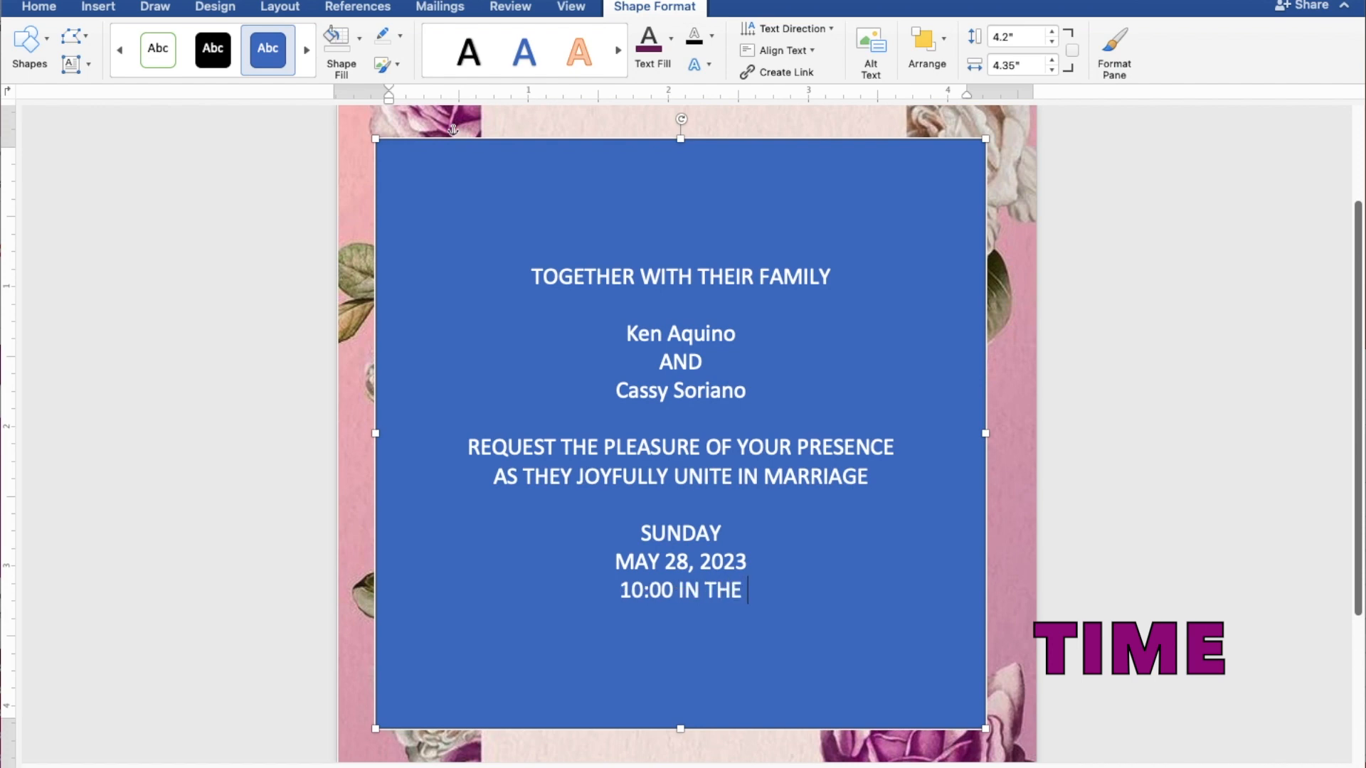
text( MOR)
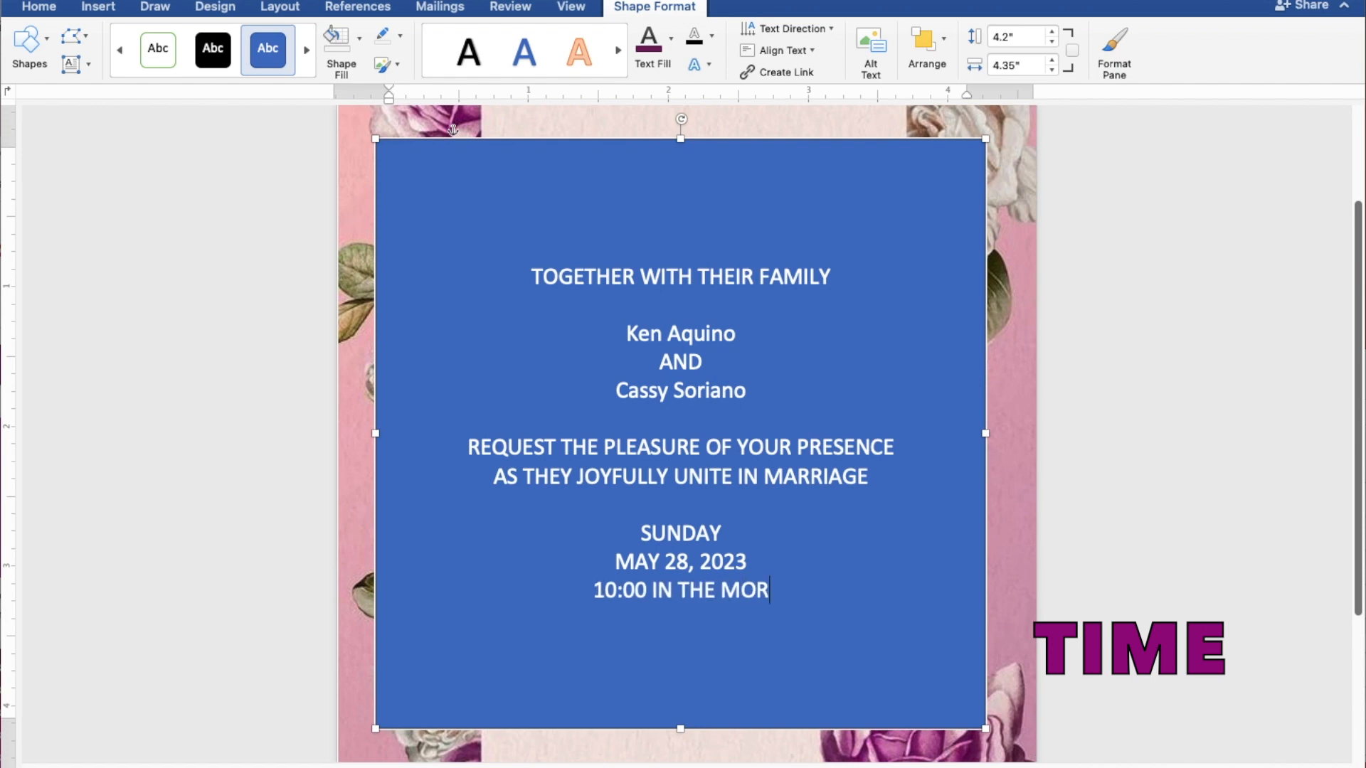
text(NING)
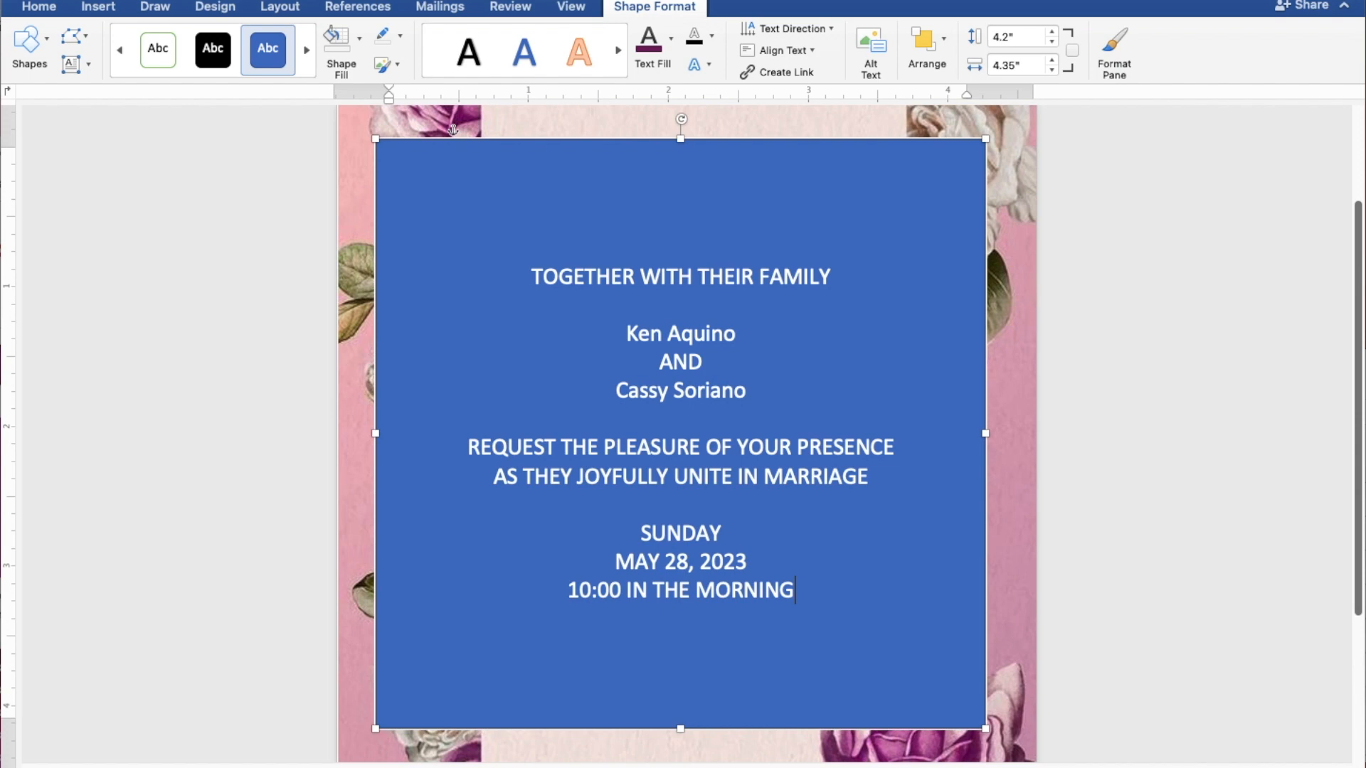
- Add the lines ST. THOMAS AQUINAS PARISH CHURCH, MANGALDAN, PANGASINAN, and 'Reception to follow'
key(Return)
text(ST)
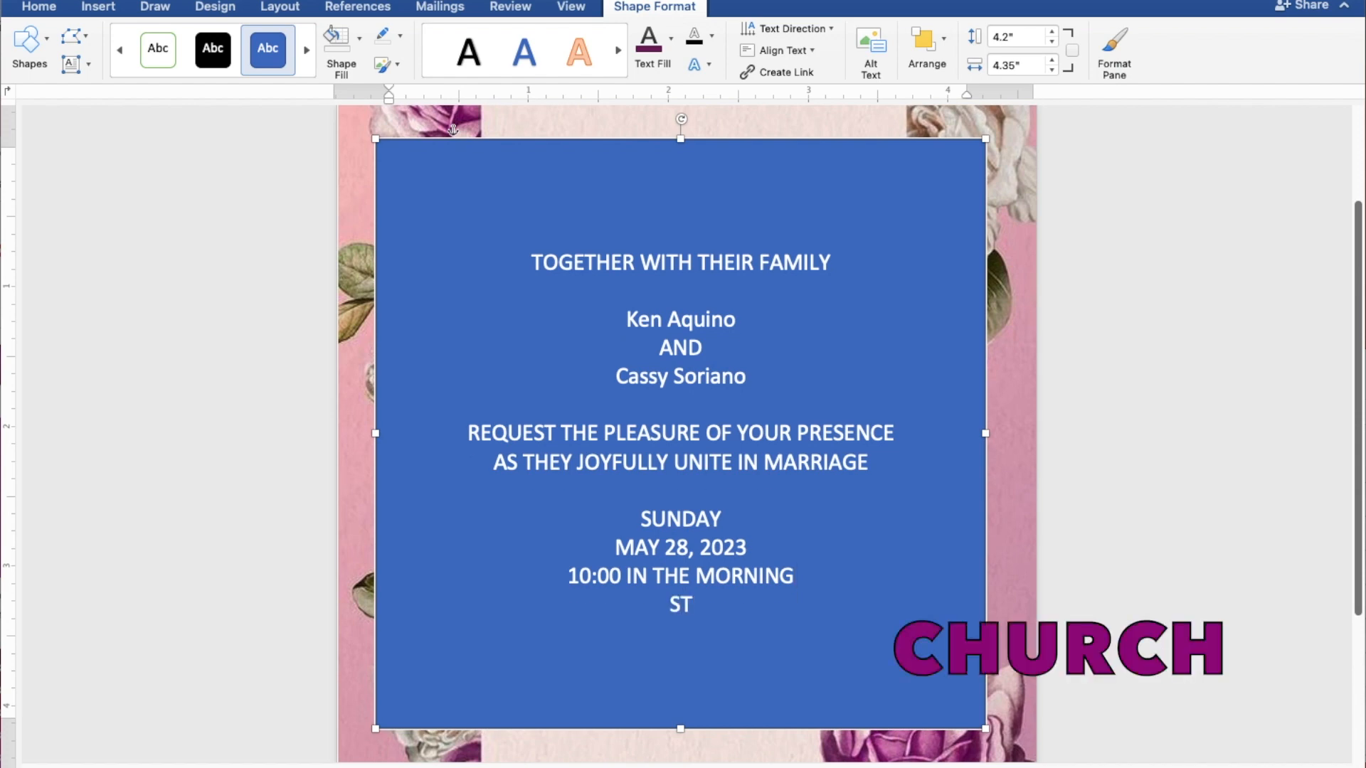
text(. THOMAS AQUIN)
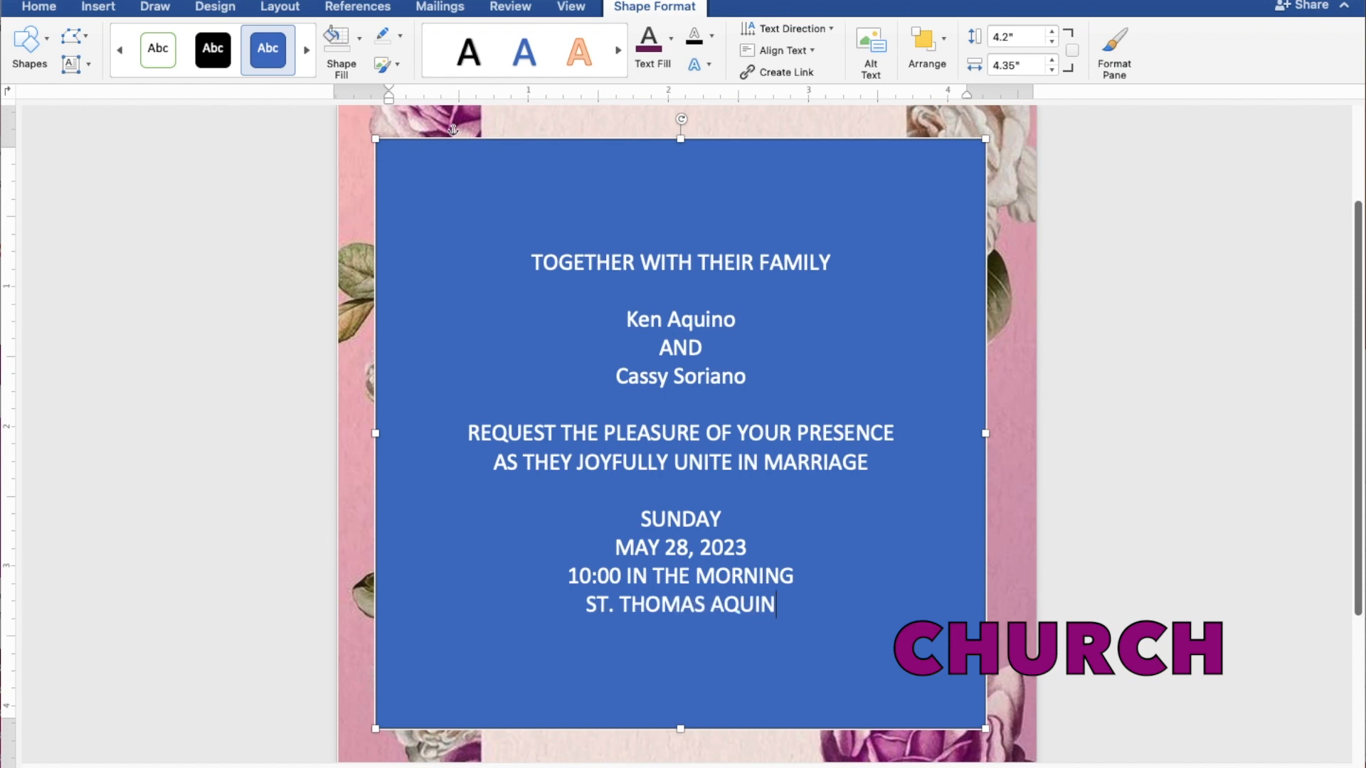
text(AS P)
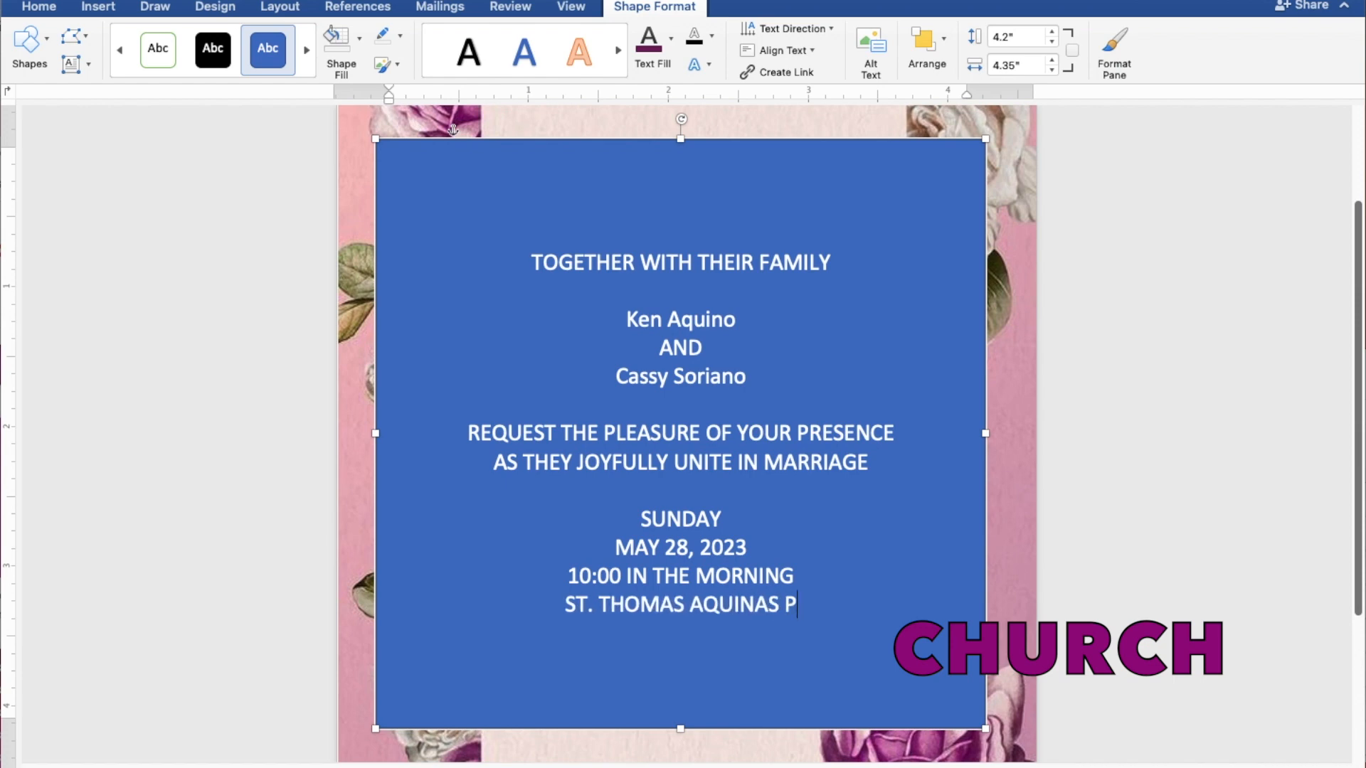
text(ARISH )
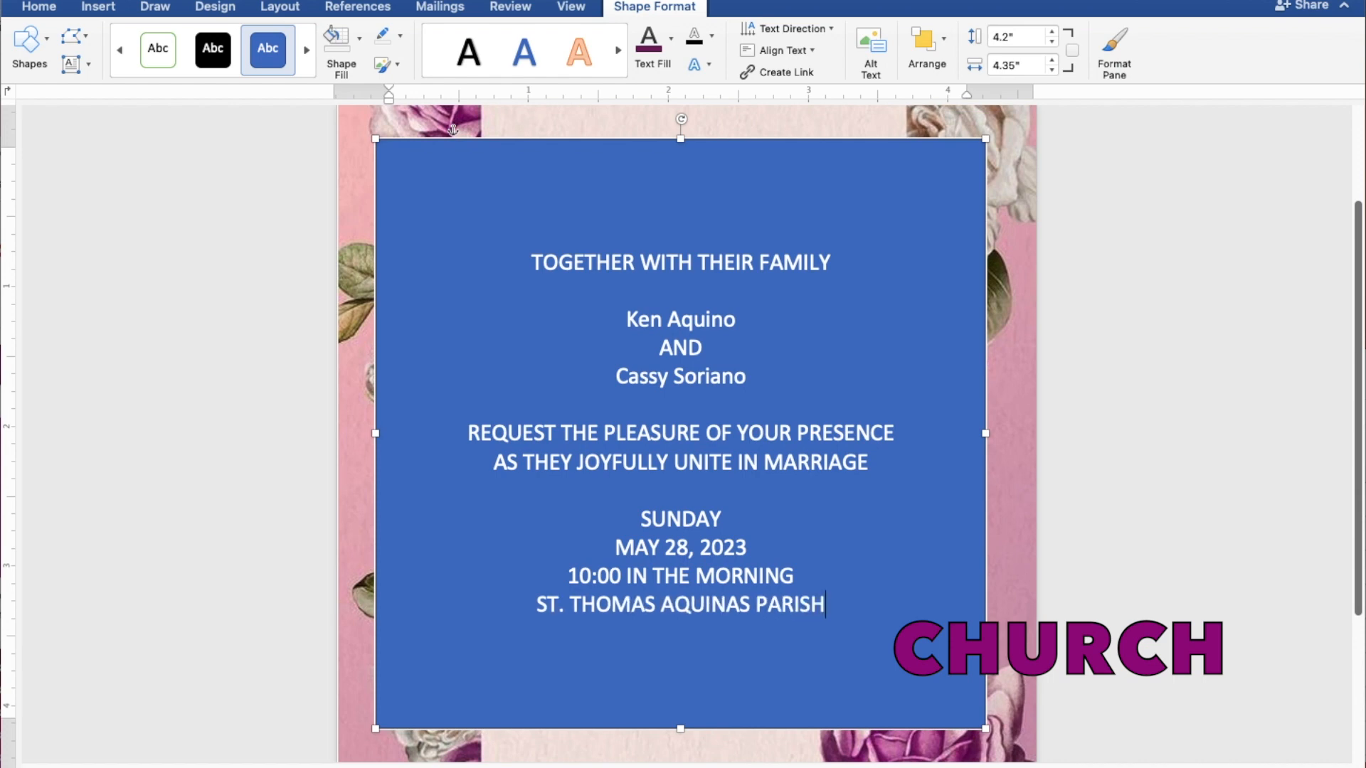
text(CHU)
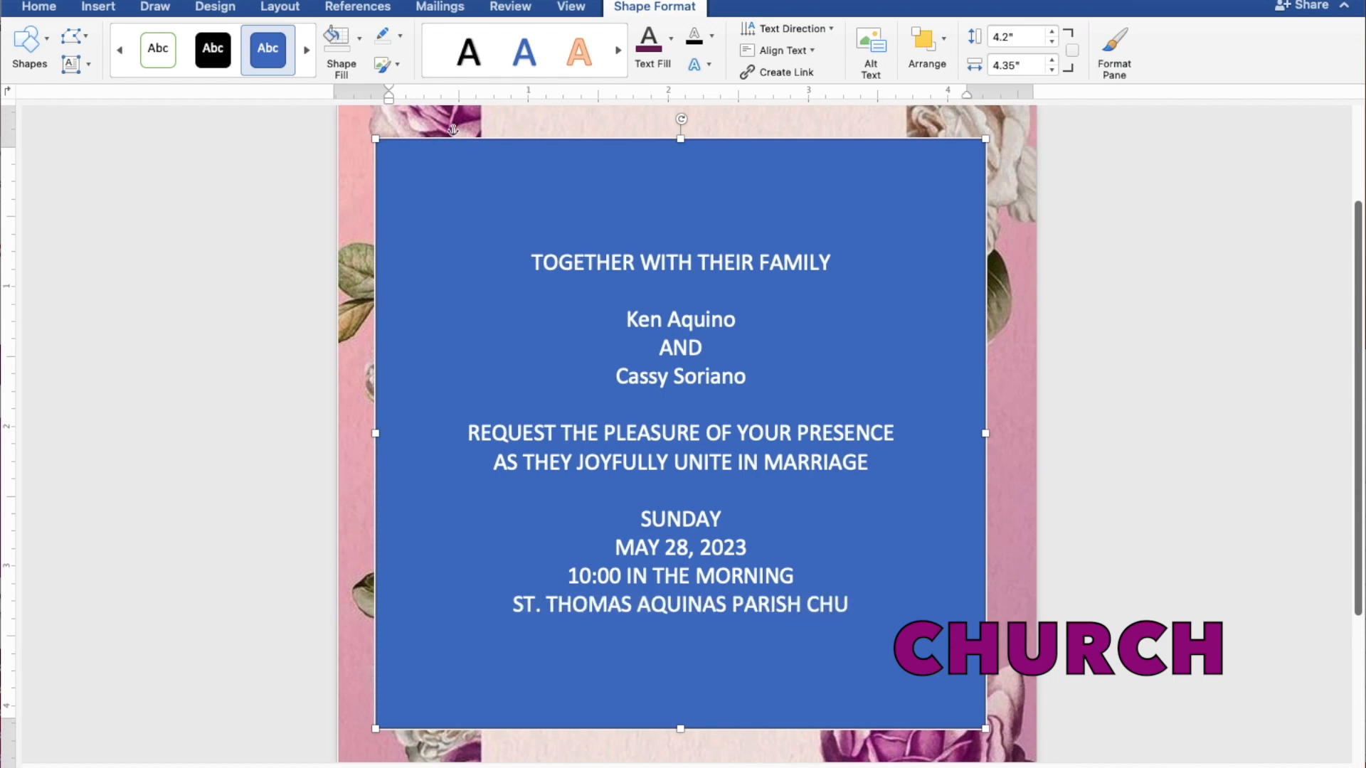
text(RCH)
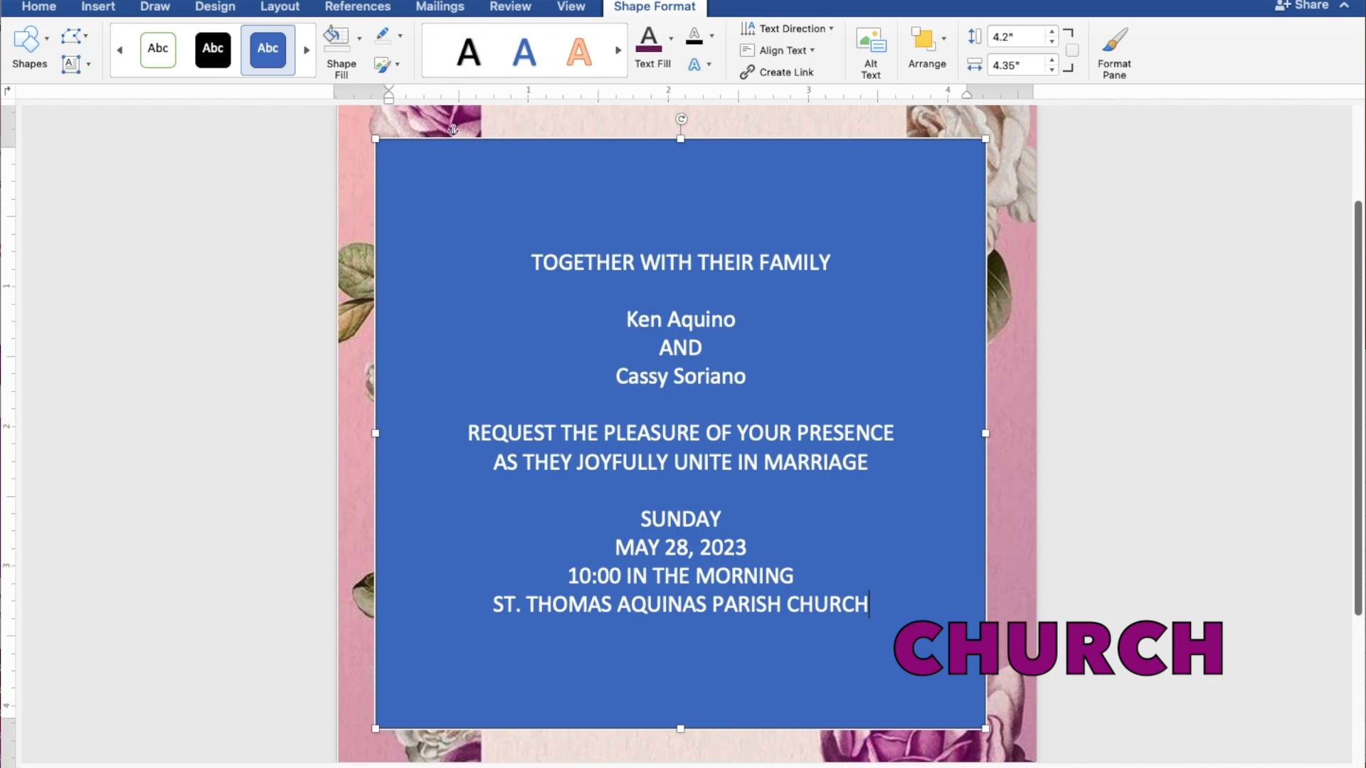
key(Return)
text(MAN)
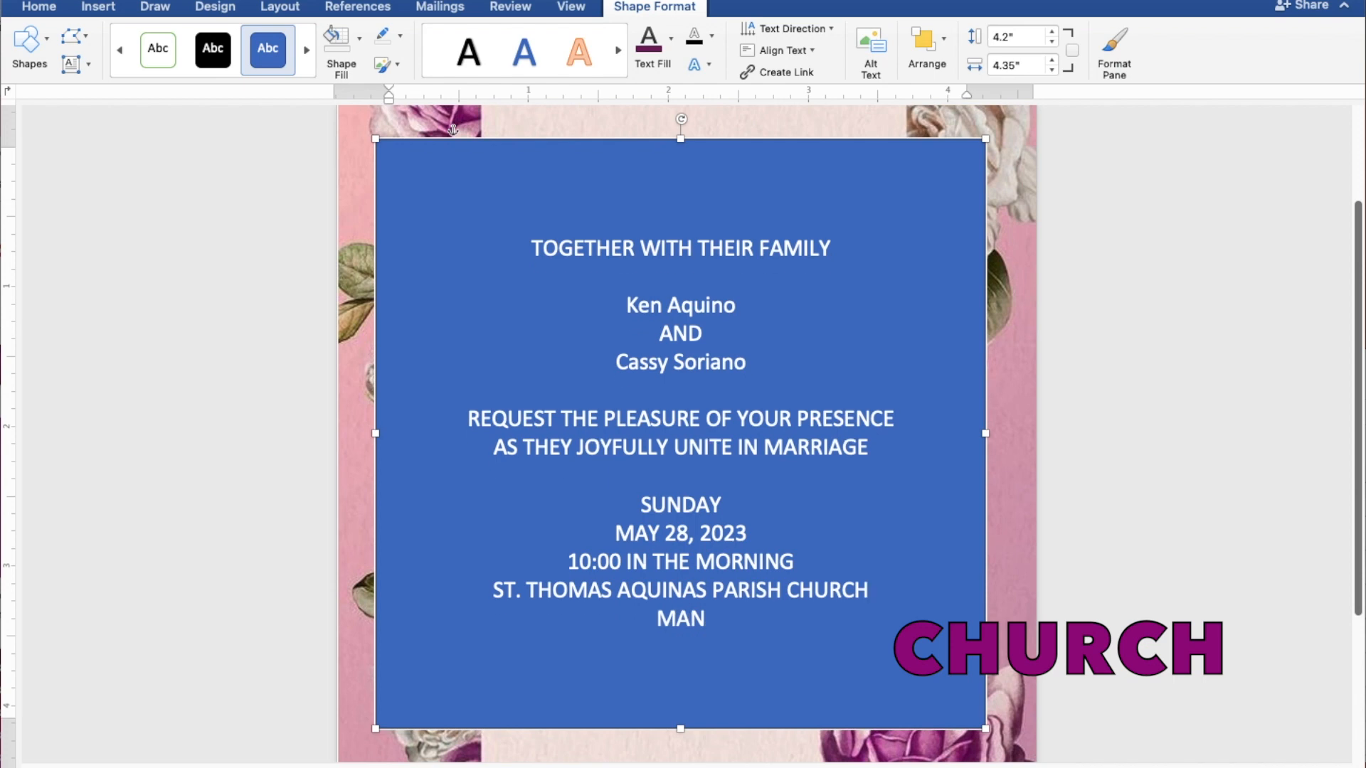
text(GAL)
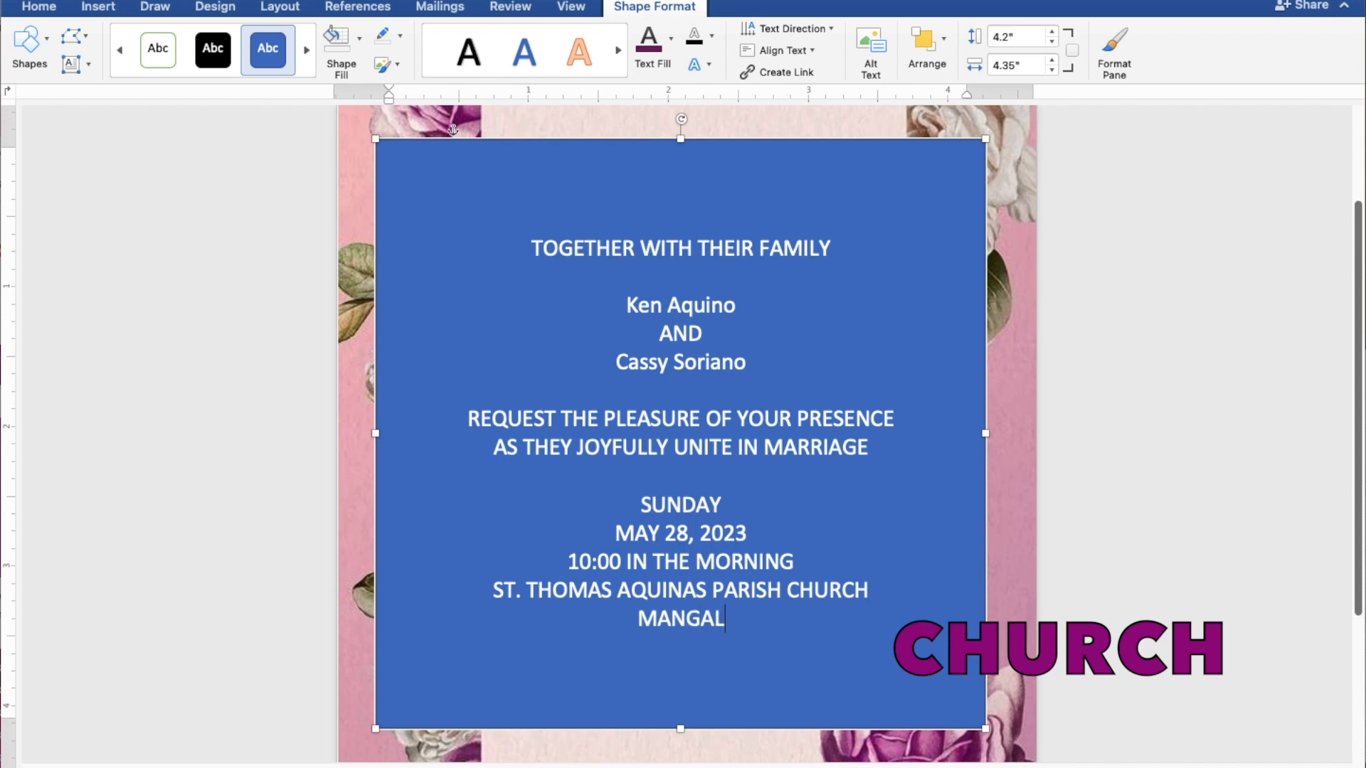
text(DAN, )
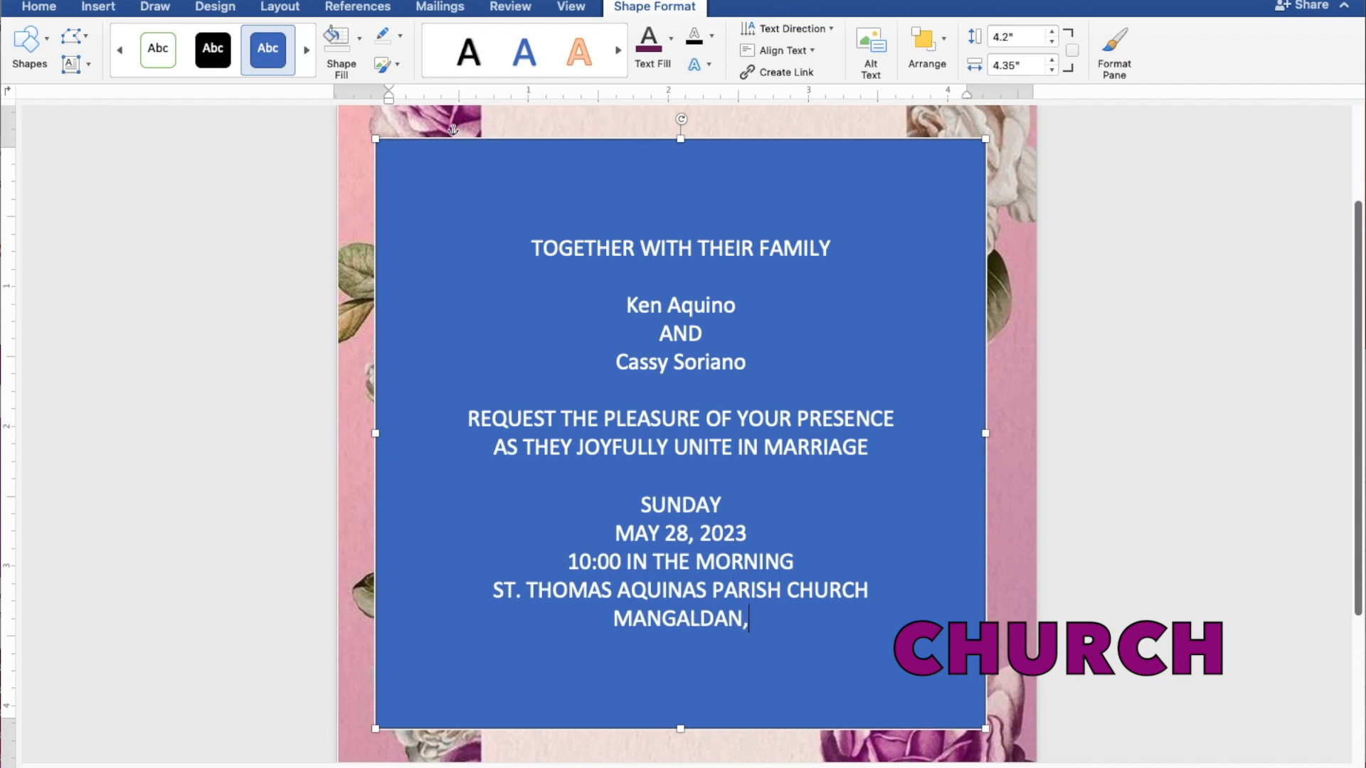
text(PAN)
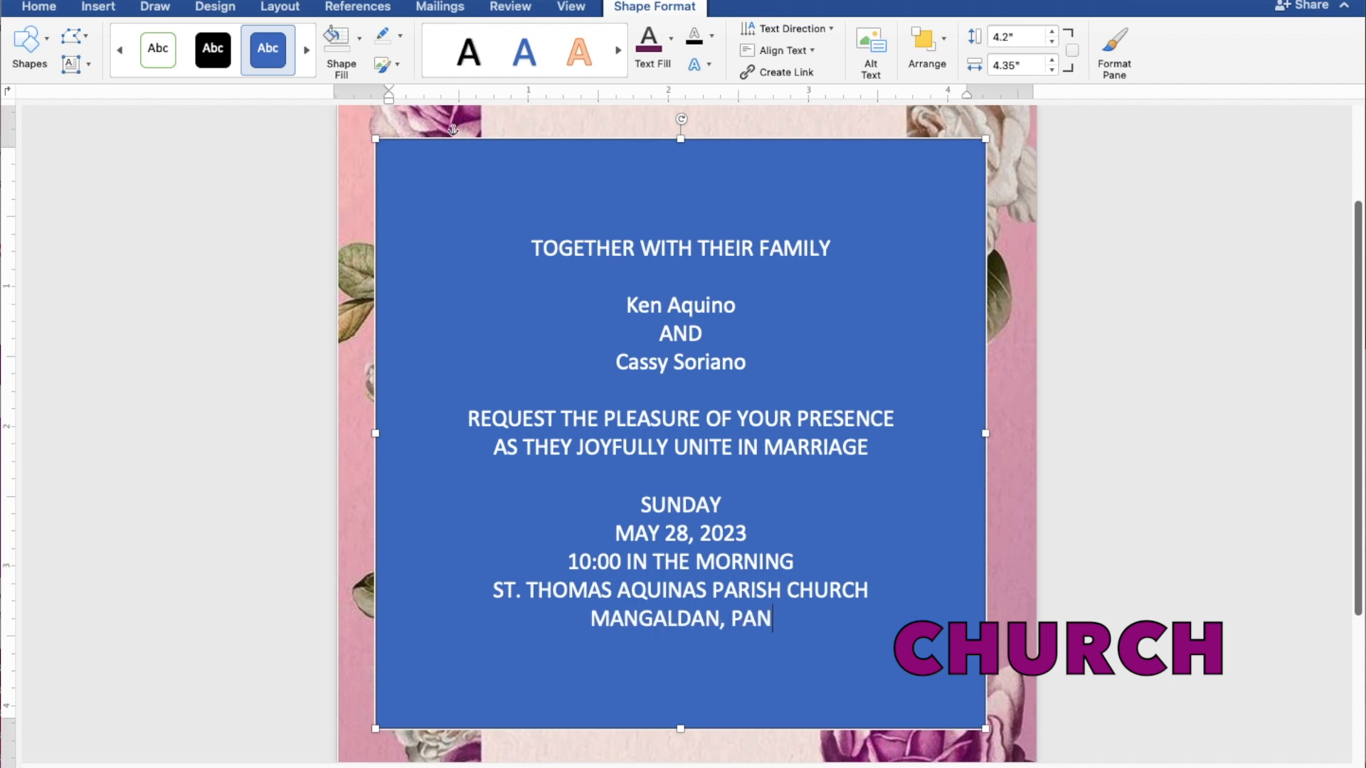
text(GASINAN)
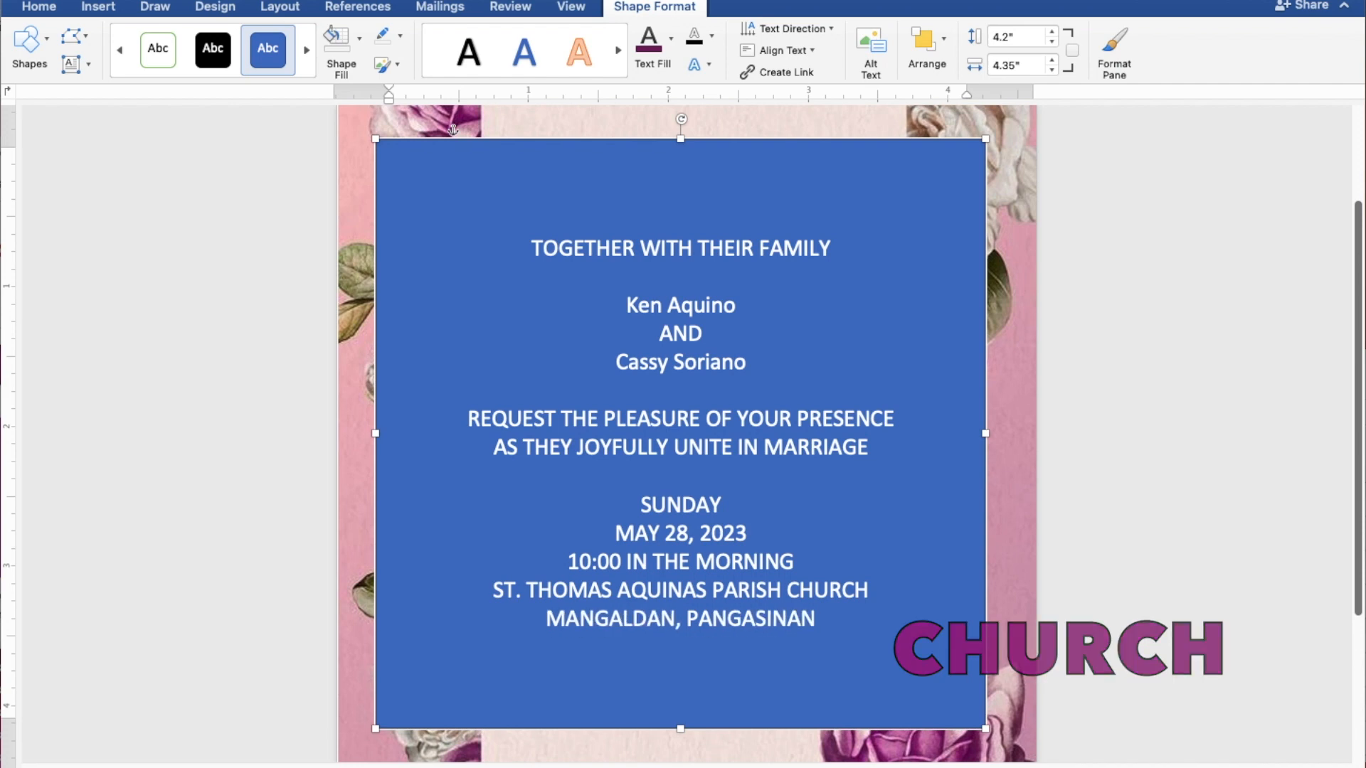
key(Return)
key(Return)
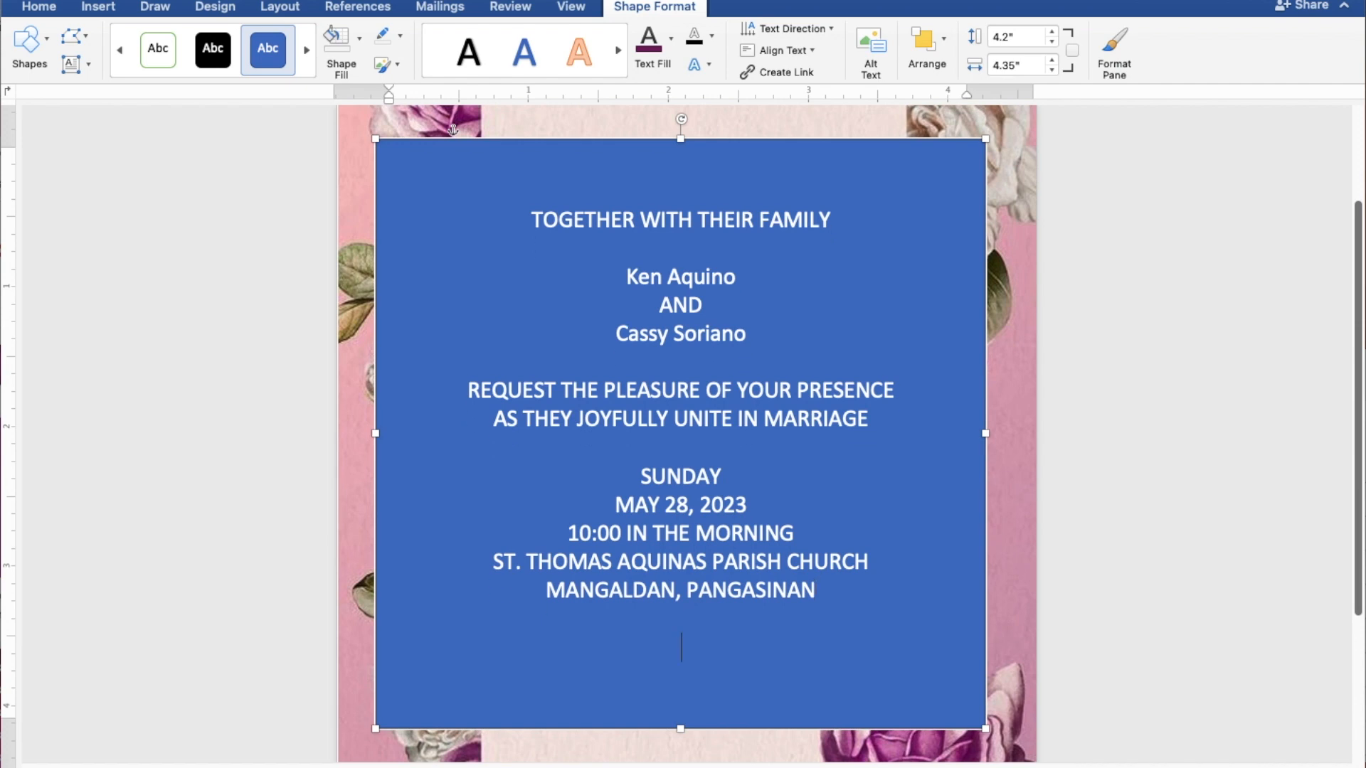
text(Reception t)
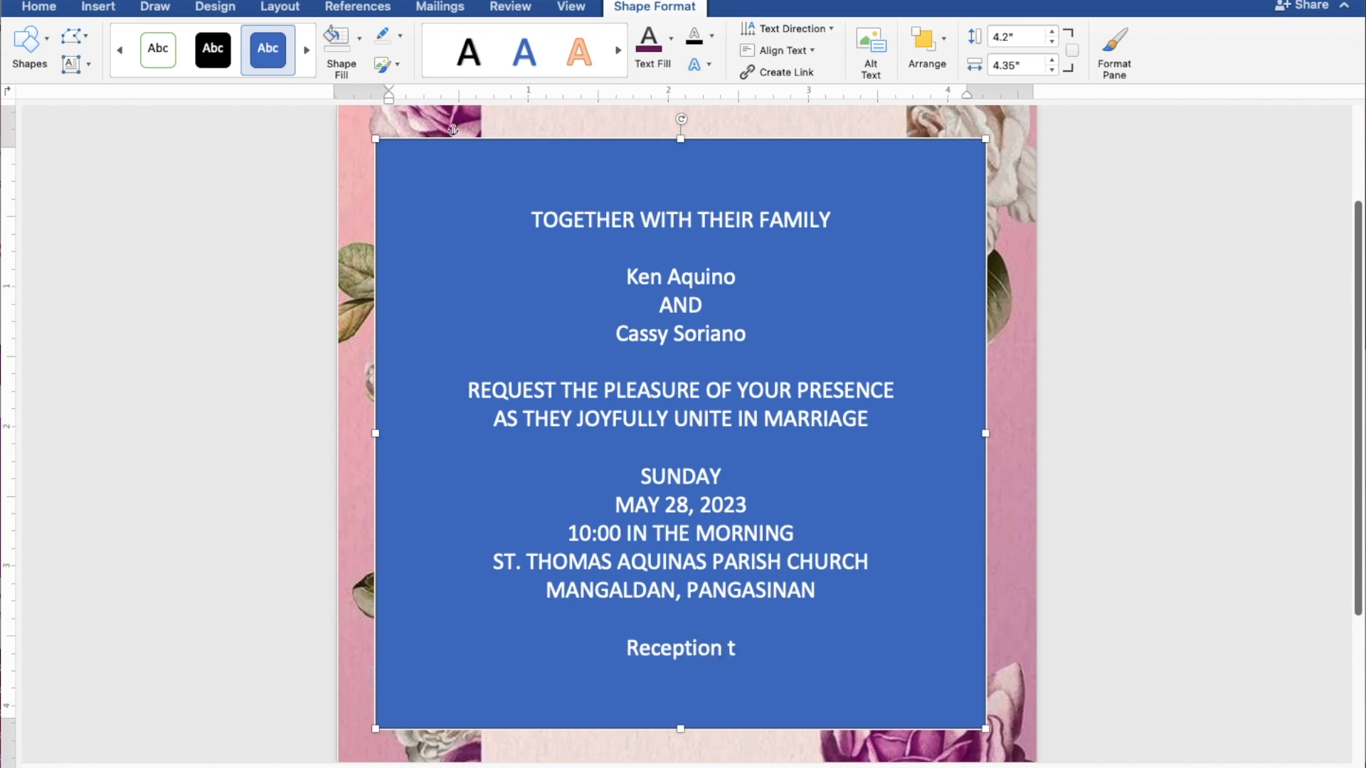
text(o fo)
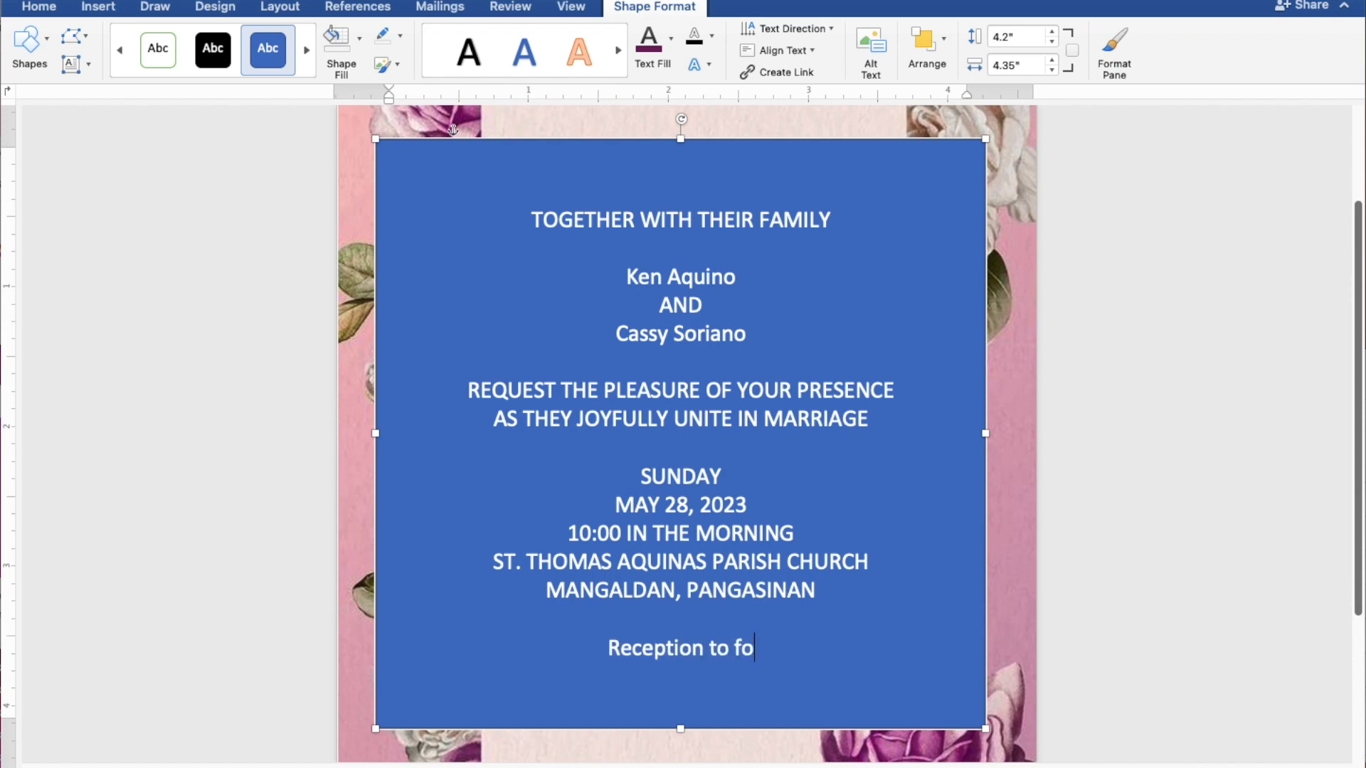
text(llow)
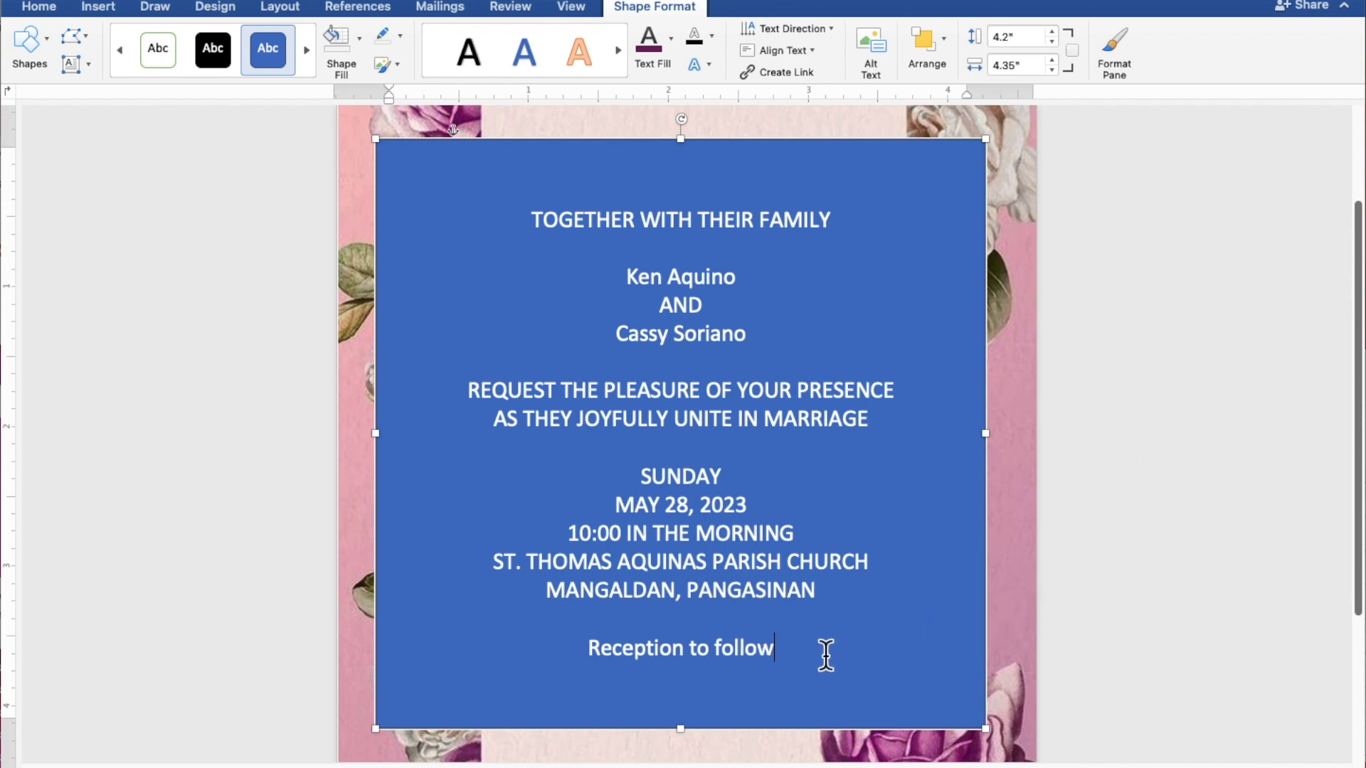
- Remove the box's fill and outline and make all the invitation text black
drag(791, 648, 531, 222)
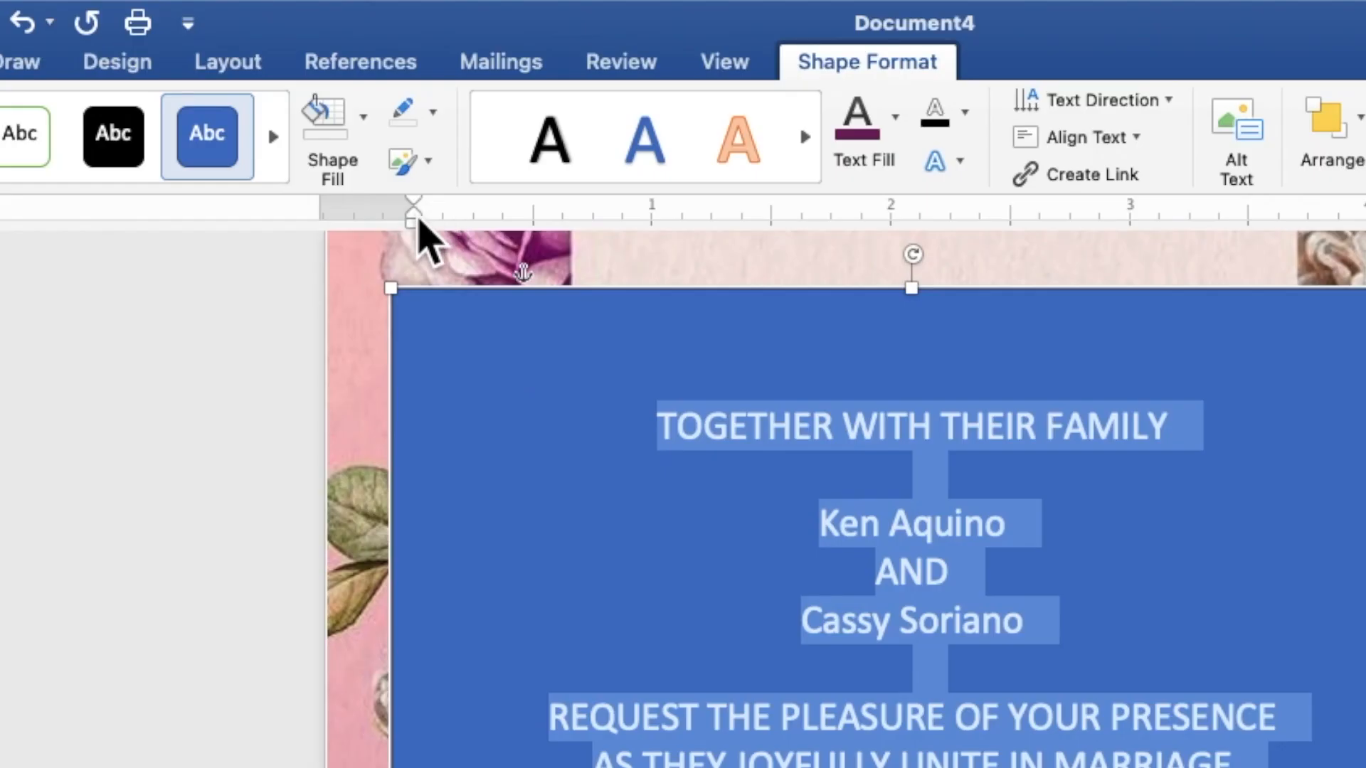
click(364, 121)
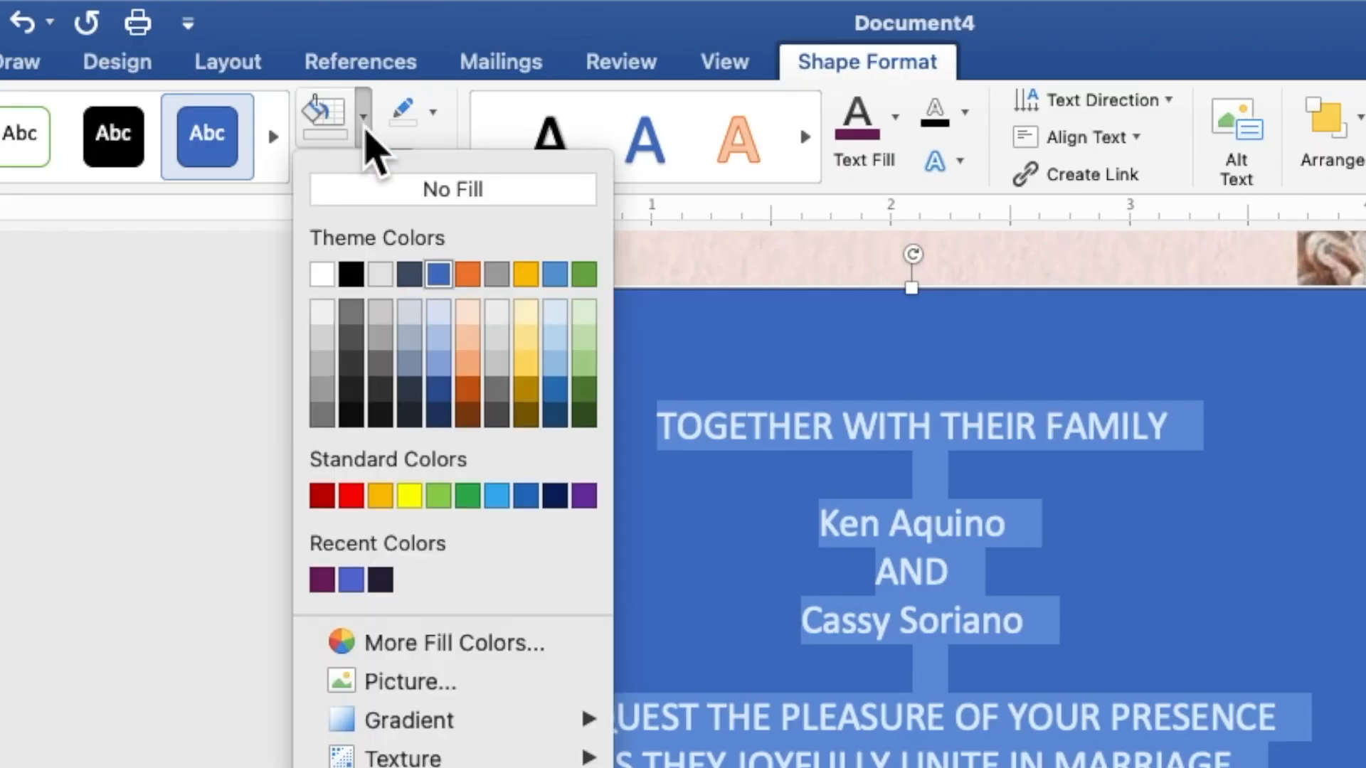
click(381, 191)
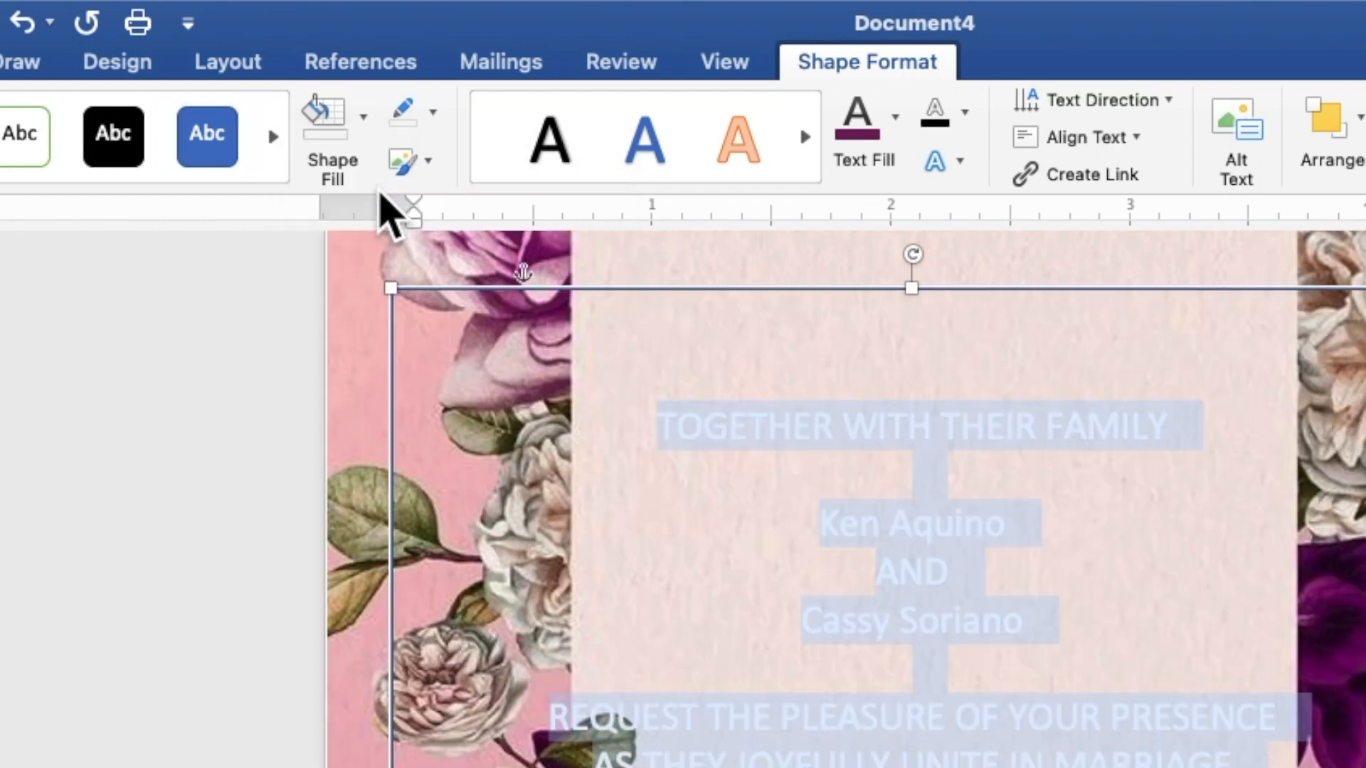
click(433, 114)
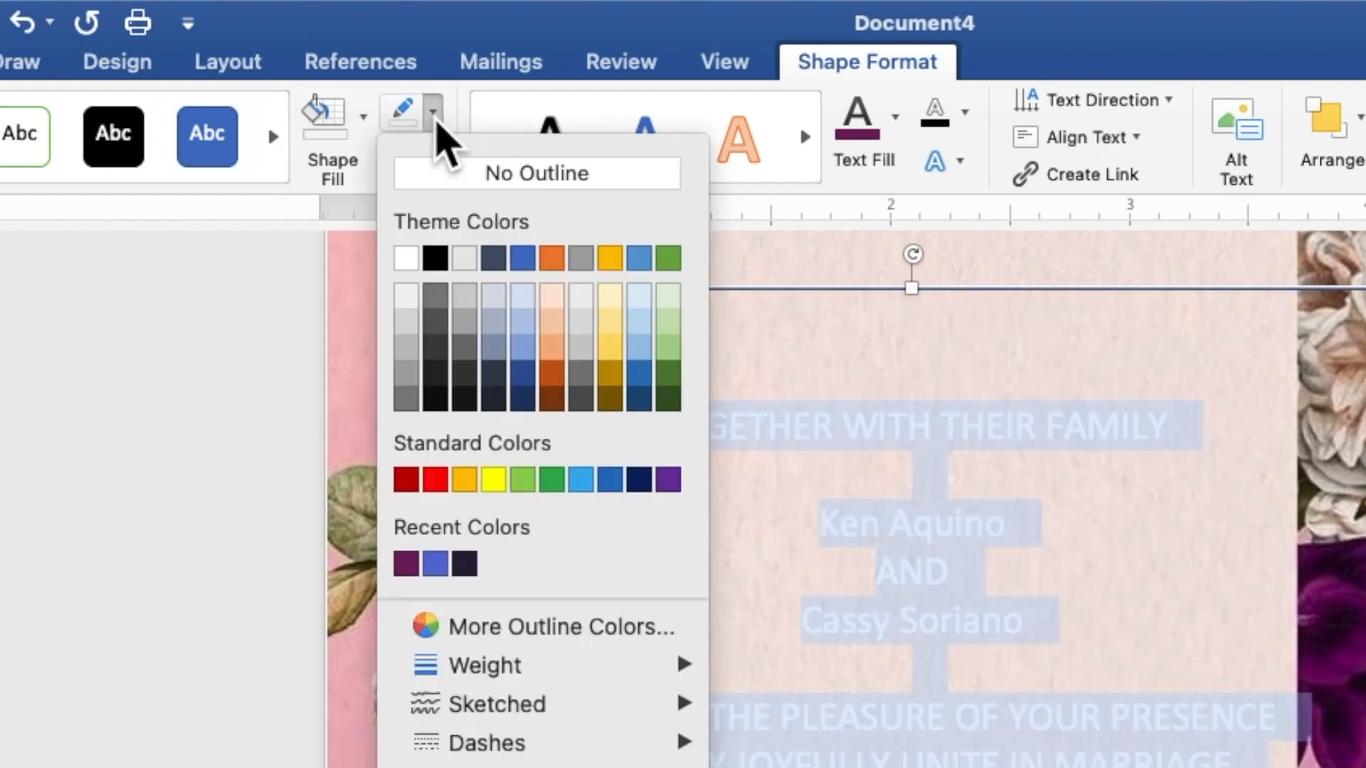
click(448, 177)
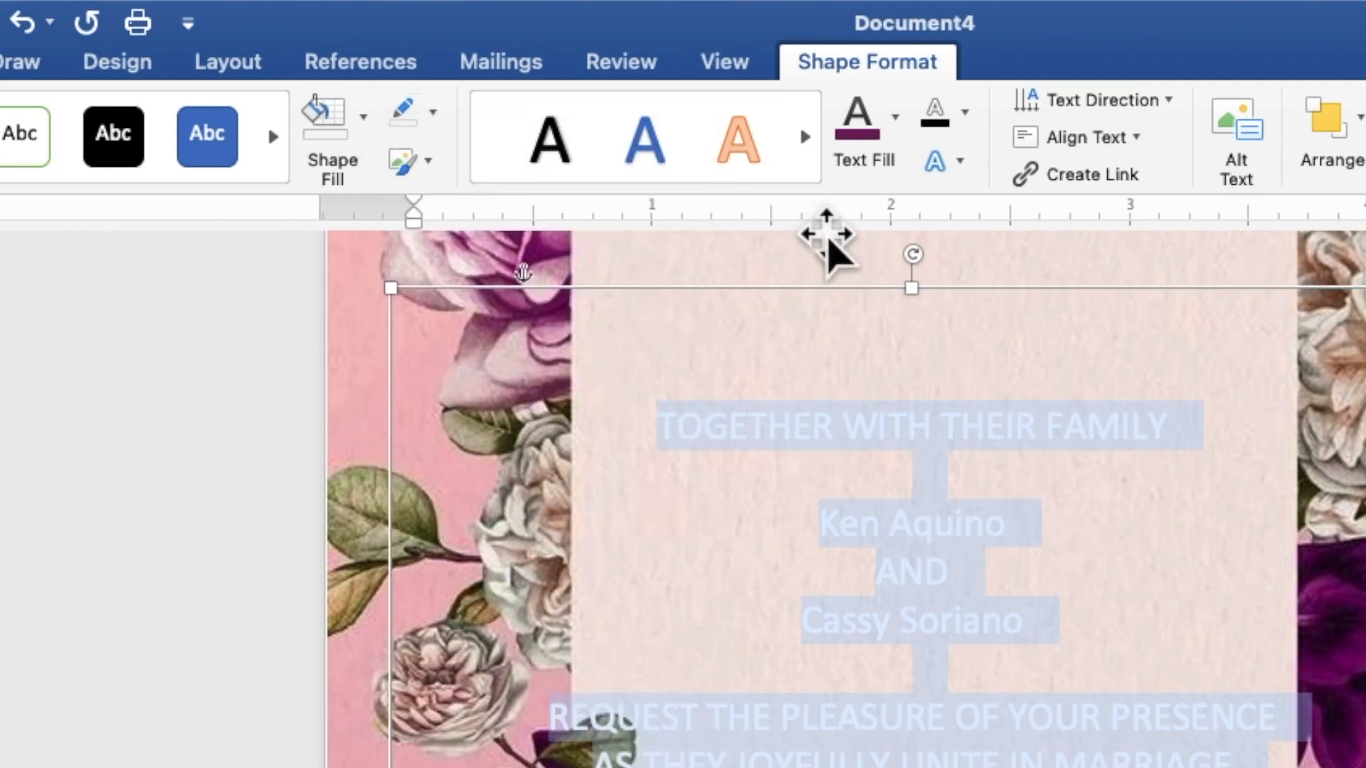
click(897, 141)
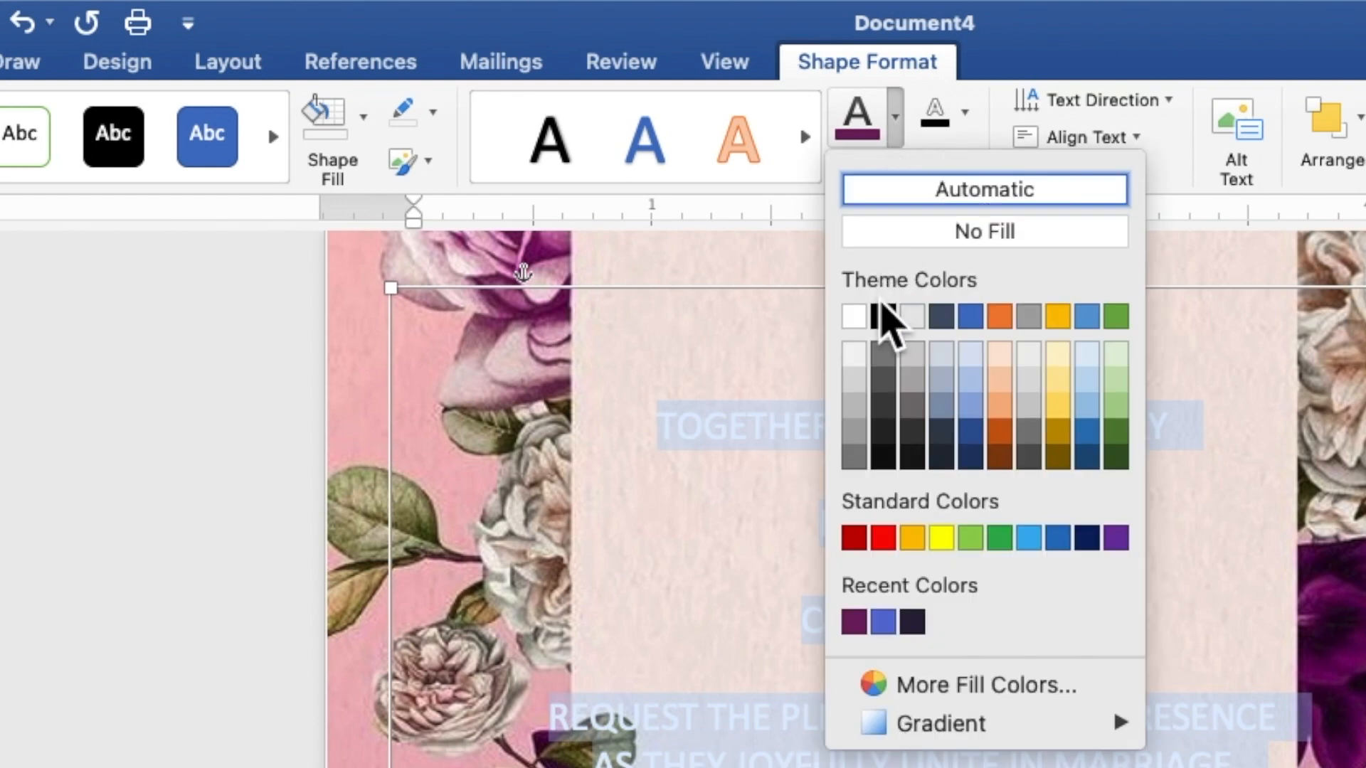
click(882, 316)
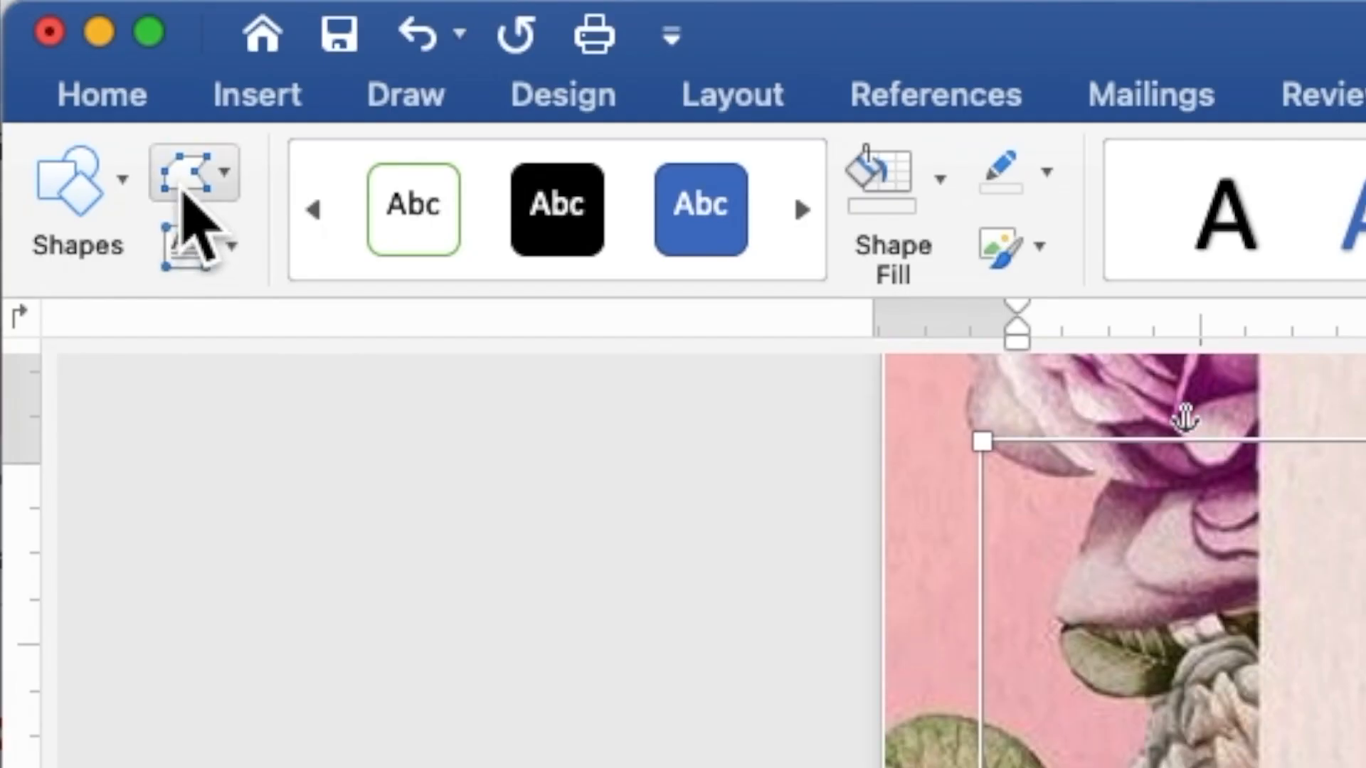
- Change the invitation wording from 12 pt to Times New Roman 9 pt
click(47, 12)
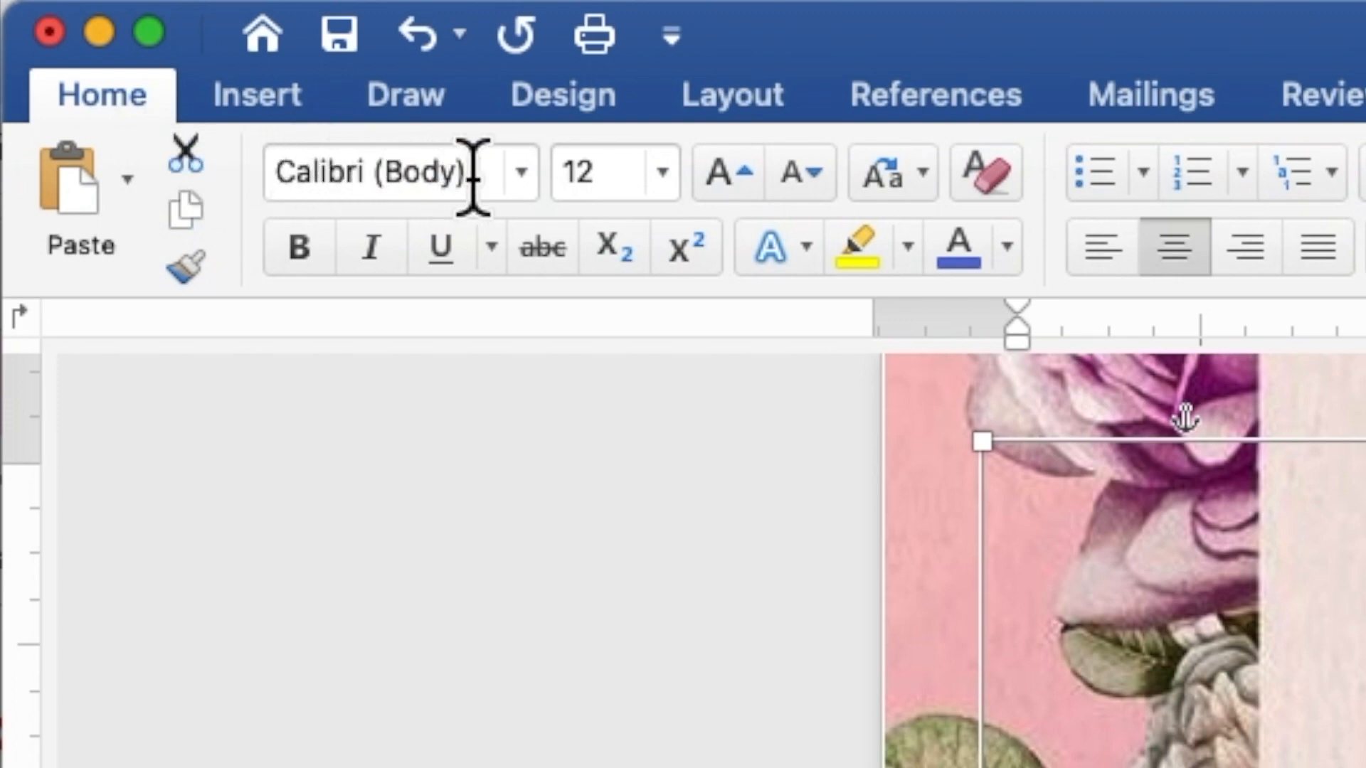
click(521, 172)
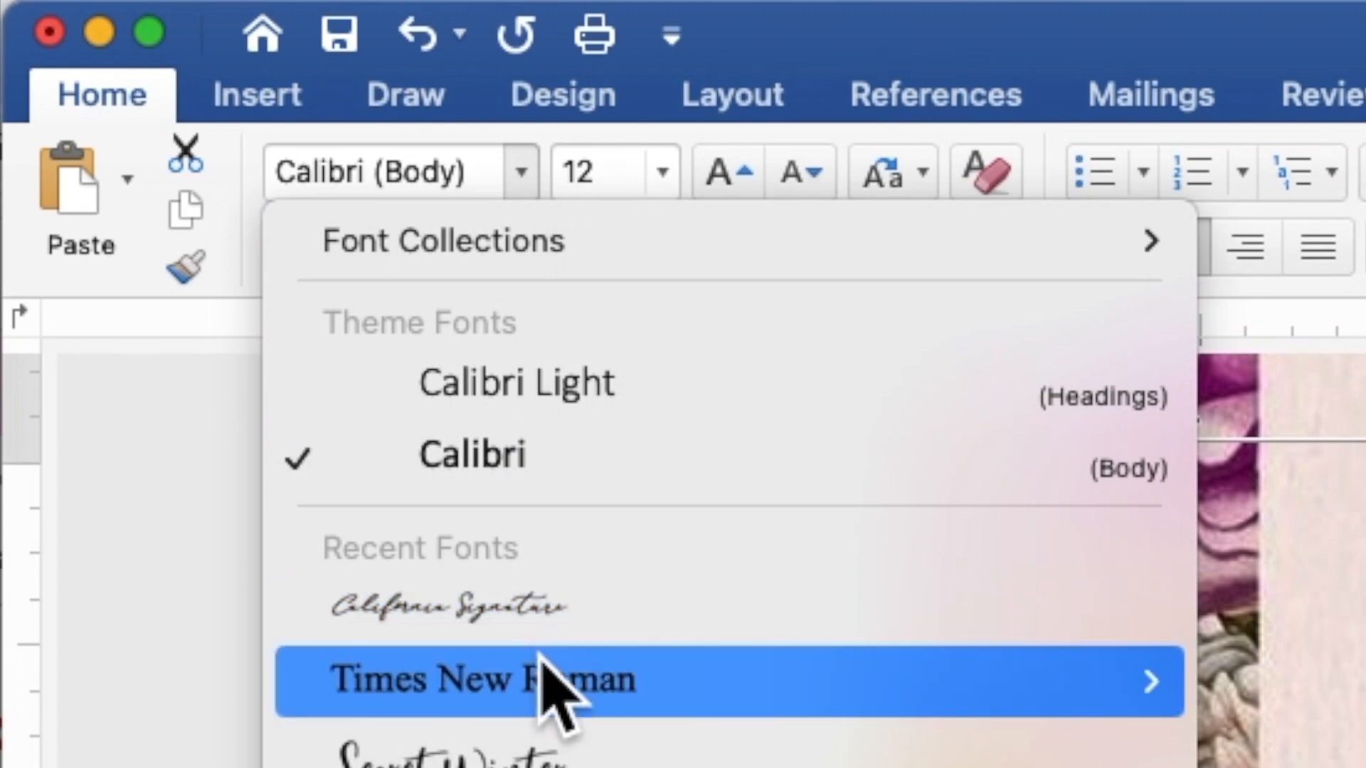
click(543, 684)
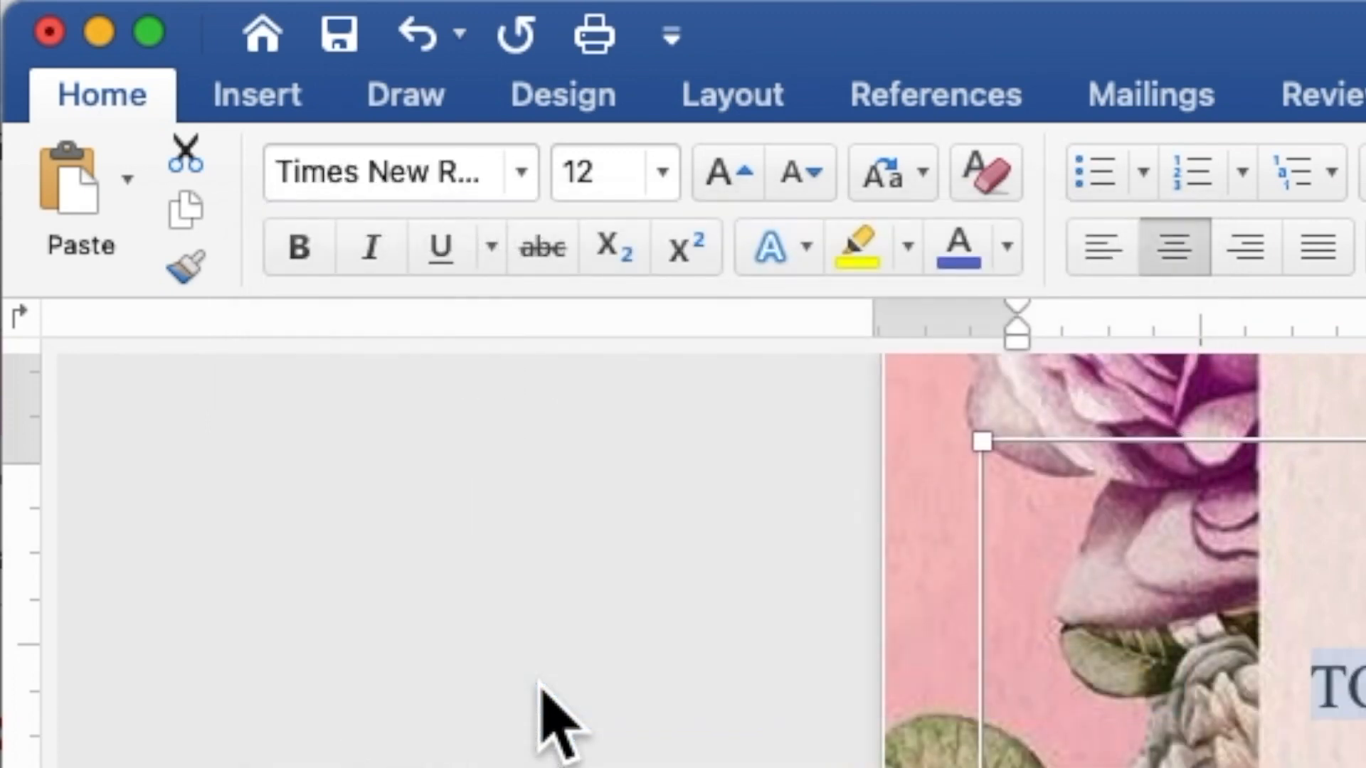
click(616, 170)
drag(586, 173, 560, 171)
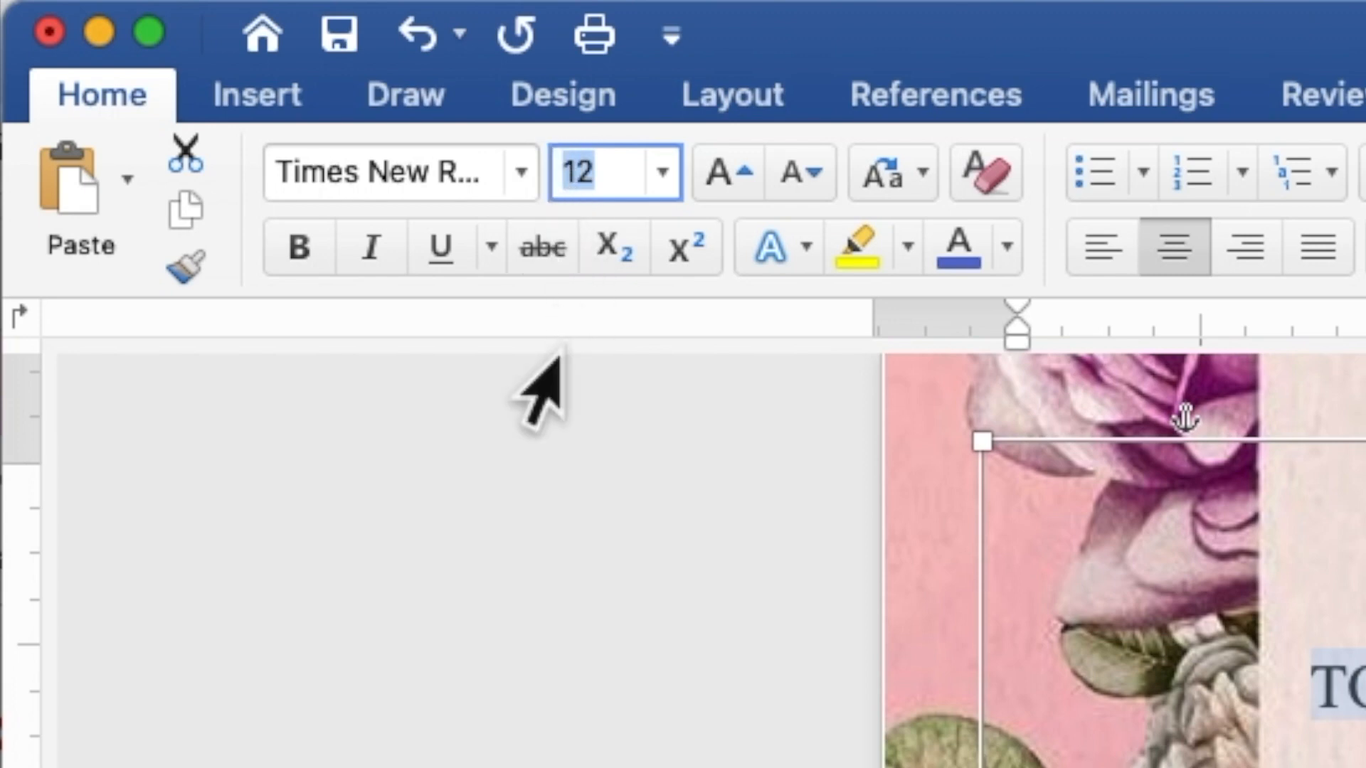
text(9)
key(Return)
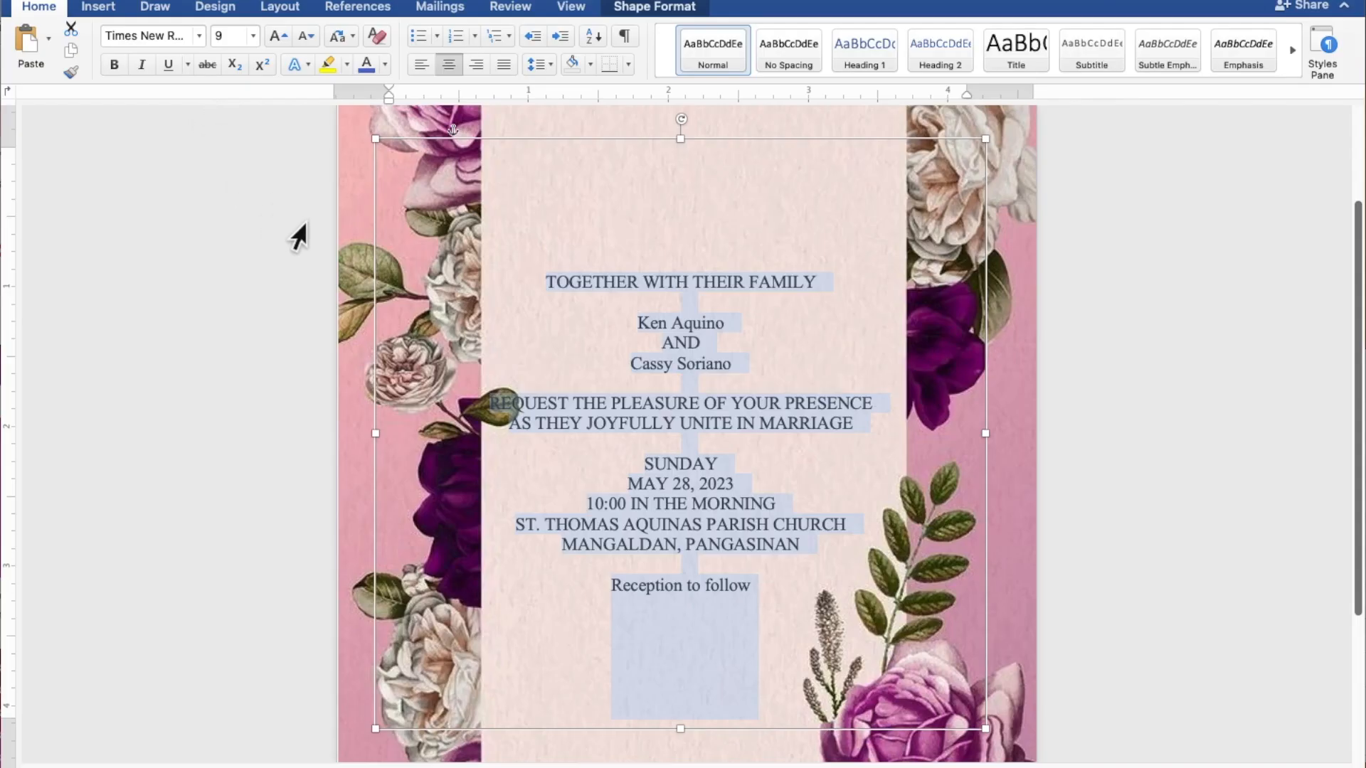
- Set both names and the 'Reception to follow' line in California Signature at 20 pt
click(722, 322)
drag(726, 321, 647, 323)
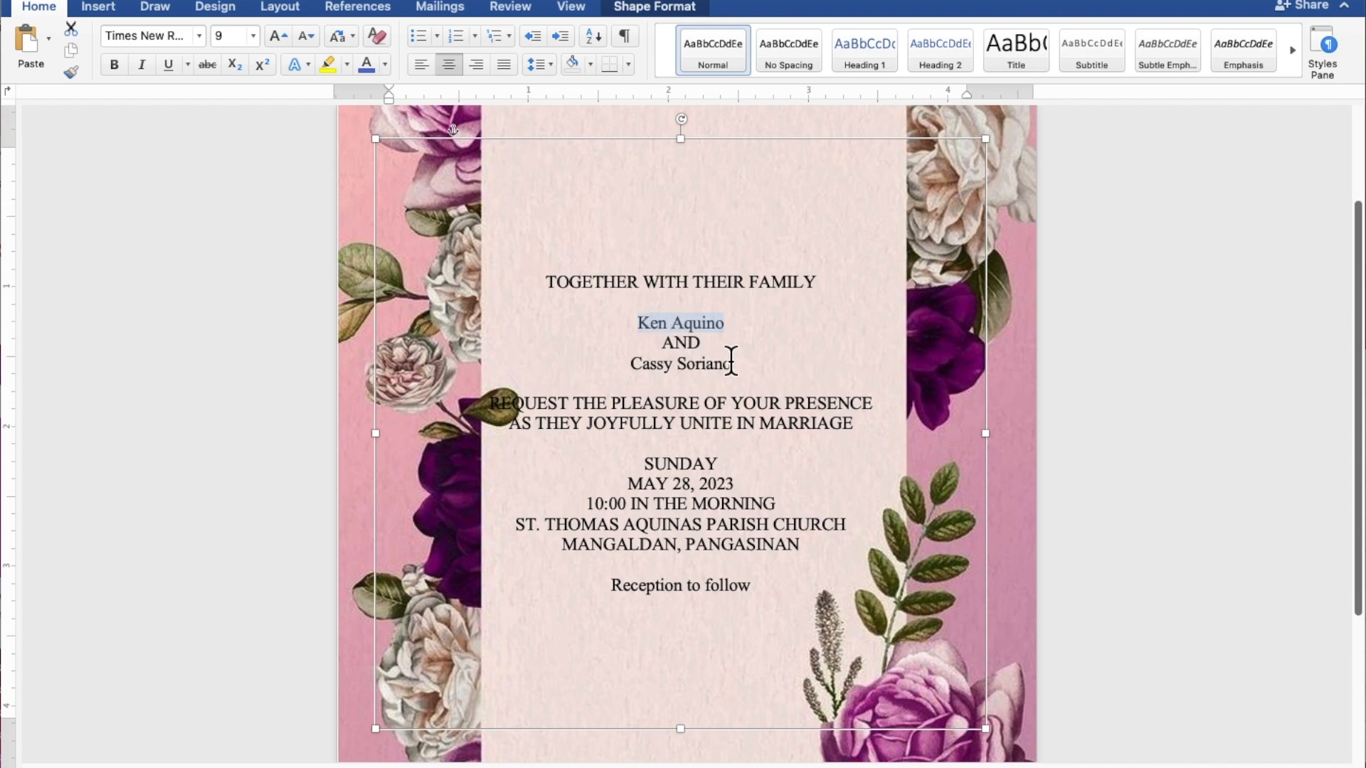
drag(733, 363, 648, 365)
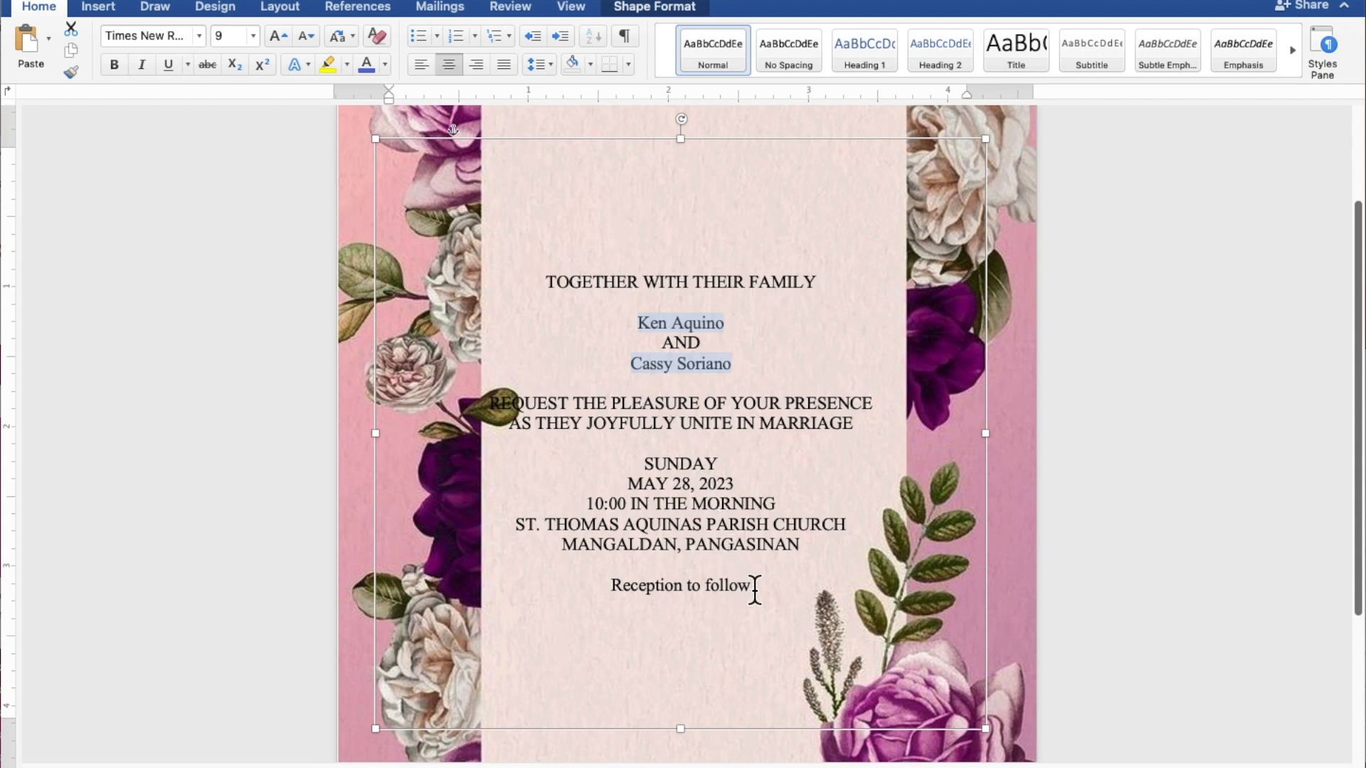
drag(755, 590, 656, 590)
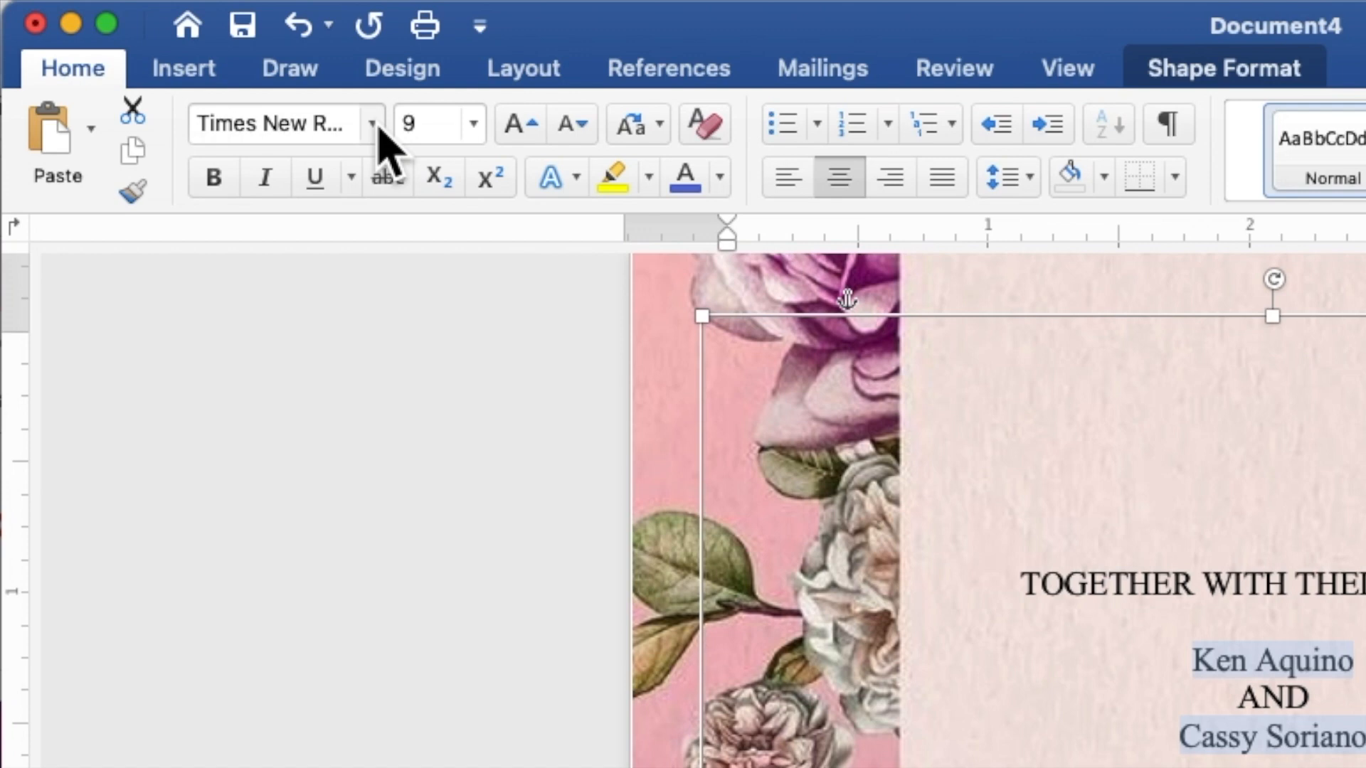
click(373, 125)
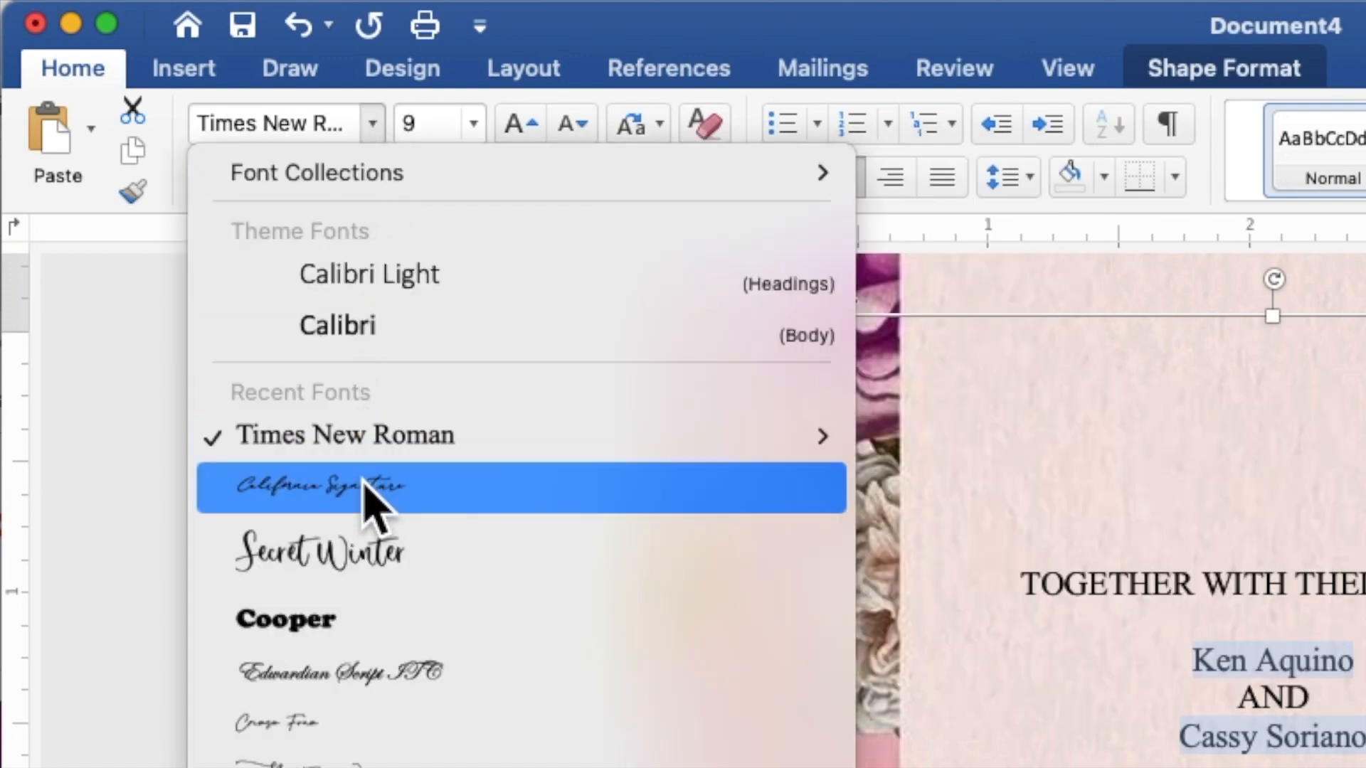
click(372, 491)
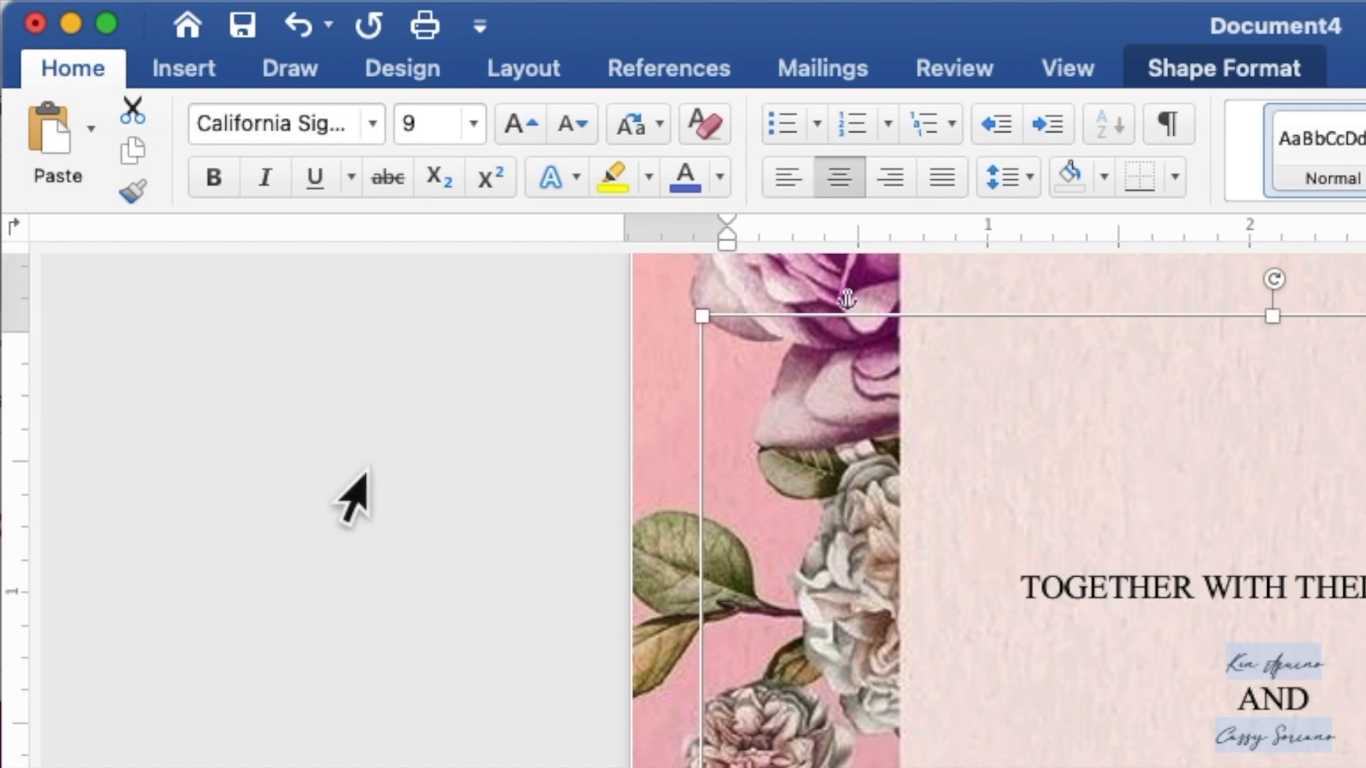
click(430, 122)
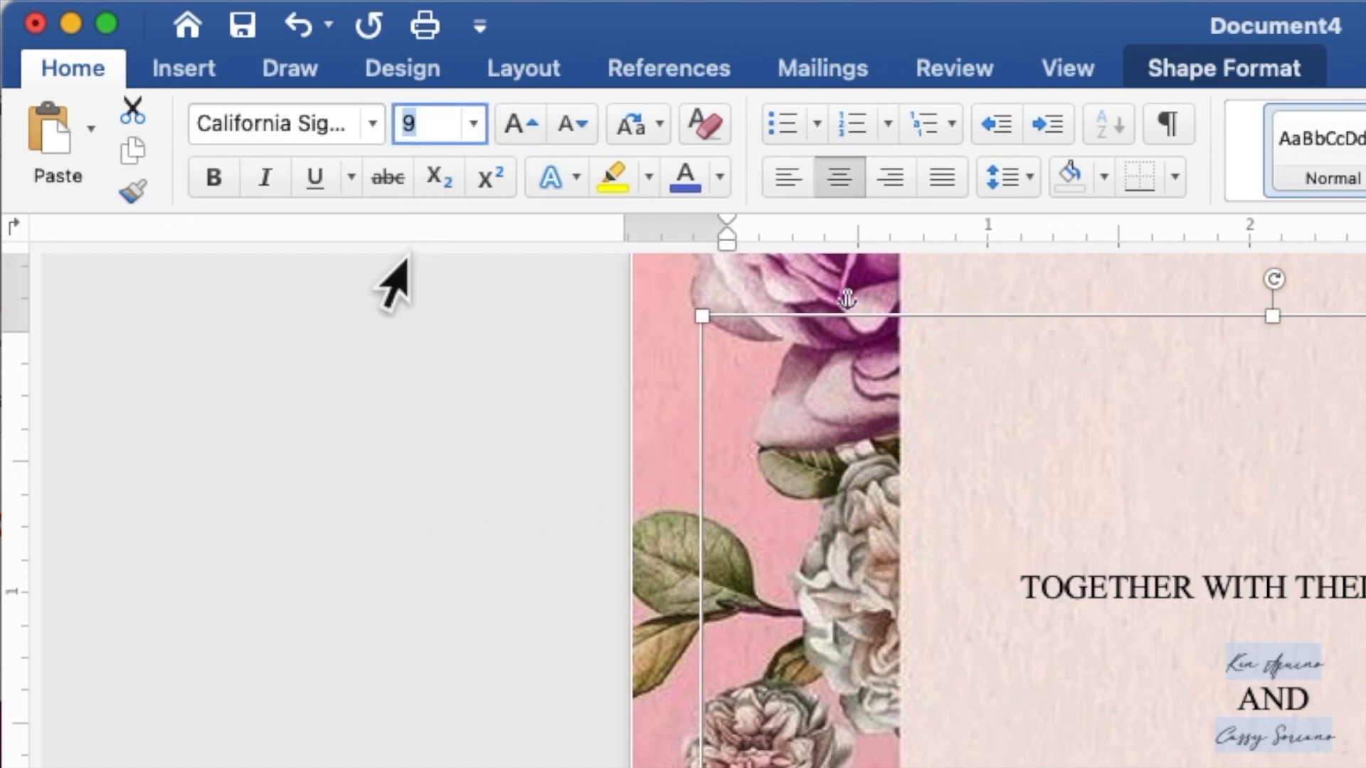
text(20)
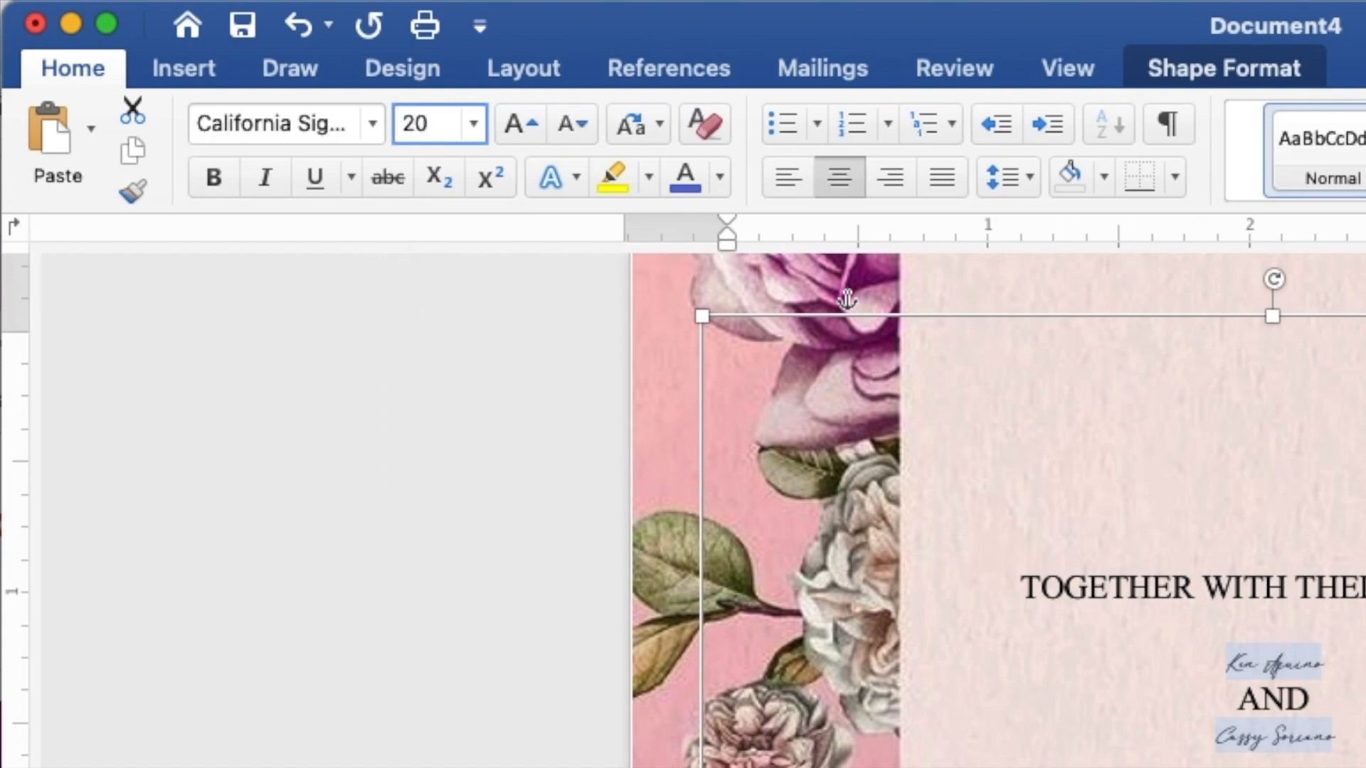
key(Return)
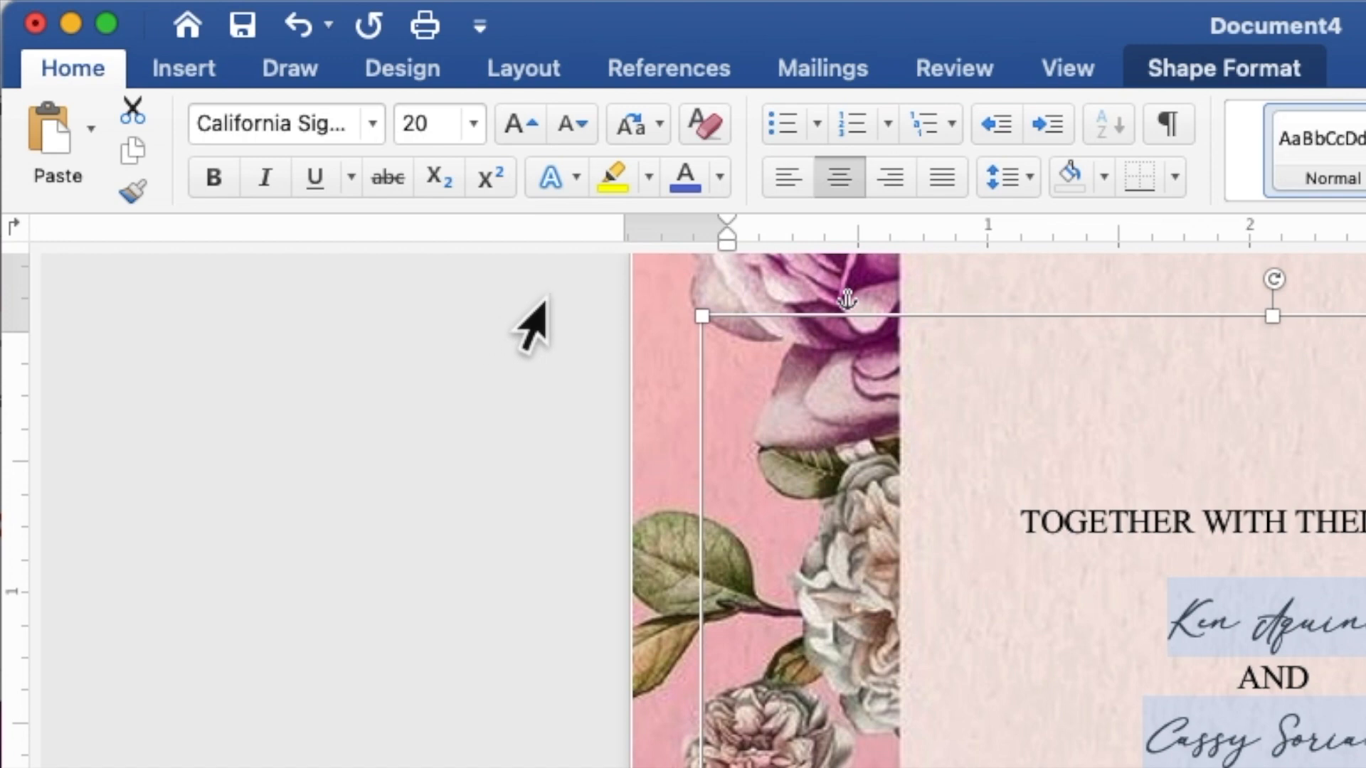
- Colour the names and reception line purple, then enlarge just the two names to 40 pt
click(720, 178)
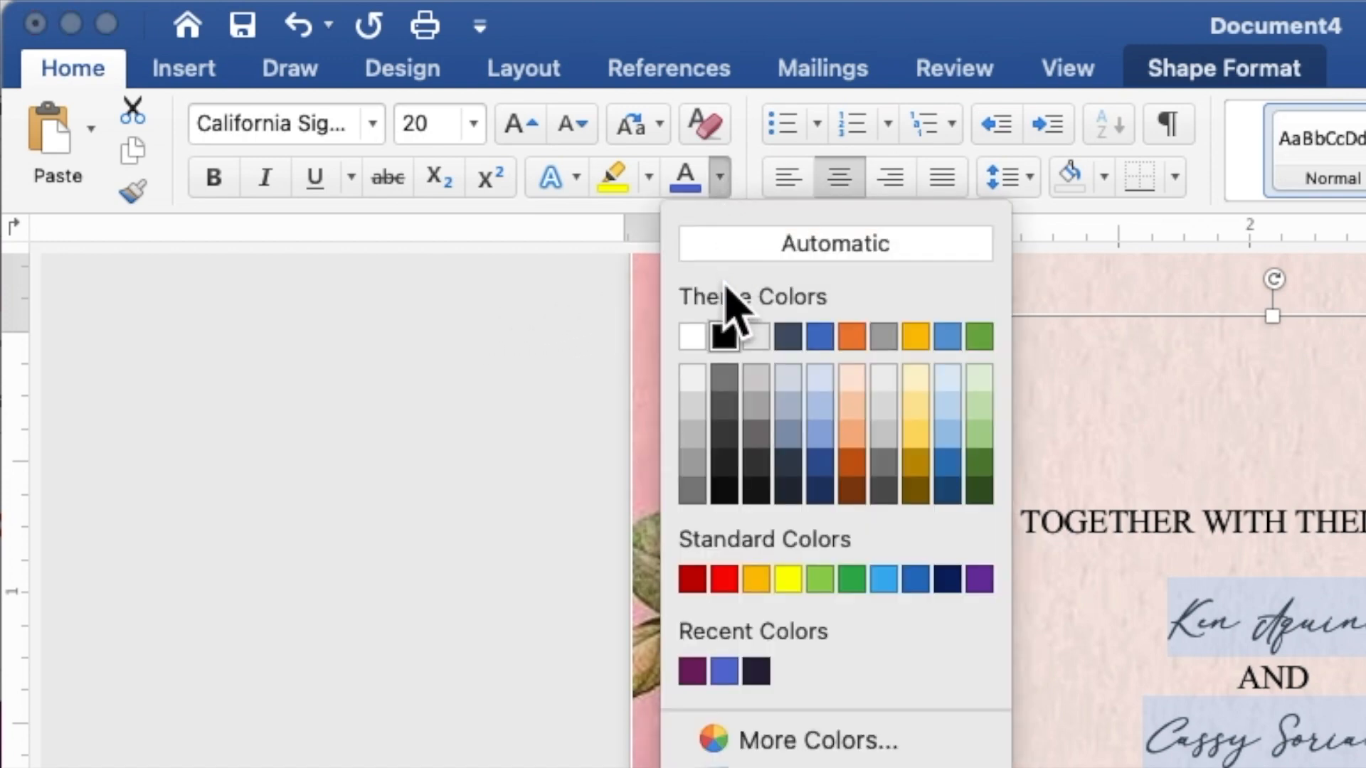
click(691, 671)
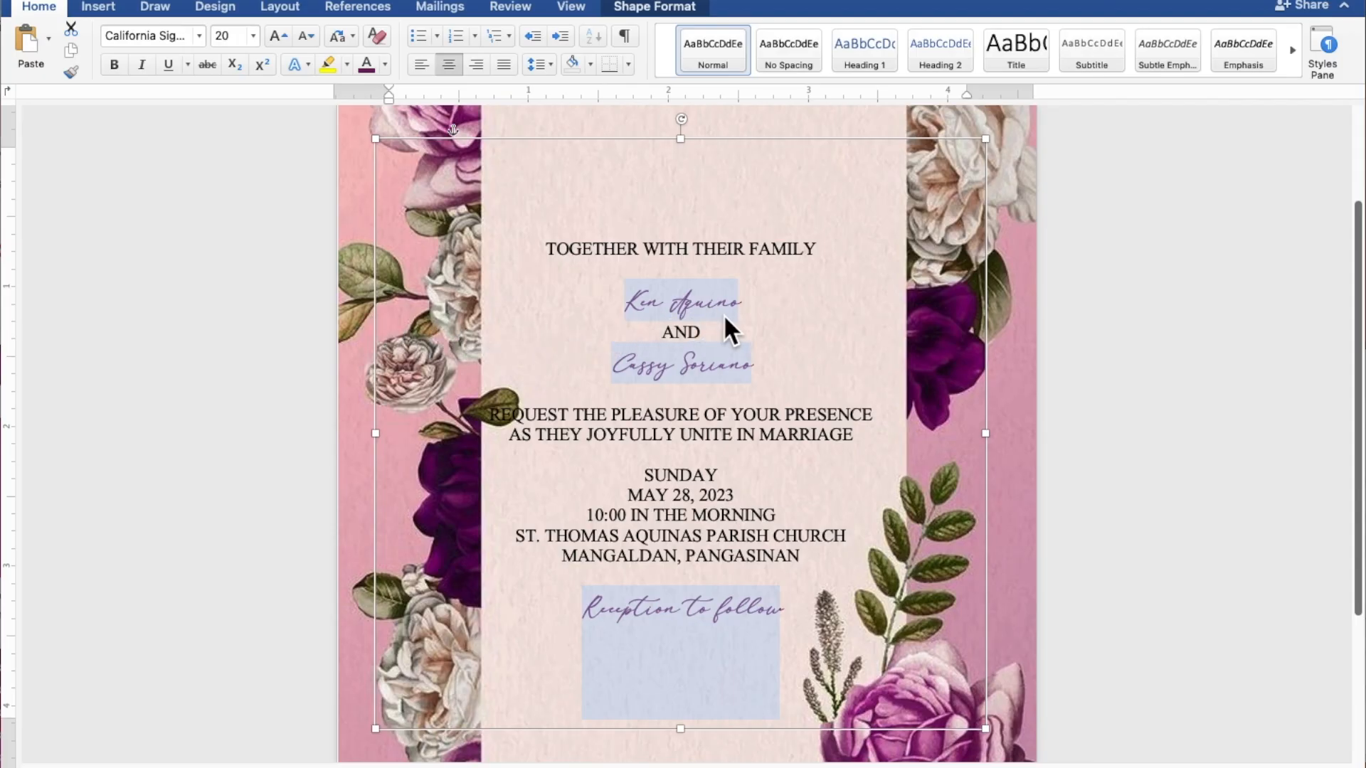
click(756, 304)
drag(754, 303, 636, 300)
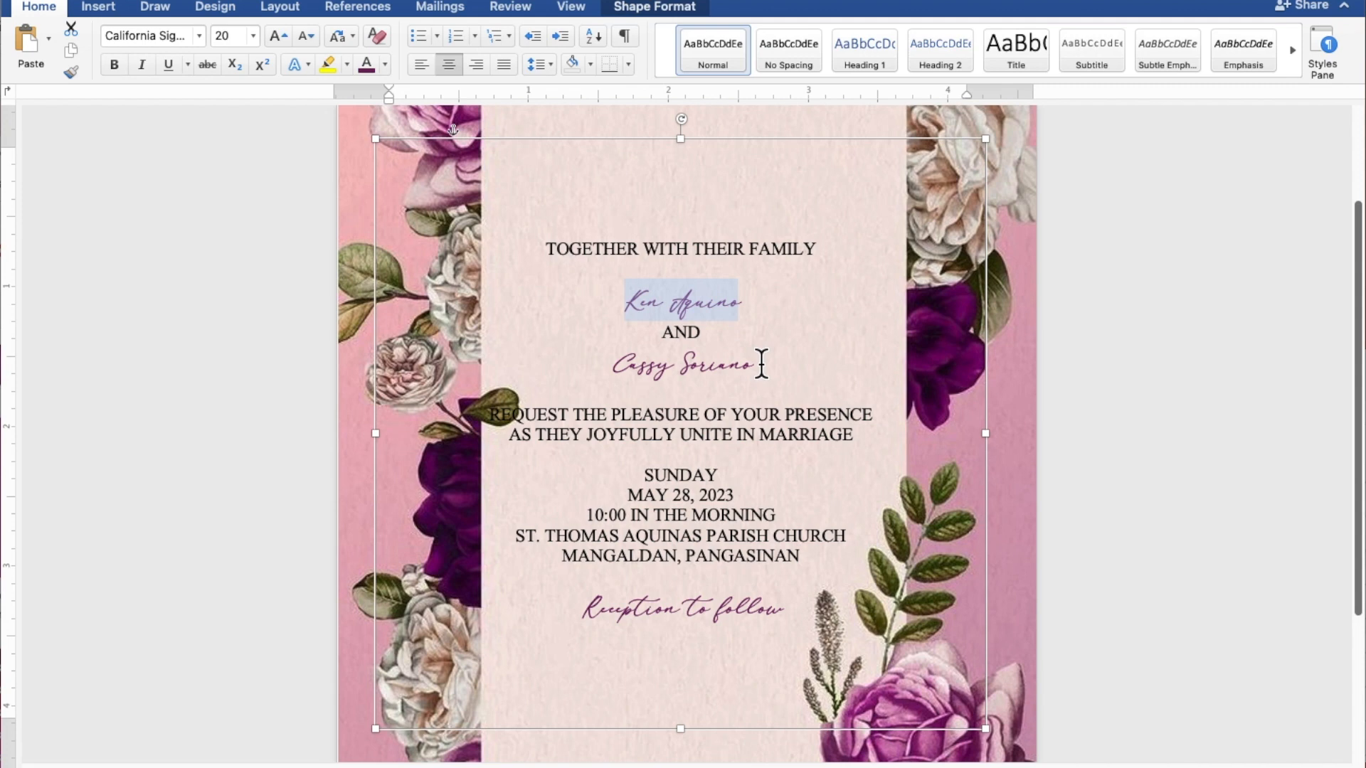
drag(762, 364, 641, 365)
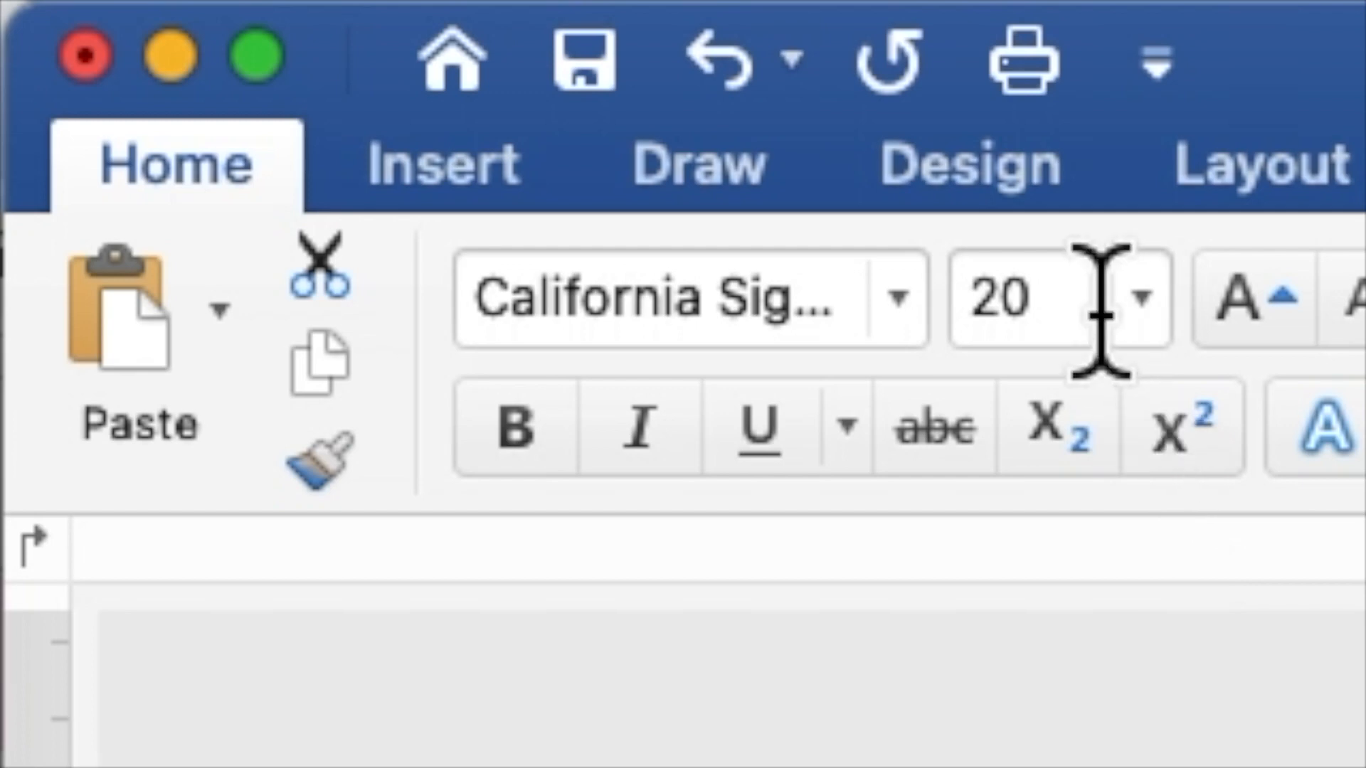
click(241, 36)
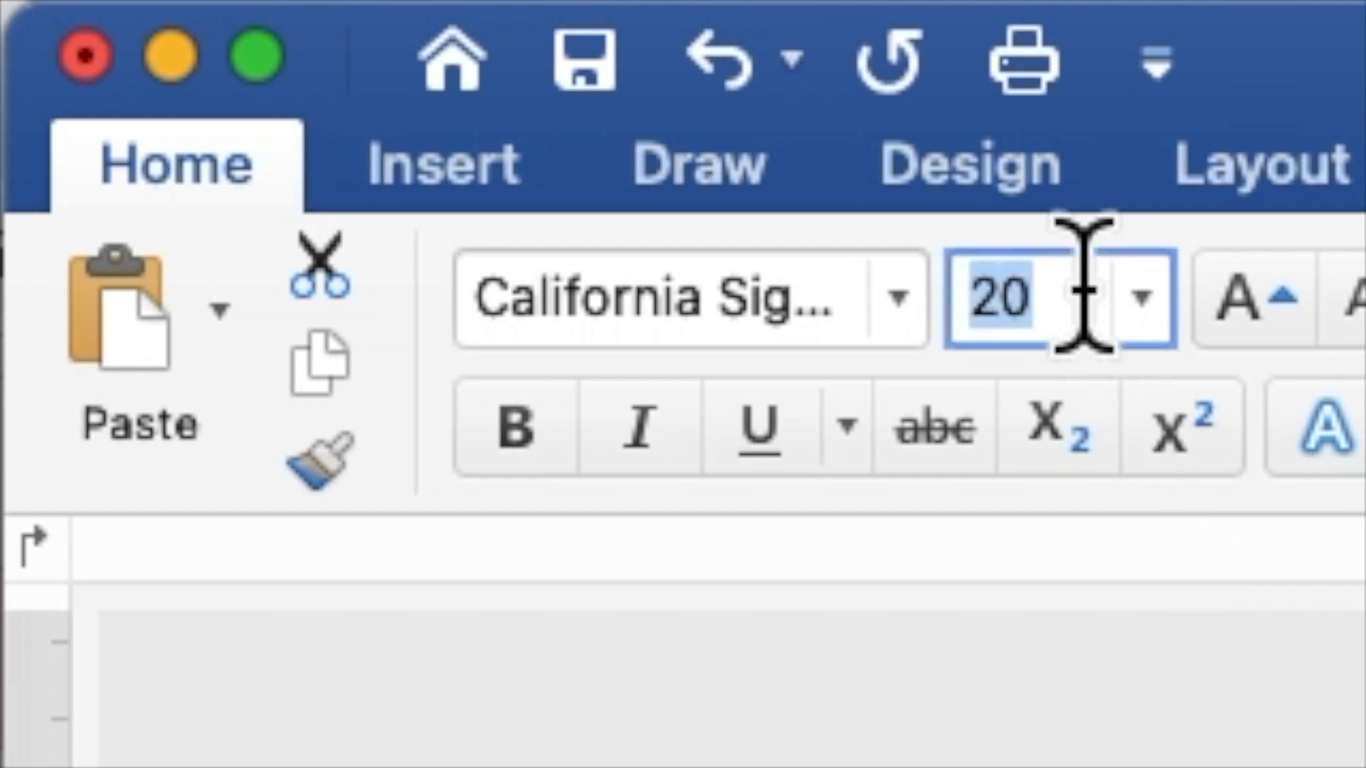
text(4)
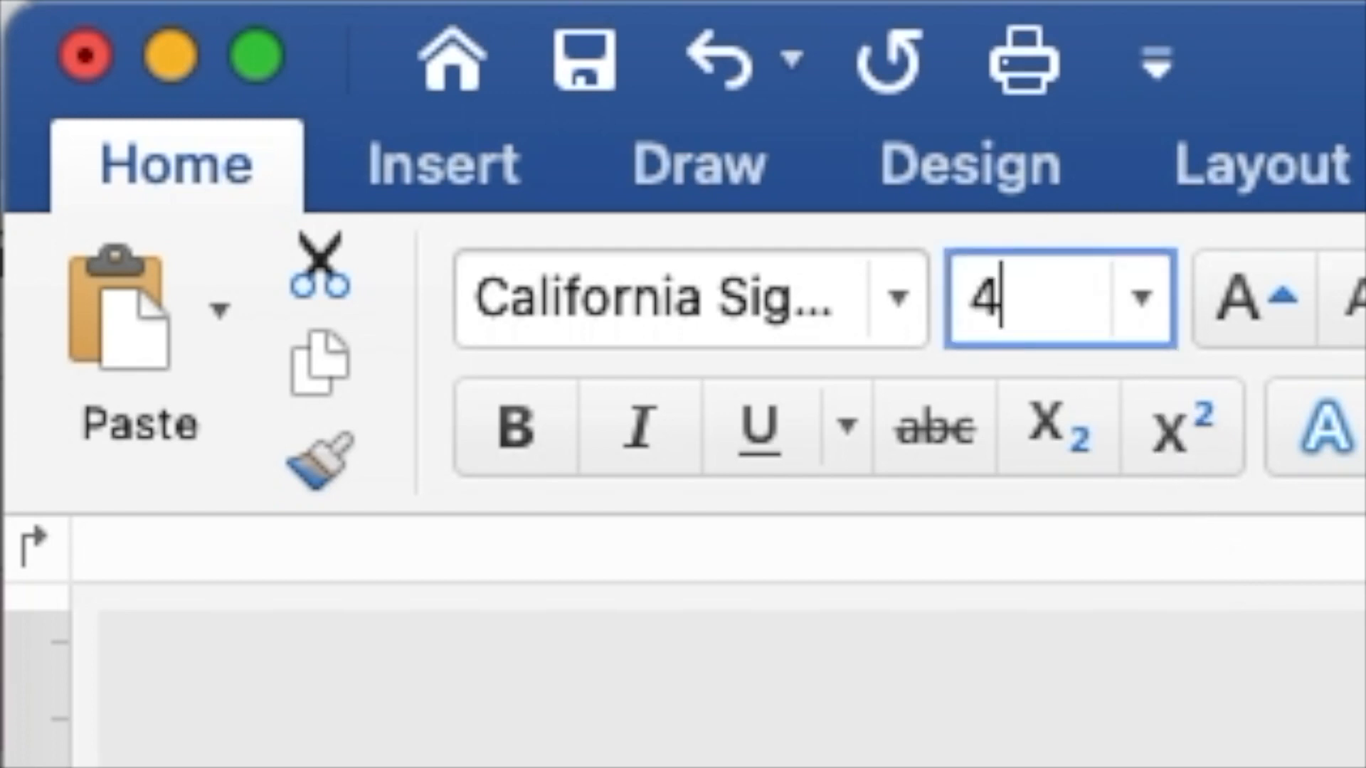
text(0)
key(Return)
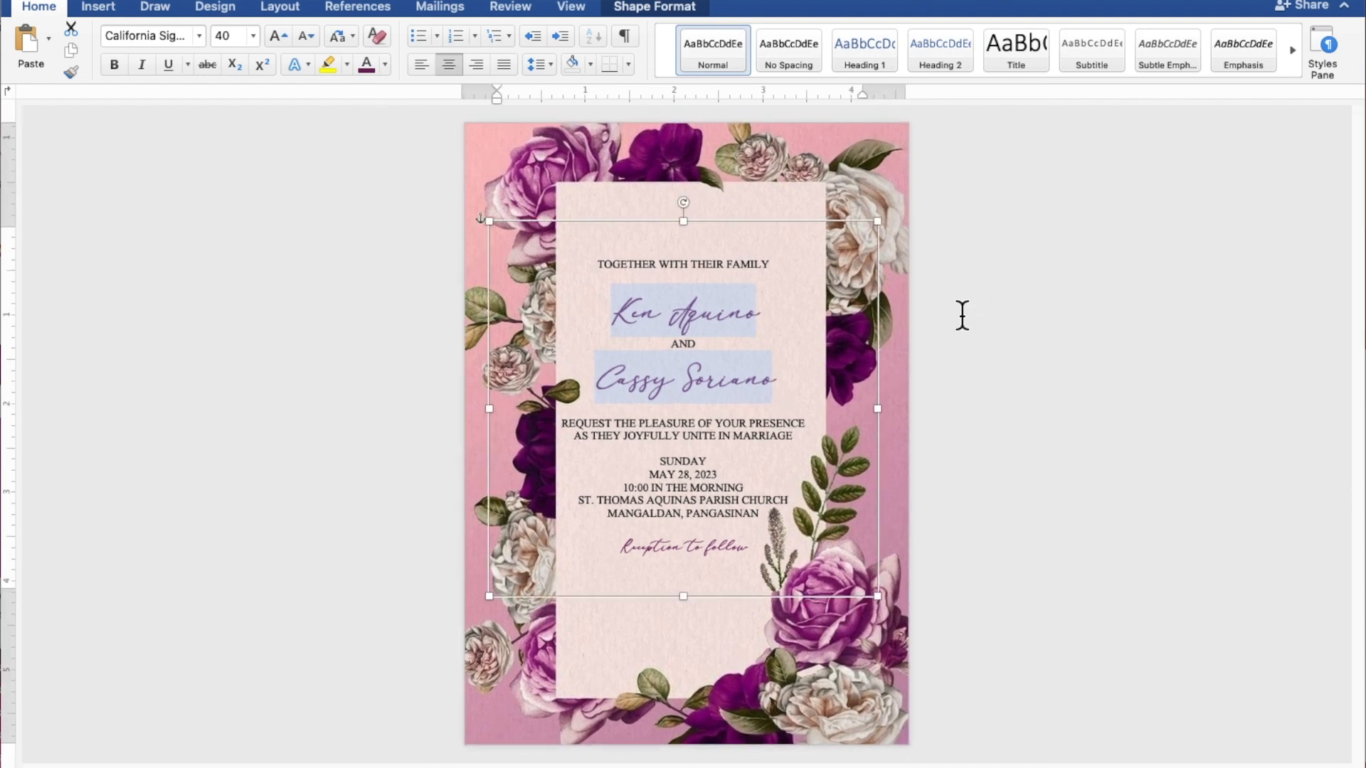
- Narrow the text box to 3.62 inches wide and shift it right and up
click(863, 409)
drag(862, 409, 760, 410)
drag(693, 267, 759, 249)
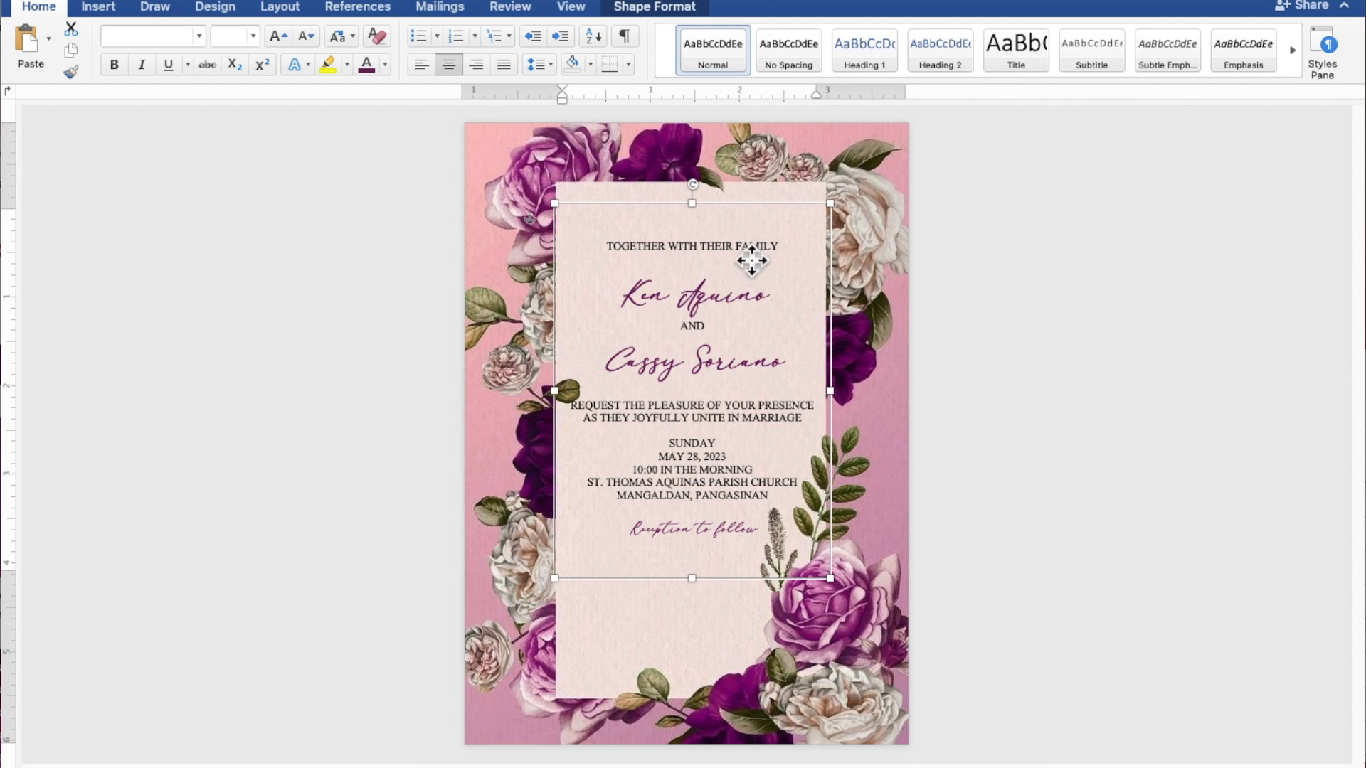
- Add blank lines below the family line, below the bride's name, and before the date details
click(752, 260)
key(Return)
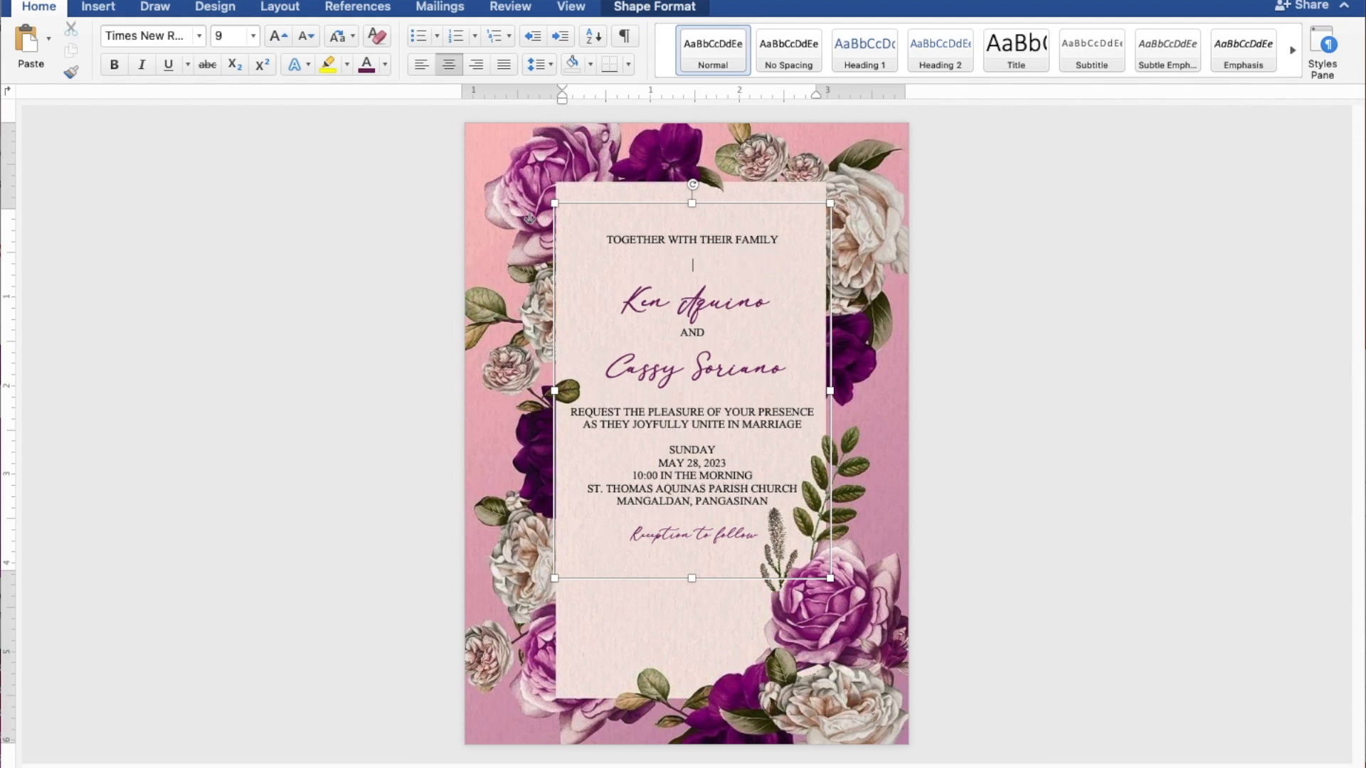
key(Return)
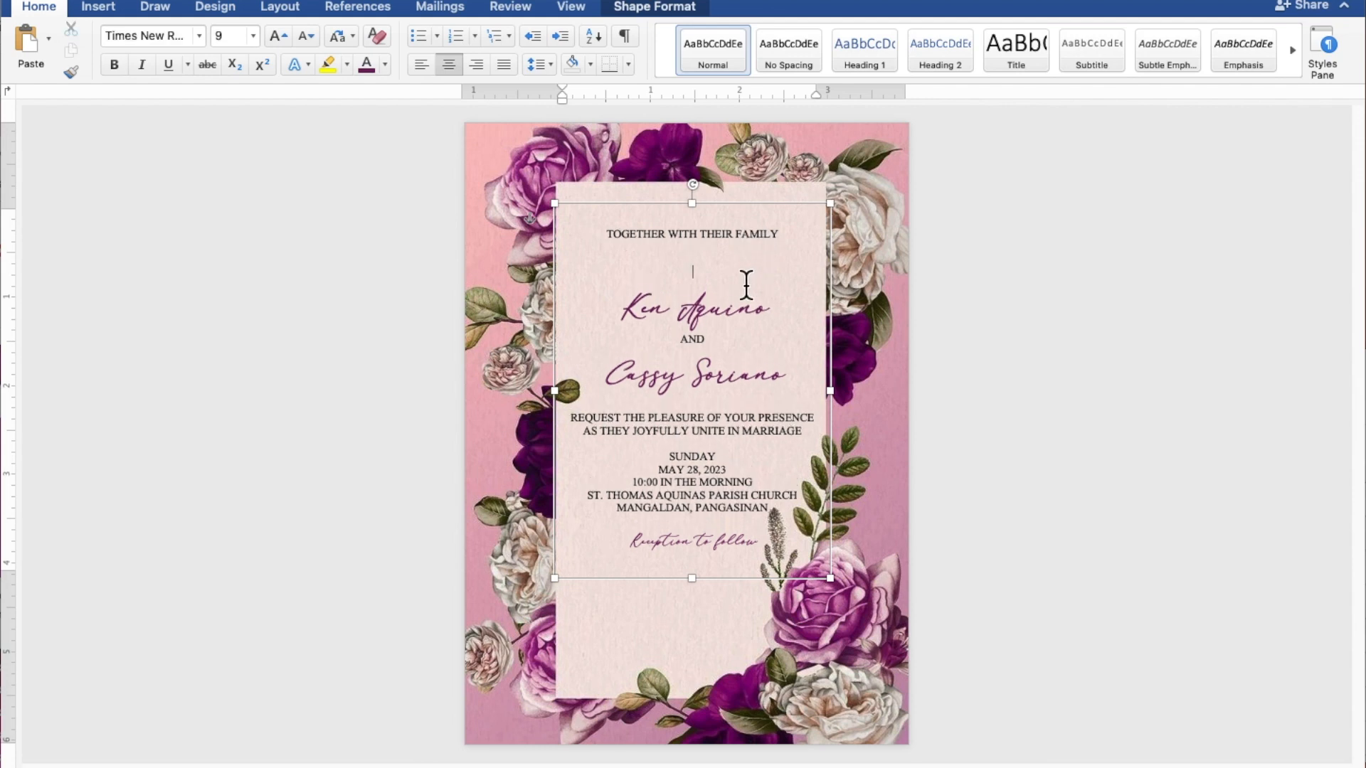
click(726, 400)
key(Return)
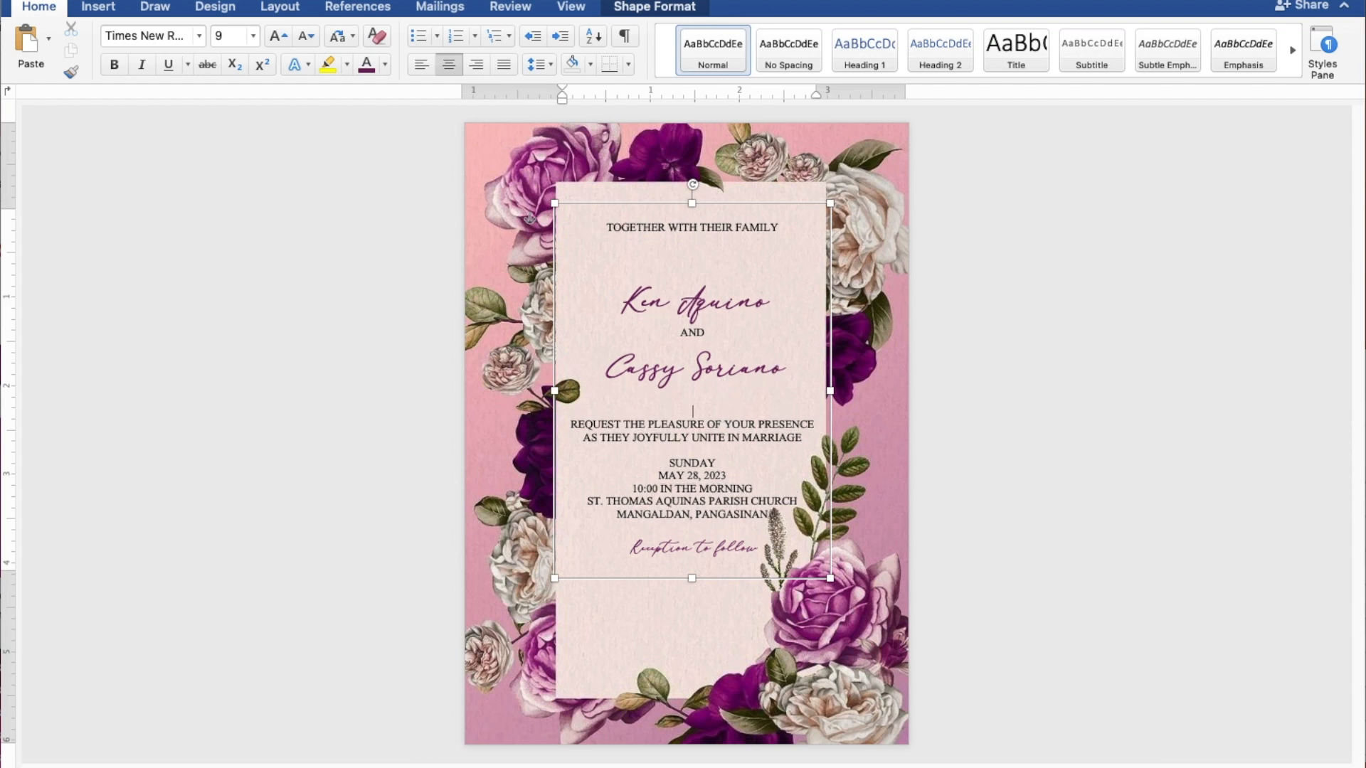
key(Return)
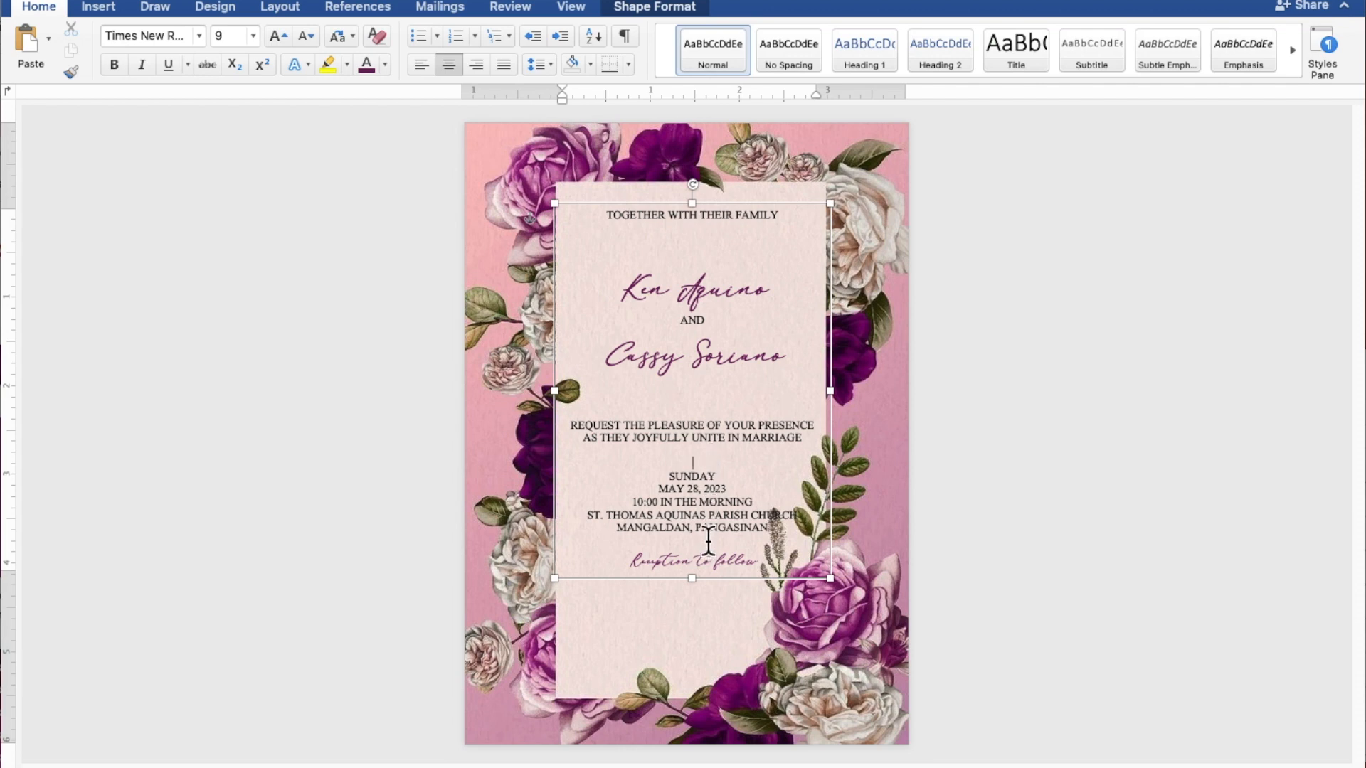
key(Return)
key(Return)
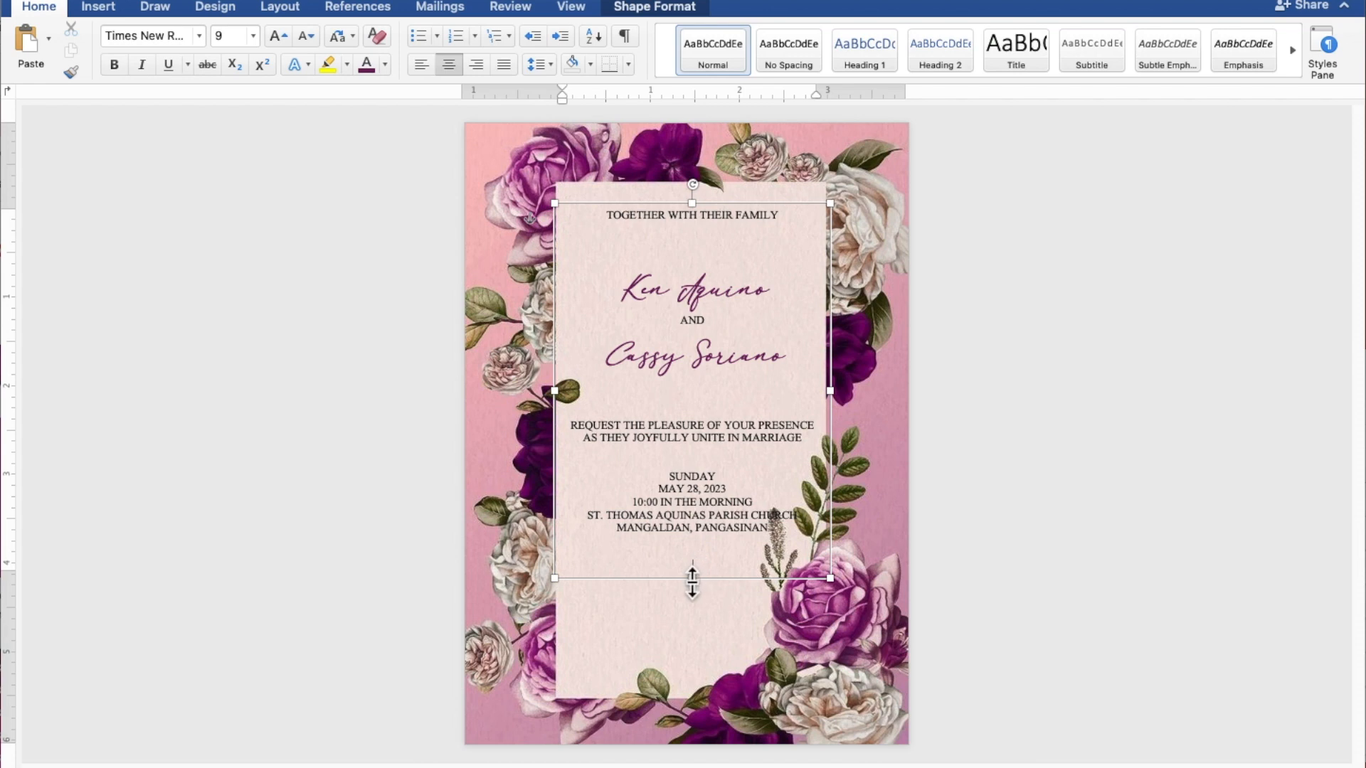
- Stretch the text box to 3.08" by 5" so 'Reception to follow' shows, then nudge it left and down to centre it on the panel
drag(692, 581, 682, 651)
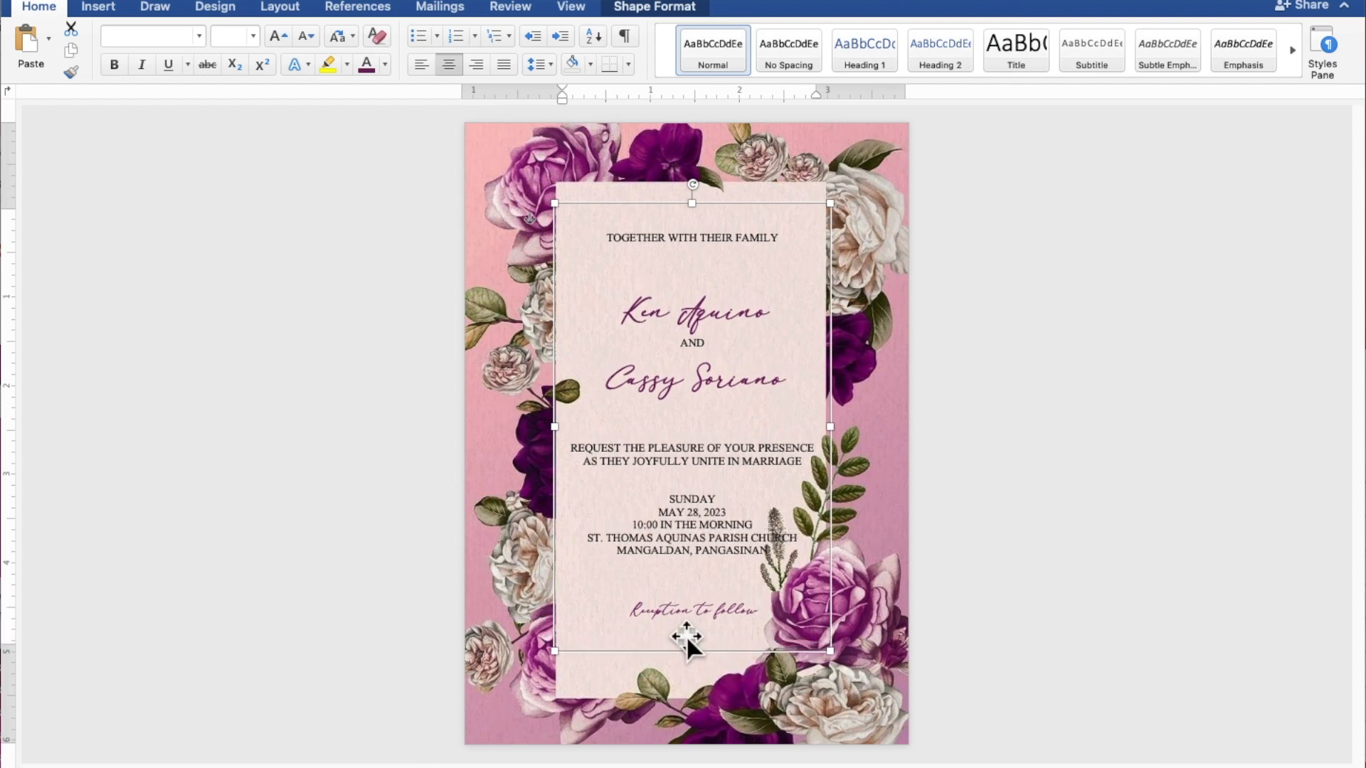
key(Left)
key(Left)
key(Left)
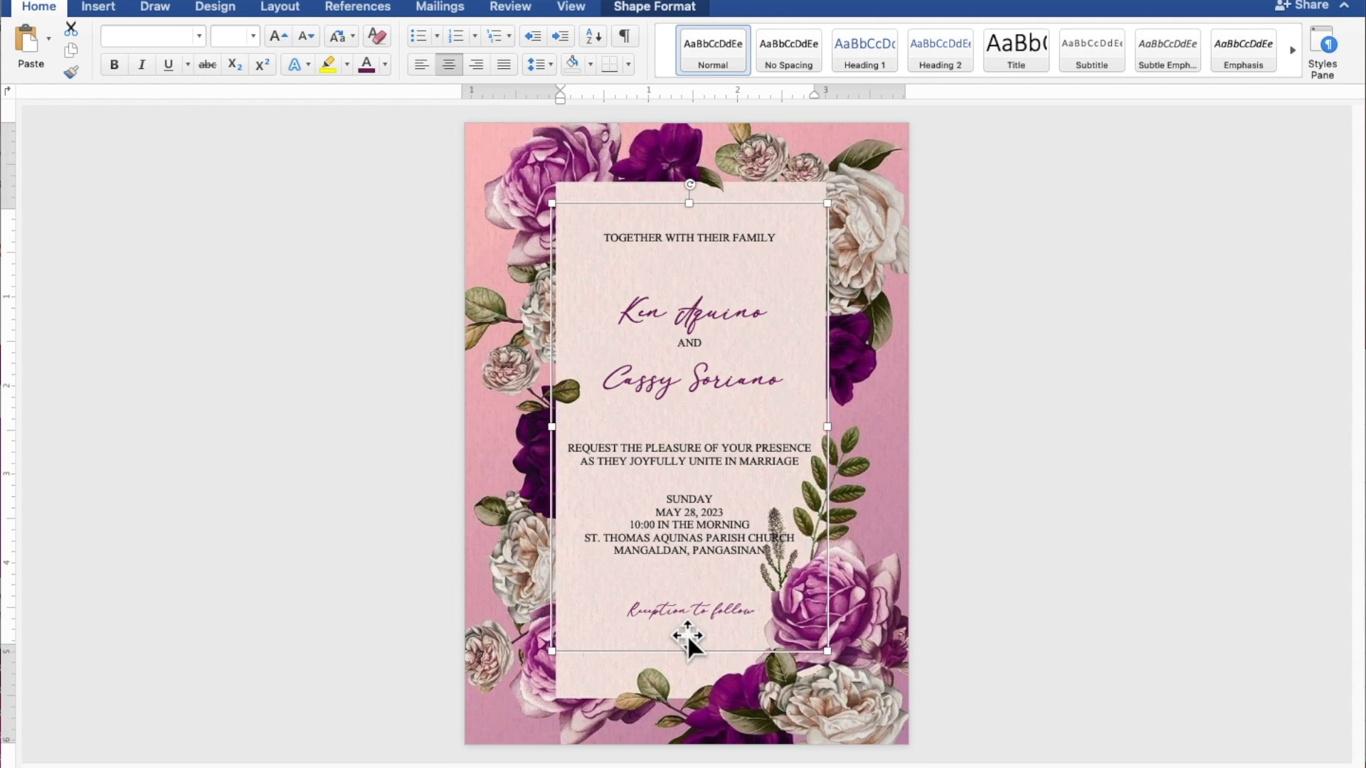
key(Left)
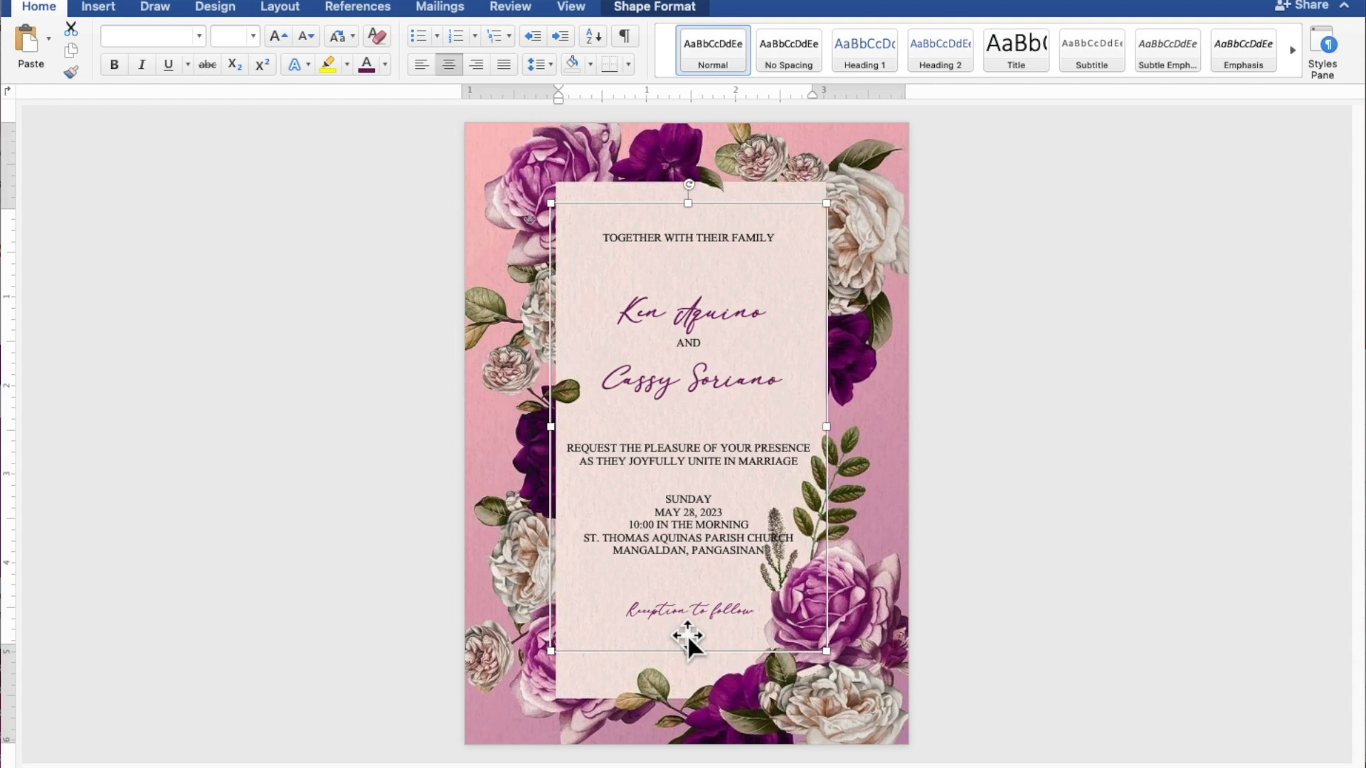
key(Down)
key(Down)
key(Down)
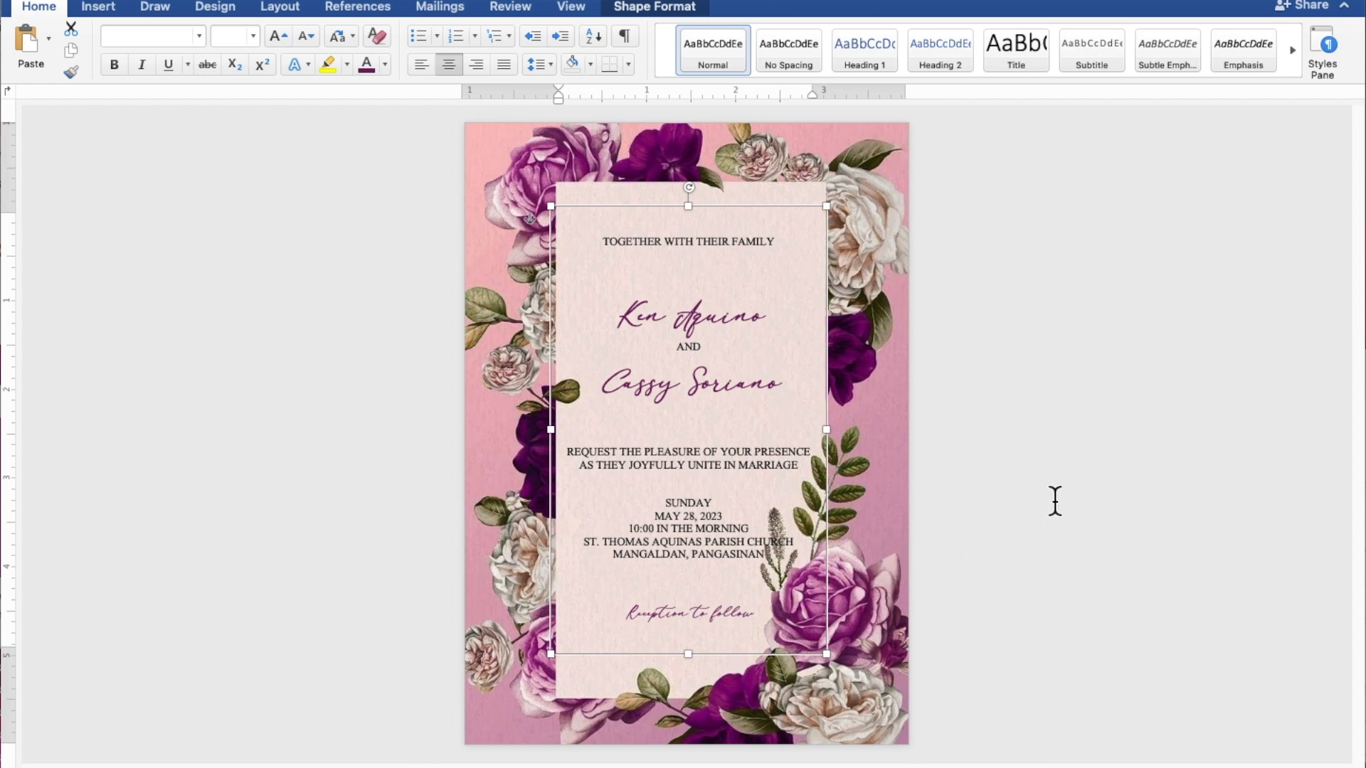
click(1109, 459)
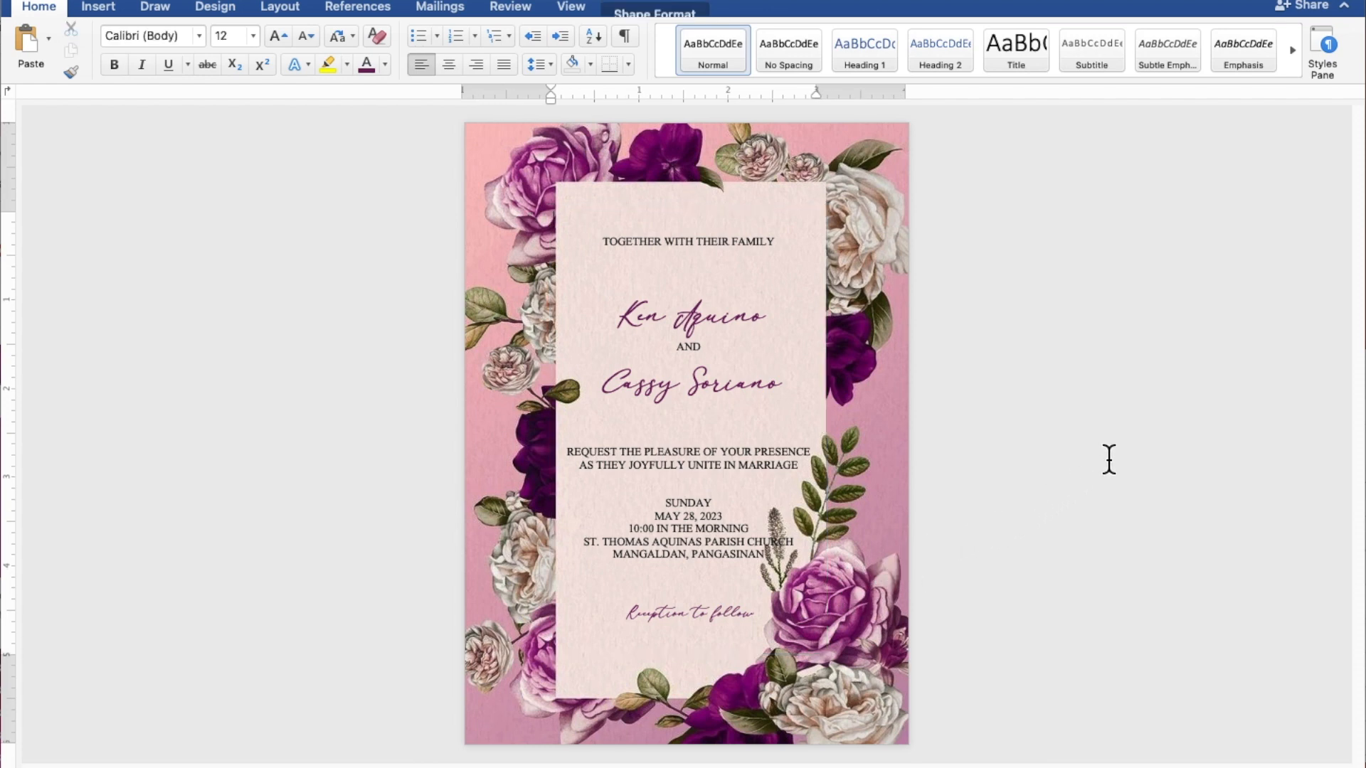